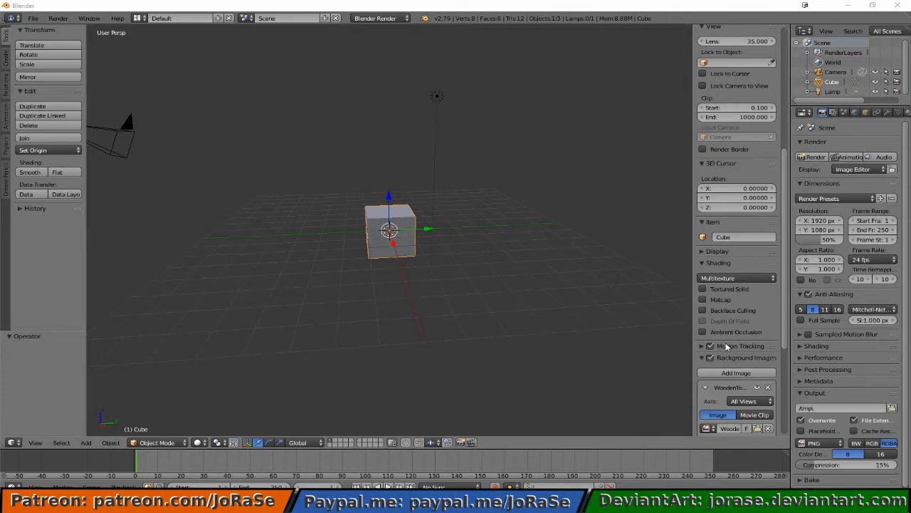
Enable backface culling and switch the viewport to the right orthographic view.
left_click(704, 311)
scroll(722, 322, "down", 5)
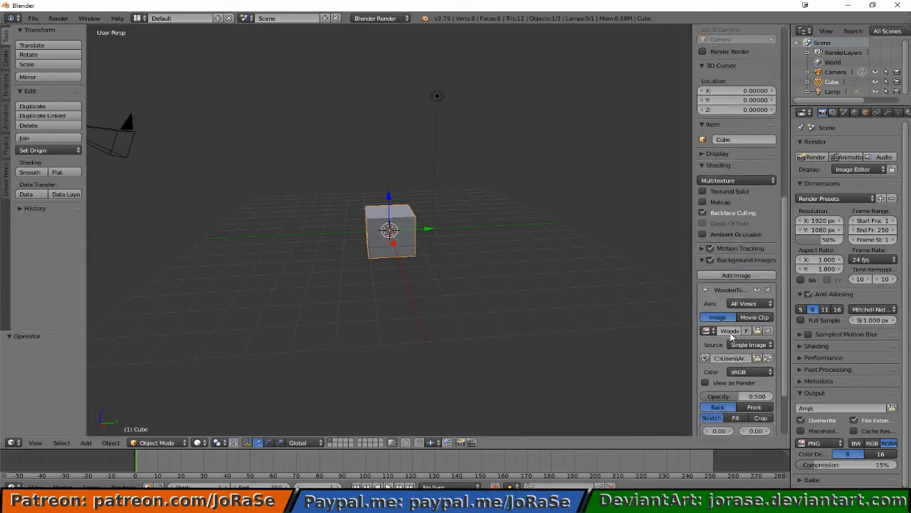
scroll(728, 344, "down", 2)
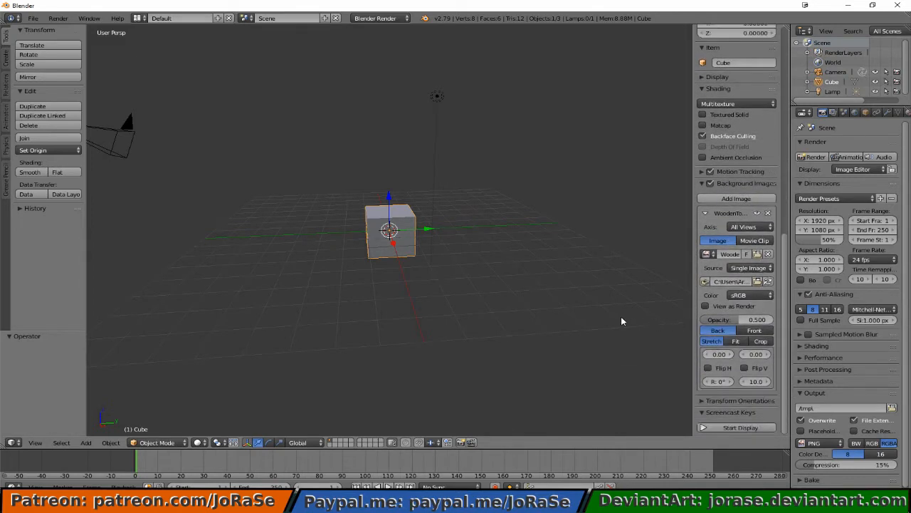
key("KP_5")
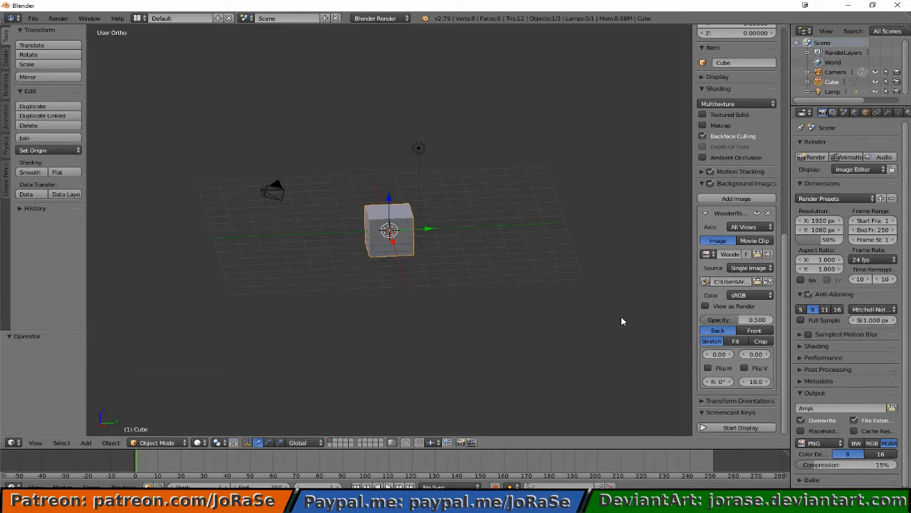
key("KP_3")
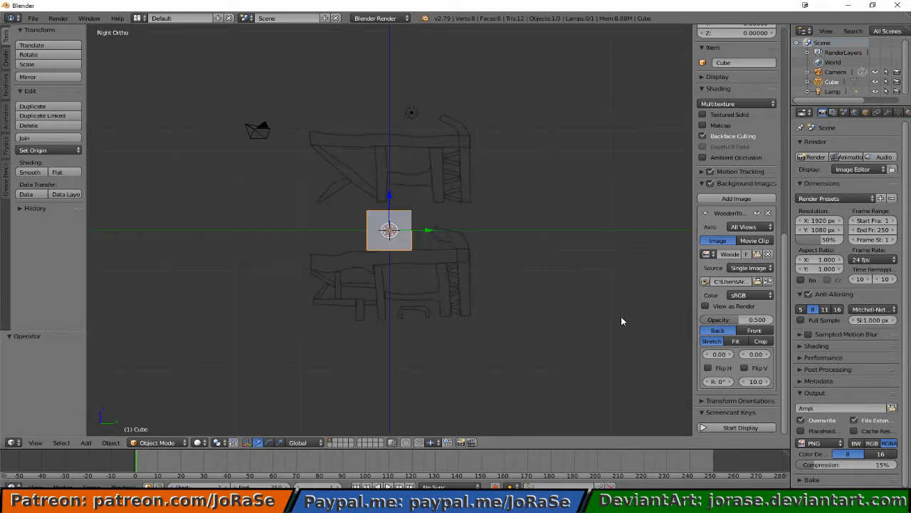
scroll(569, 272, "up", 2)
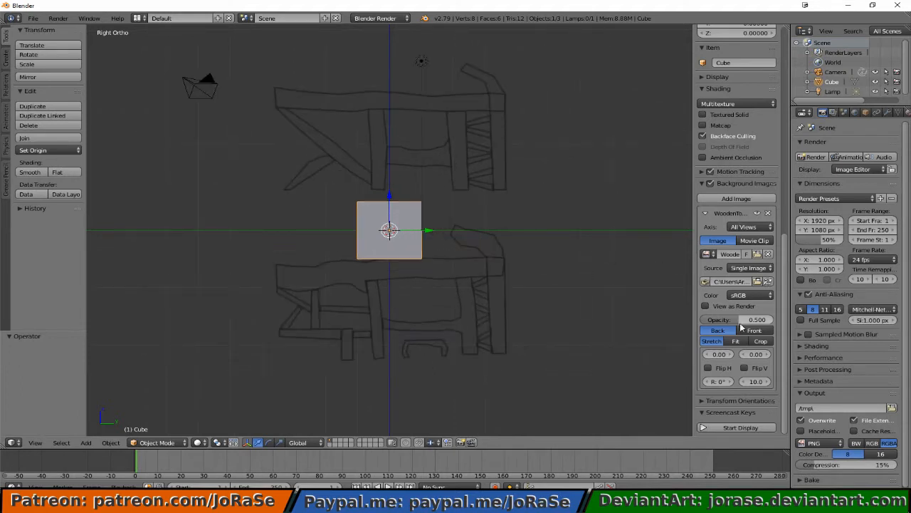
Flip the background image horizontally and vertically, and rotate it 90°.
left_click(725, 368)
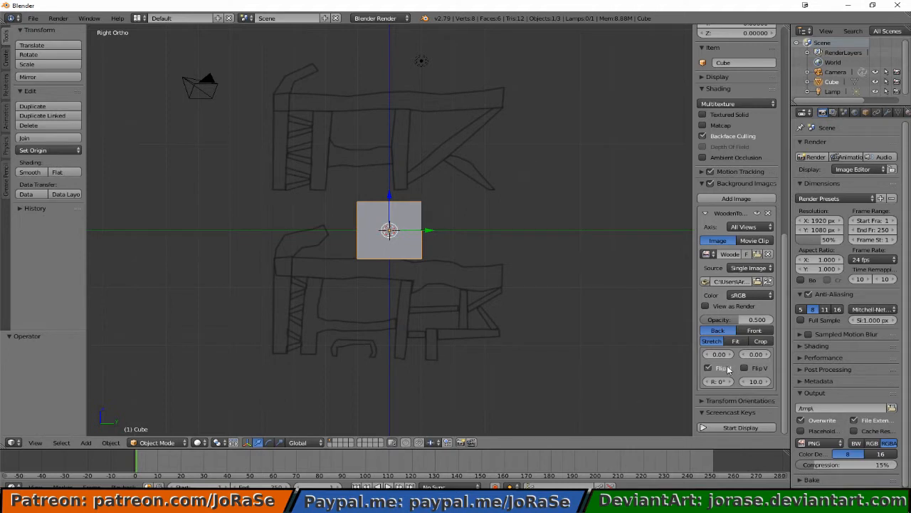
left_click(750, 369)
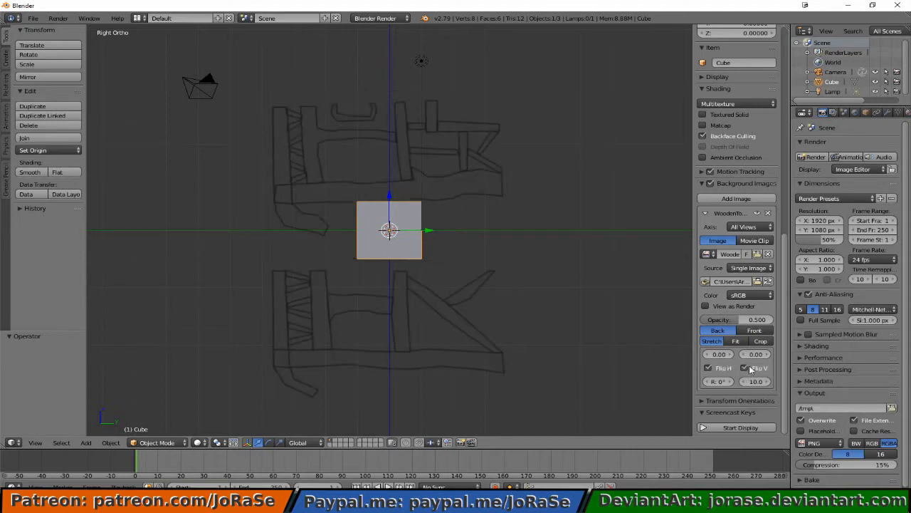
left_click(719, 381)
type("90")
key("Return")
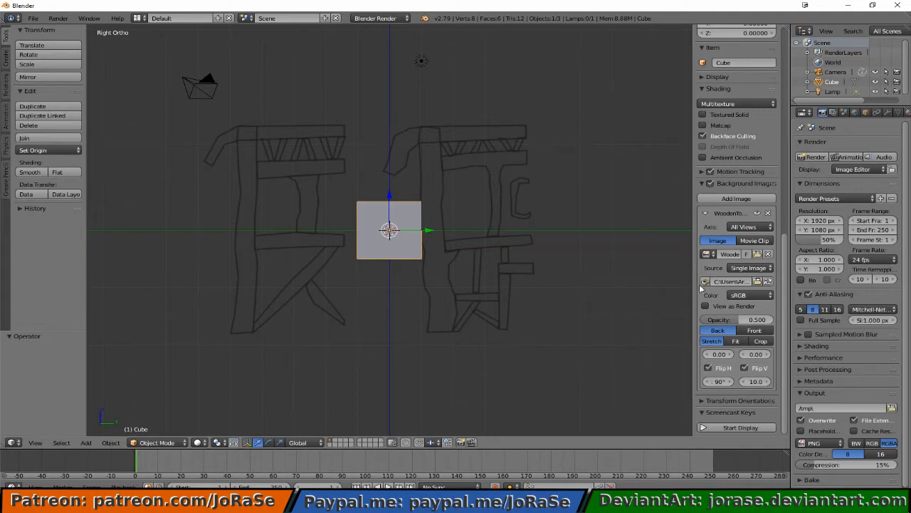
Set the background image's opacity to 1 and its horizontal offset to about 2.90.
left_click(738, 320)
type("1")
key("Return")
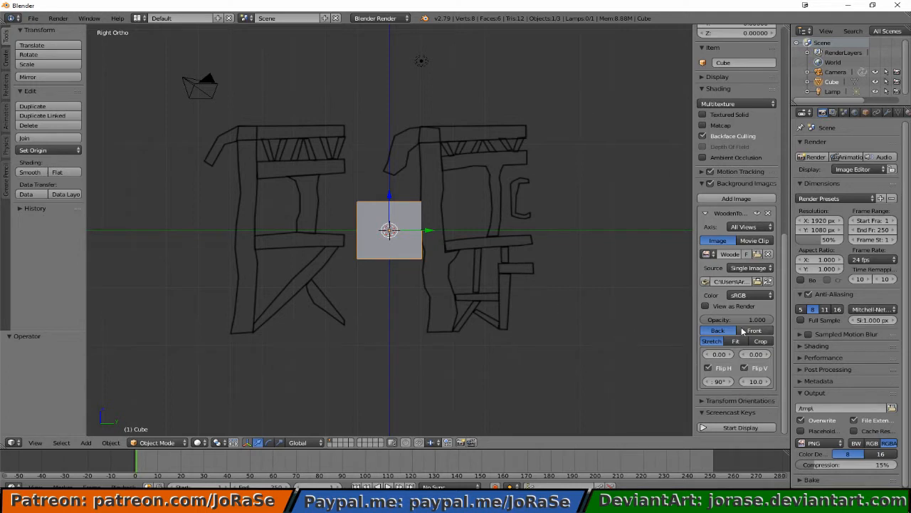
left_click_drag(719, 354, 740, 354)
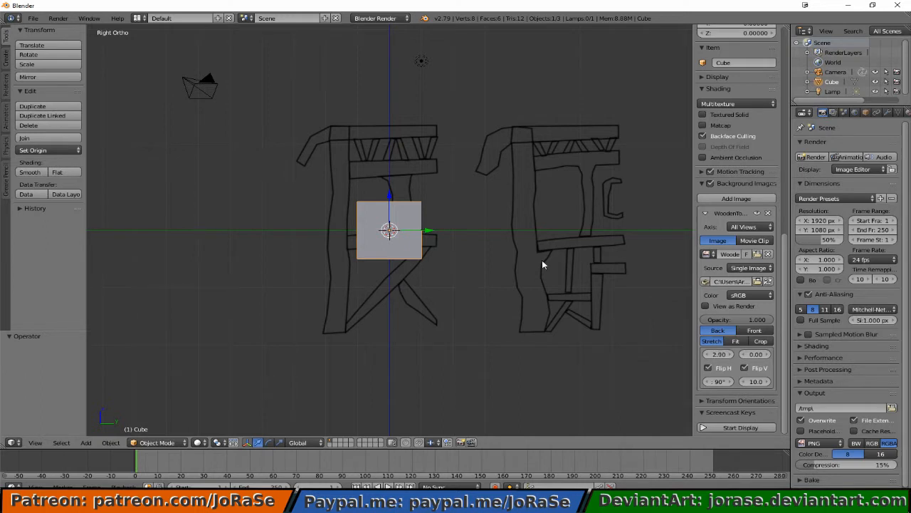
Enter Edit Mode on the cube and delete all its vertices.
scroll(541, 264, "up", 4)
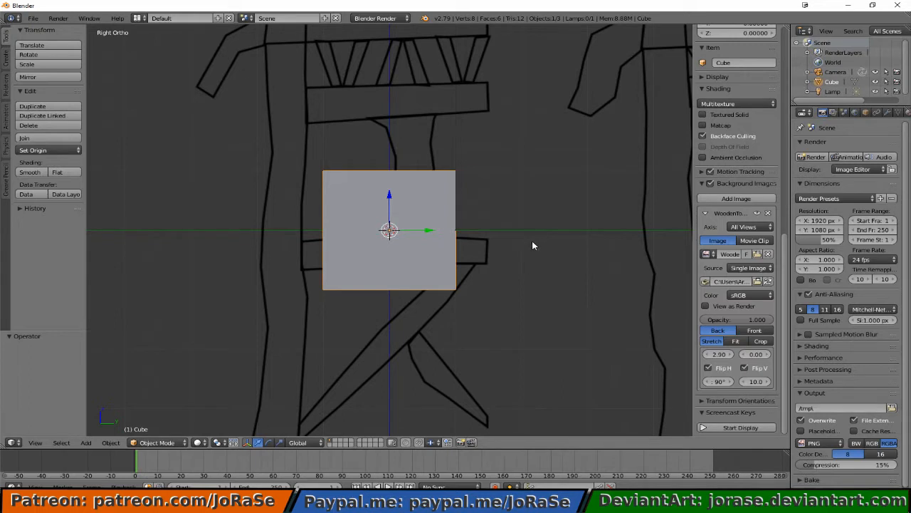
key("Tab")
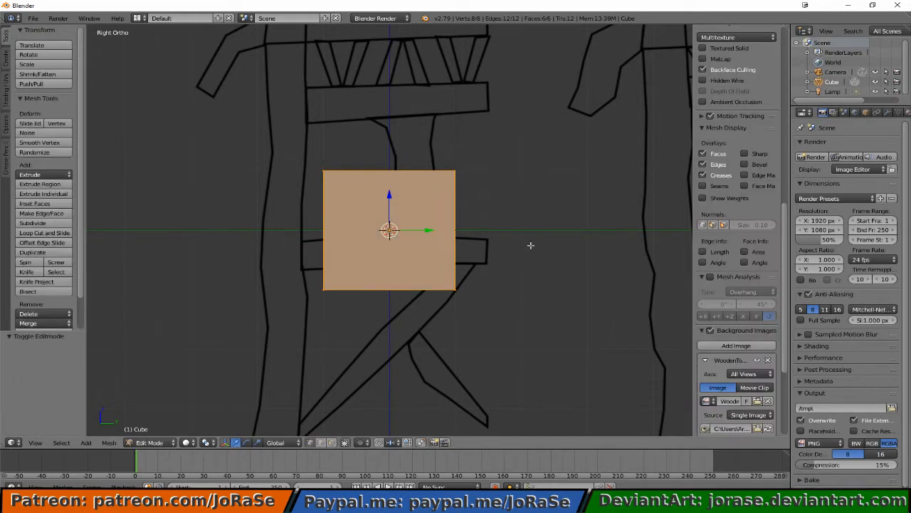
key("x")
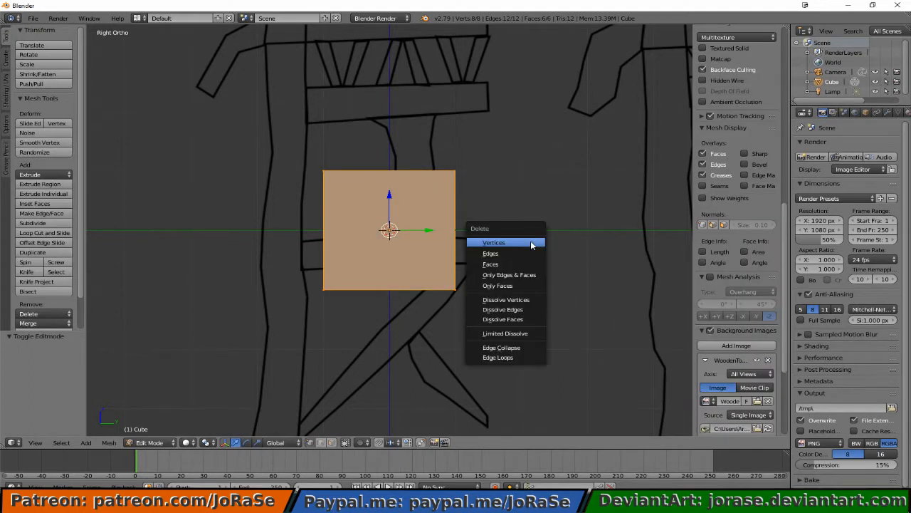
left_click(531, 241)
Add a vertex where the post meets the top beam's lower edge and extrude it along that edge about 2.75 in Y and 0.115 in Z.
scroll(498, 234, "up", 3, "shift")
scroll(499, 237, "up", 2, "shift")
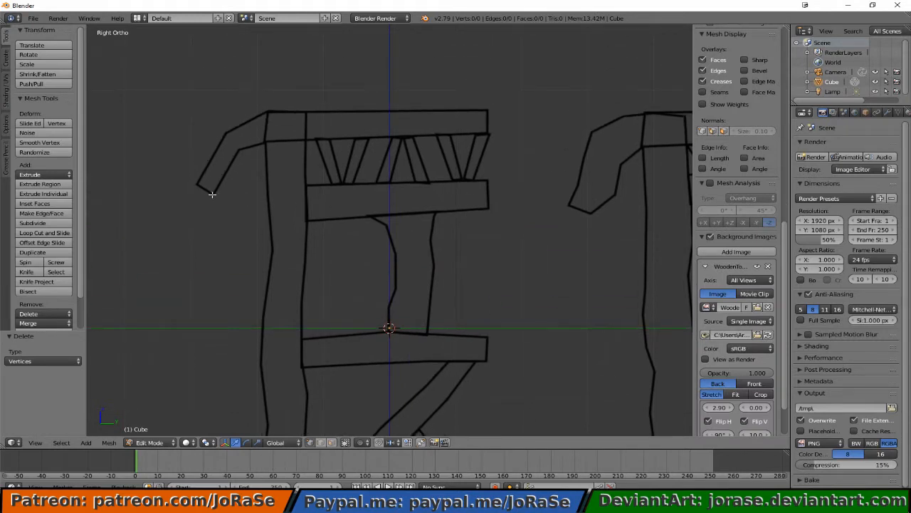
right_click(305, 139, "ctrl")
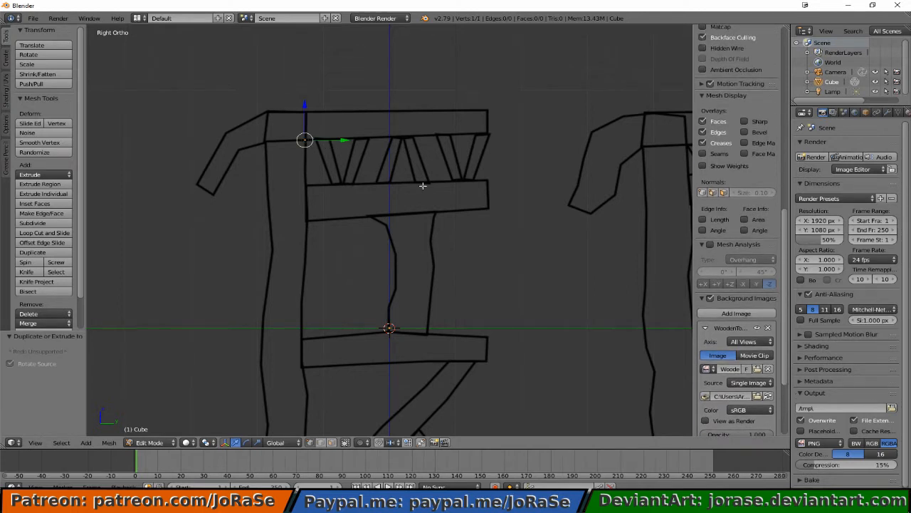
key("e")
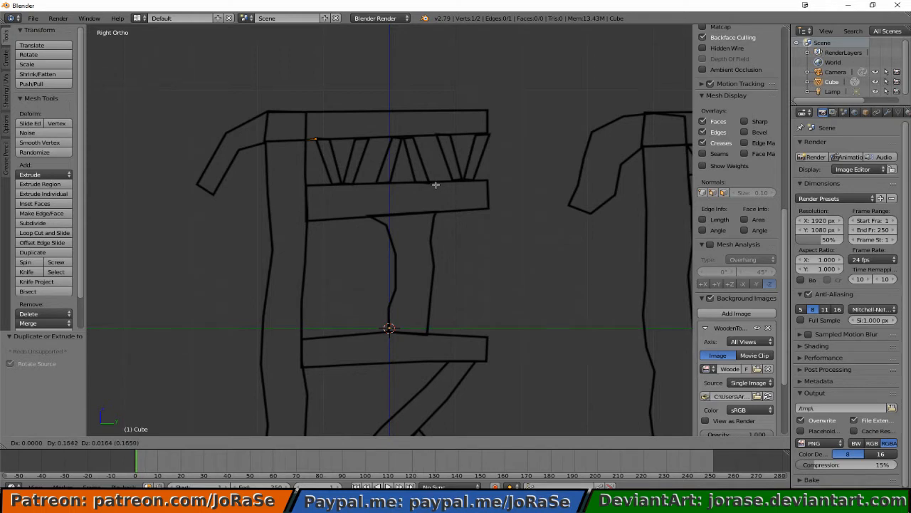
left_click(604, 180)
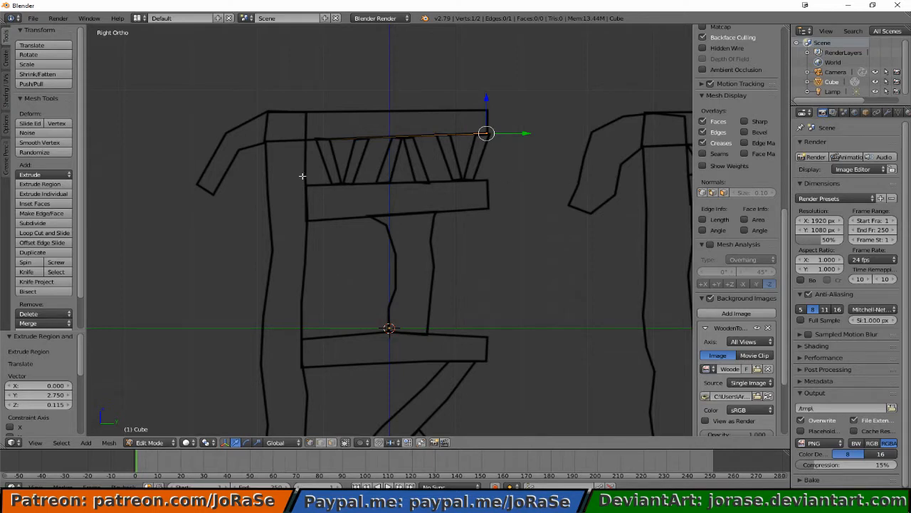
key("g")
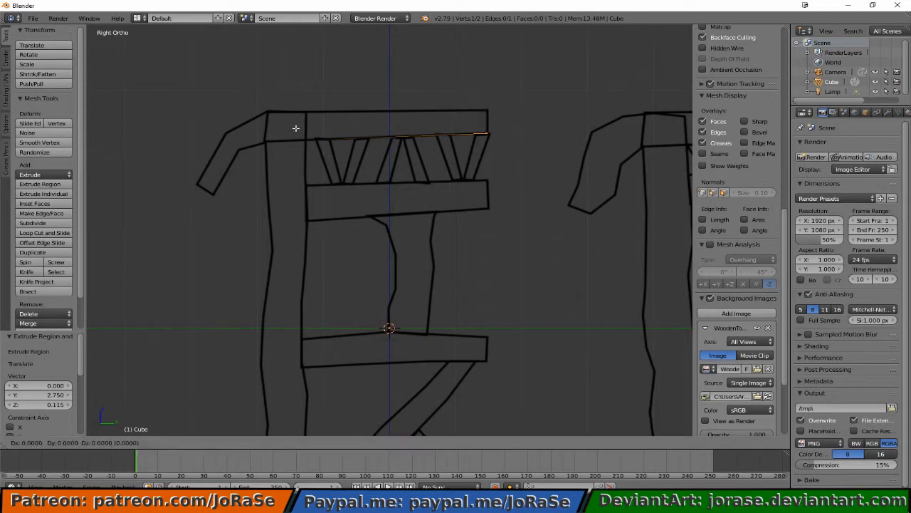
left_click(295, 129)
Select both ends of the beam edge and subdivide it with 4 cuts.
right_click(324, 151, "shift")
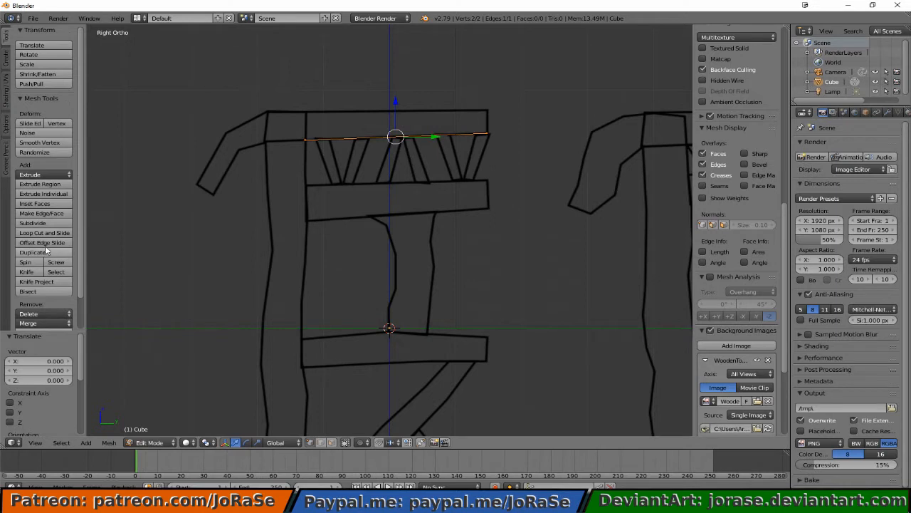
left_click(46, 223)
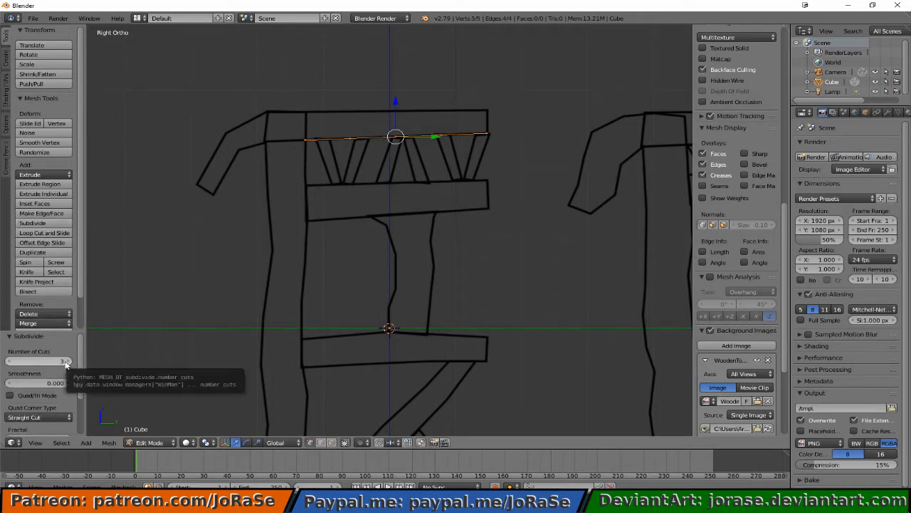
left_click(69, 361)
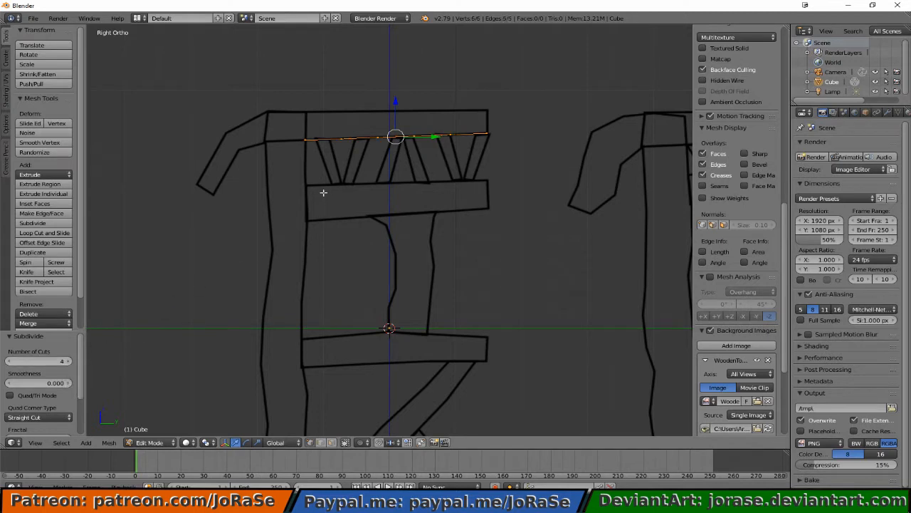
Move the first inner vertex beside the post about -0.386 in Y to the outer top corner of the first diagonal strut.
key("a")
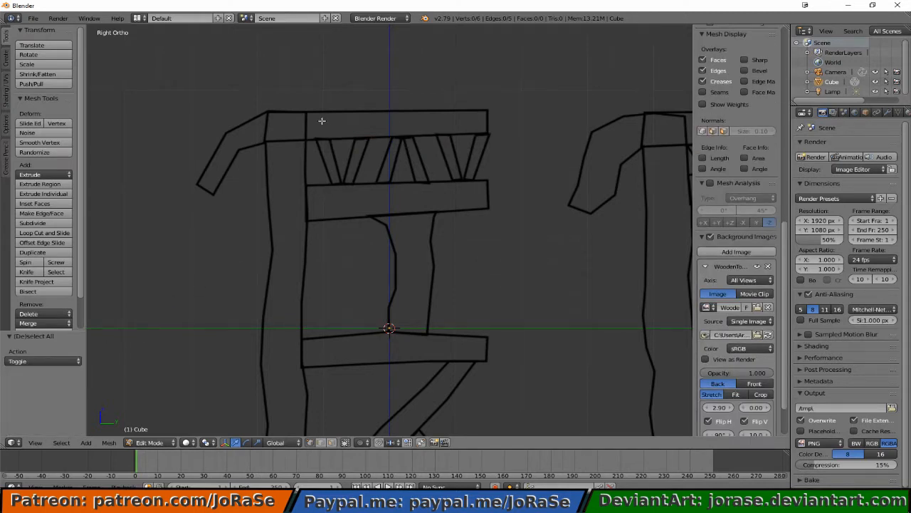
key("a")
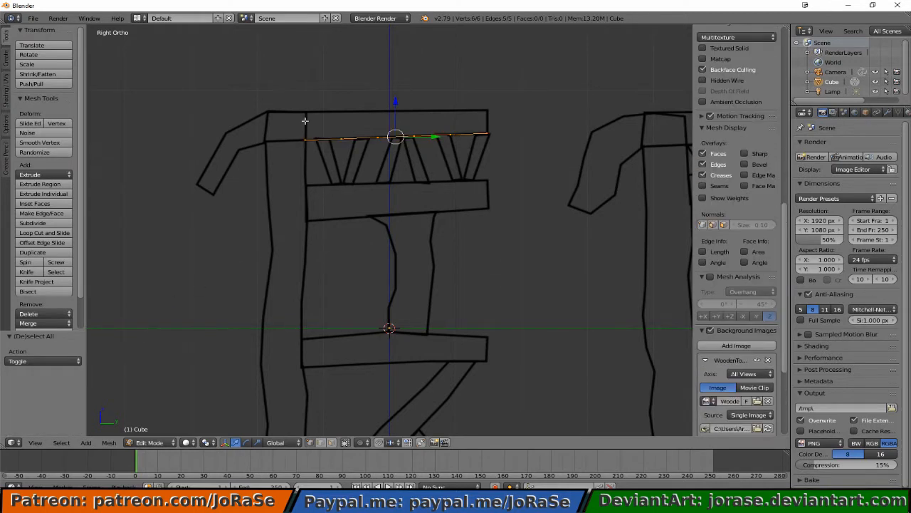
middle_click_drag(293, 126, 327, 179)
key("b")
middle_click_drag(370, 107, 498, 182)
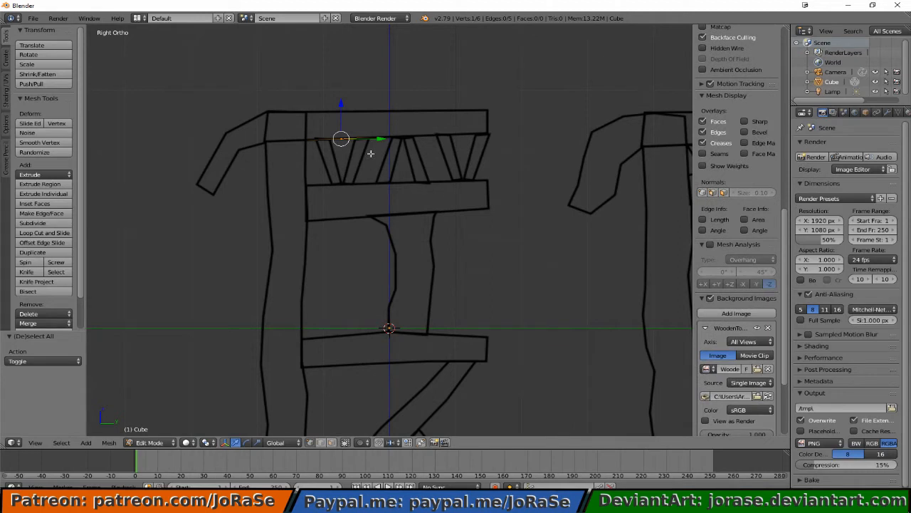
key("g")
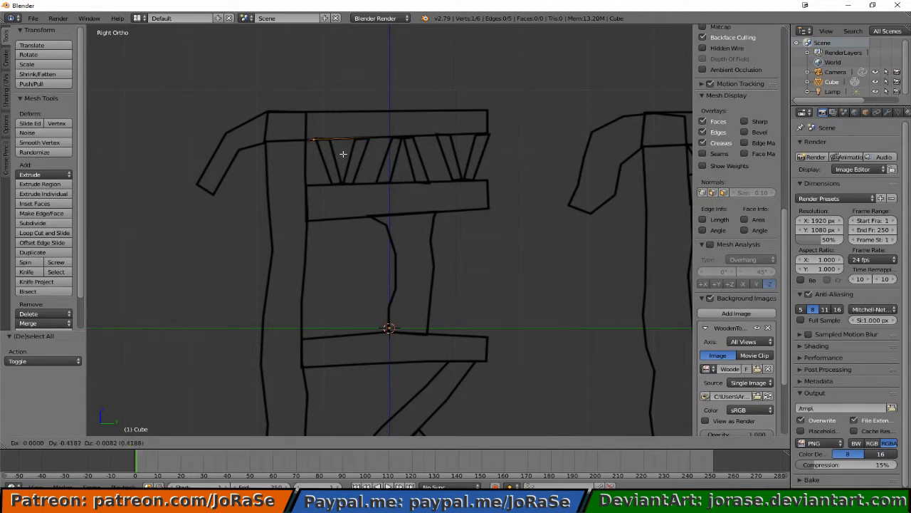
left_click(344, 154)
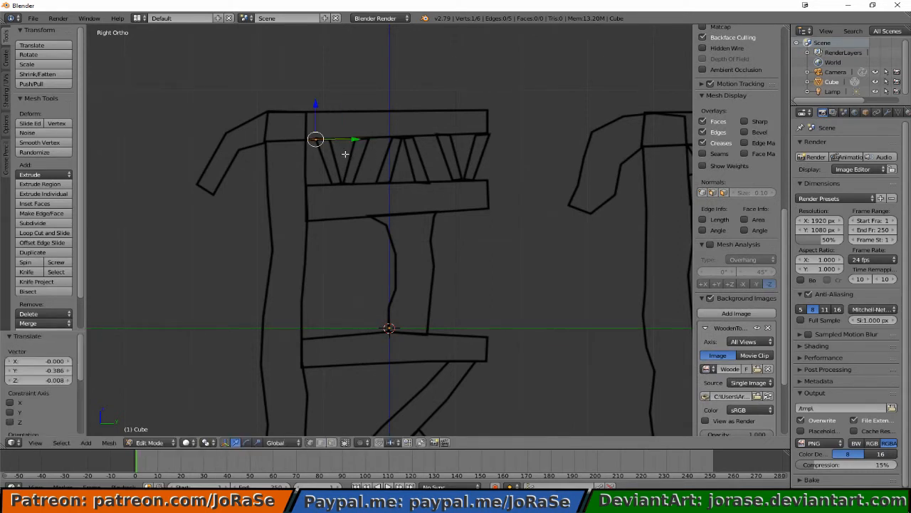
Move the second inner vertex about -0.722 in Y and -0.025 in Z to the other top corner of the first diagonal strut.
key("a")
key("b")
left_click_drag(341, 116, 396, 158)
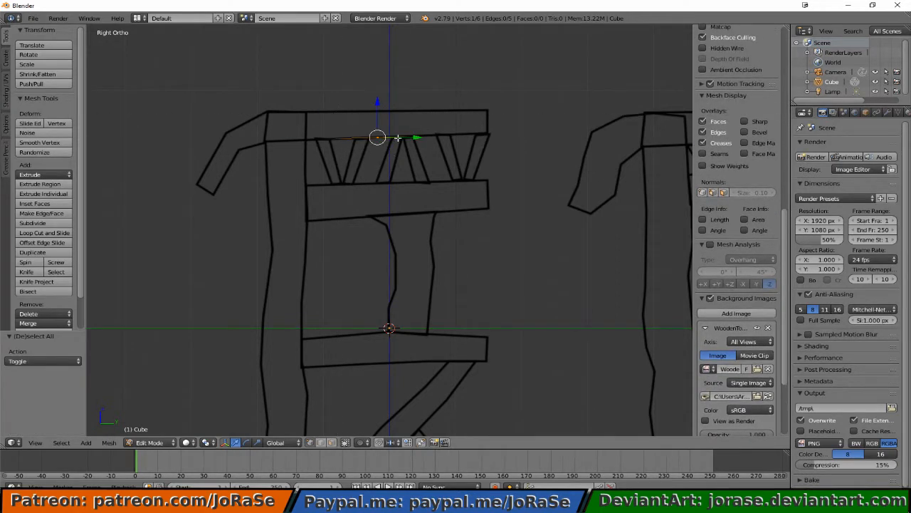
key("g")
key("y")
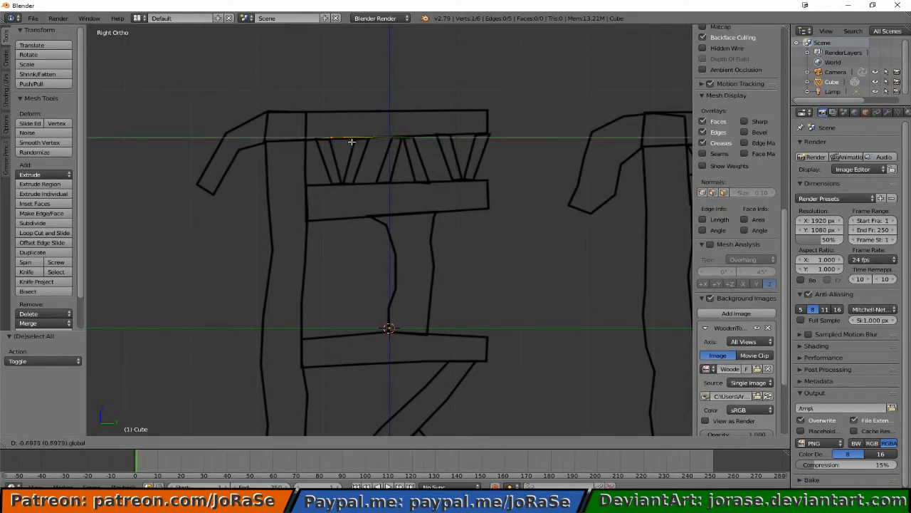
left_click(349, 146)
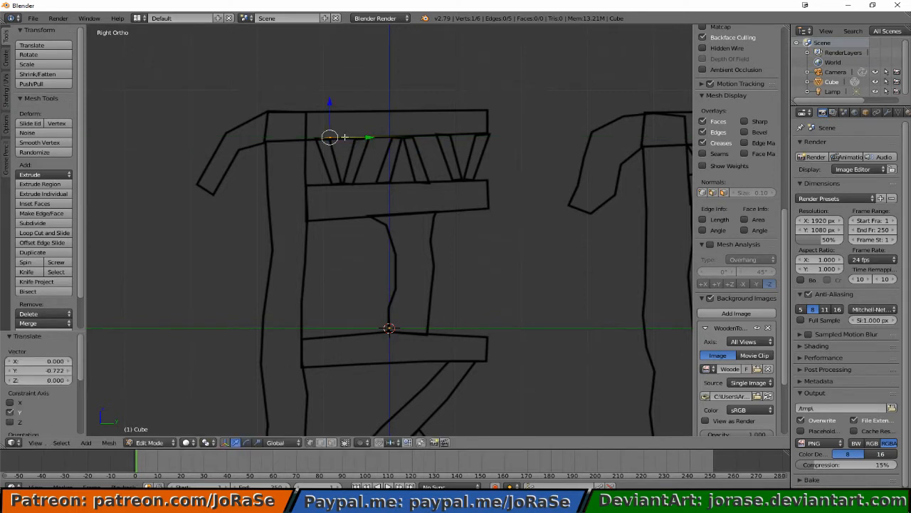
key("g")
key("z")
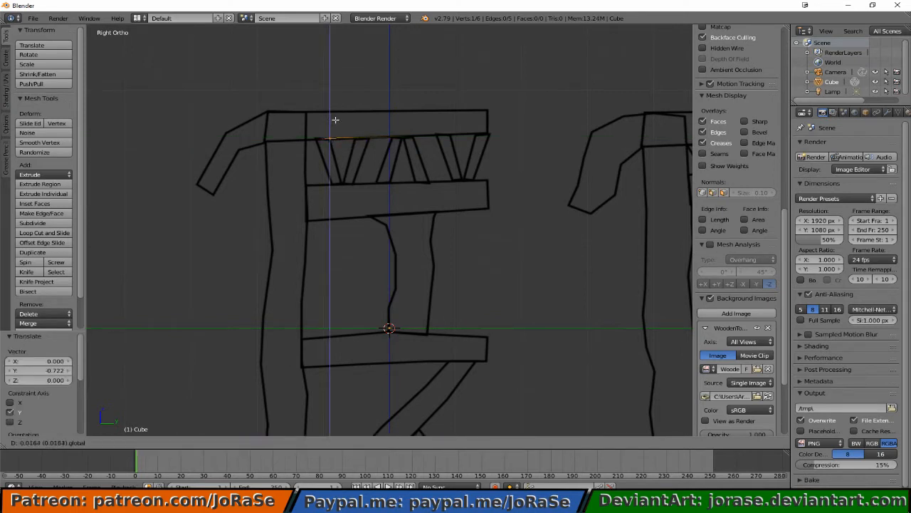
left_click(337, 121)
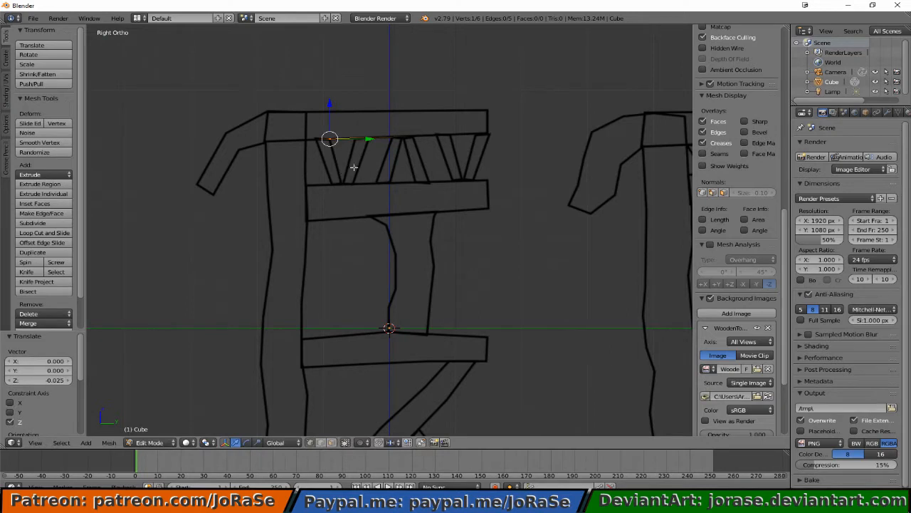
Deselect all vertices and lower the background image's opacity to about 0.22.
key("a")
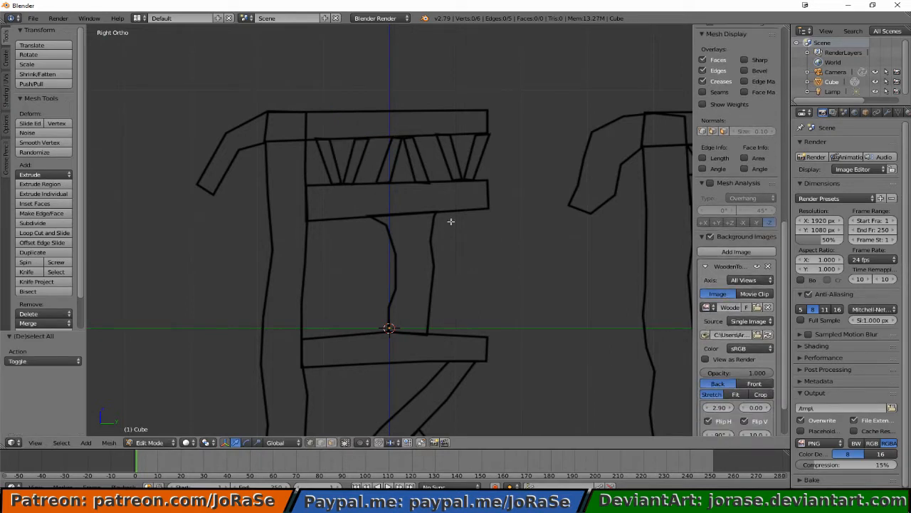
left_click_drag(717, 372, 687, 372)
scroll(520, 295, "up", 2)
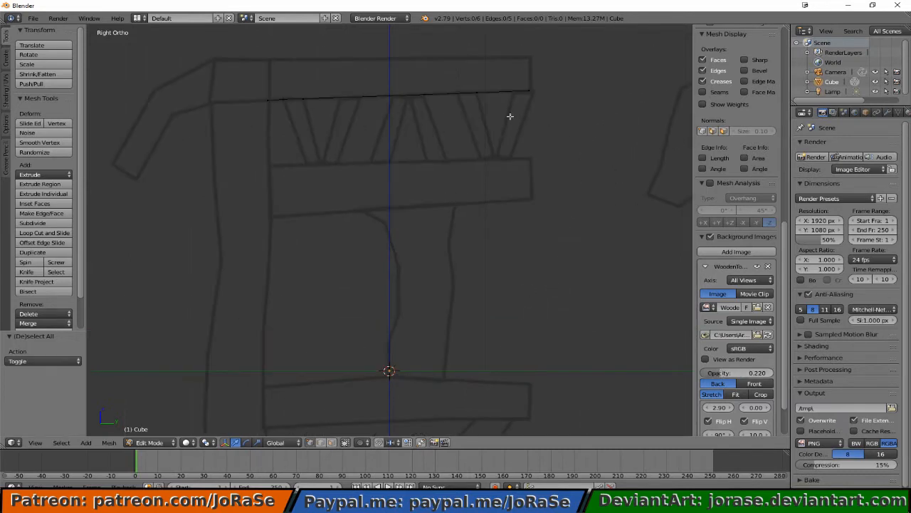
Select the beam-edge vertices at the inner top corners of the first and fourth struts and subdivide between them with 2 cuts.
key("b")
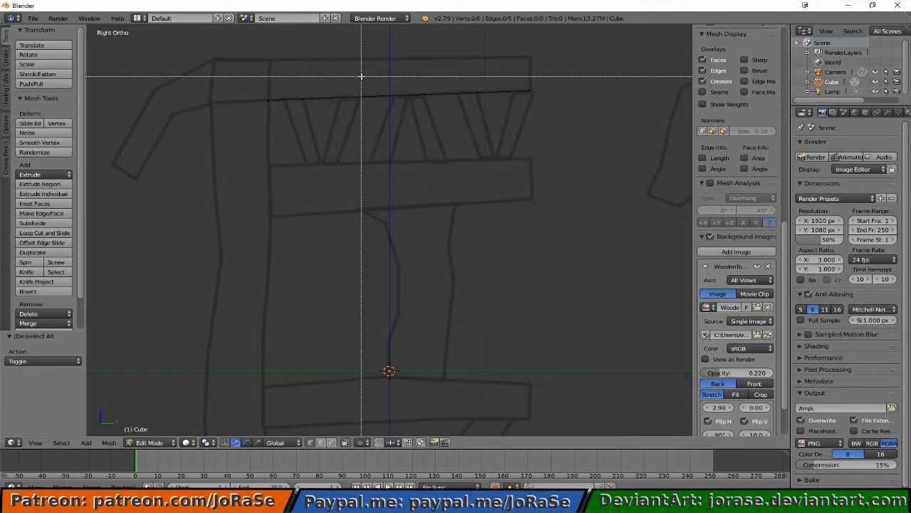
left_click_drag(362, 76, 436, 98)
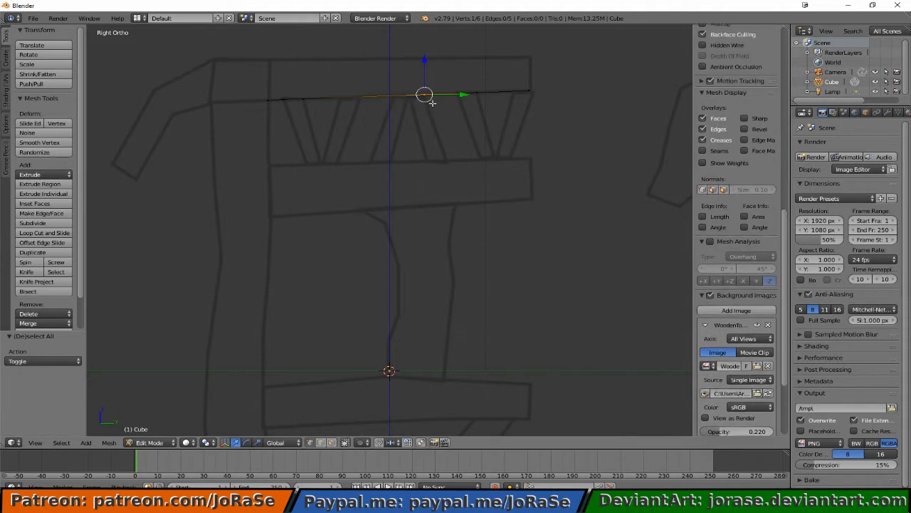
key("b")
left_click_drag(298, 89, 330, 116)
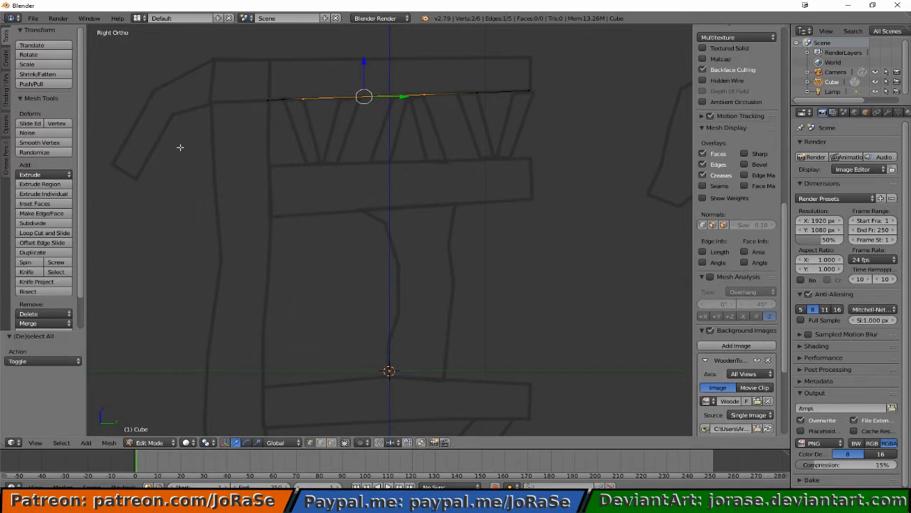
left_click(32, 223)
left_click(69, 361)
key("a")
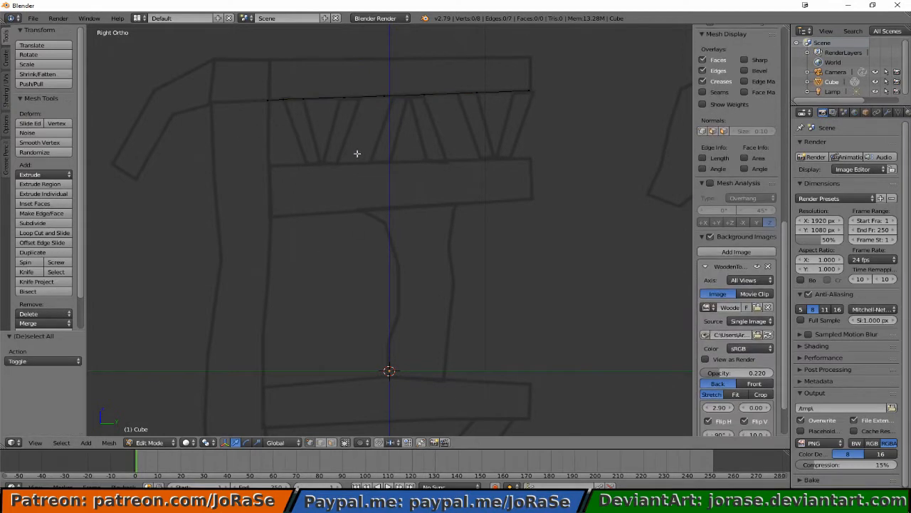
Fit the two new vertices to the second strut's top corners, moving the right one about -0.251 in Y and -0.023 in Z.
left_click_drag(317, 82, 379, 97)
left_click_drag(339, 69, 401, 109)
key("a")
key("b")
key("g")
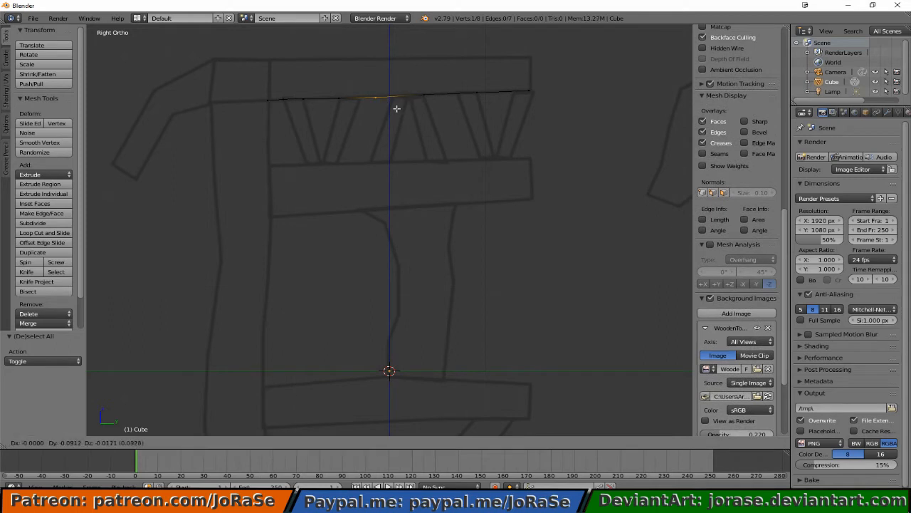
left_click(383, 109)
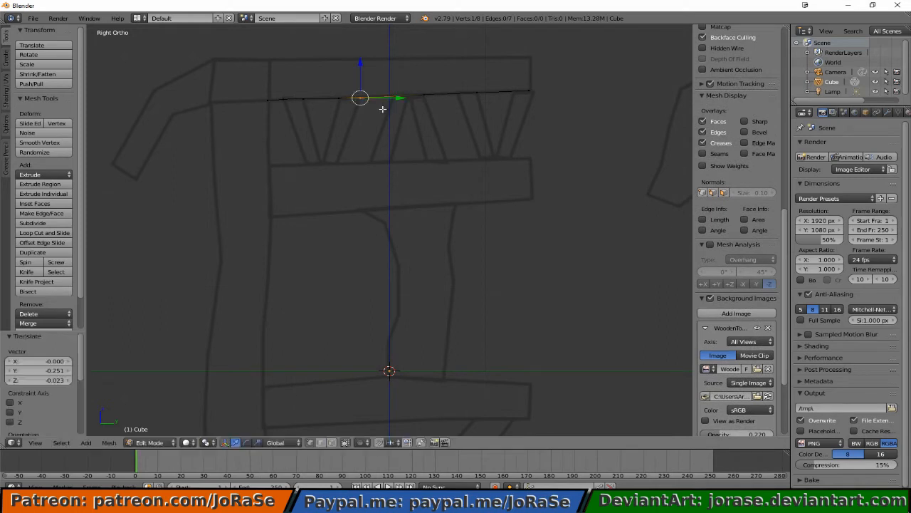
key("a")
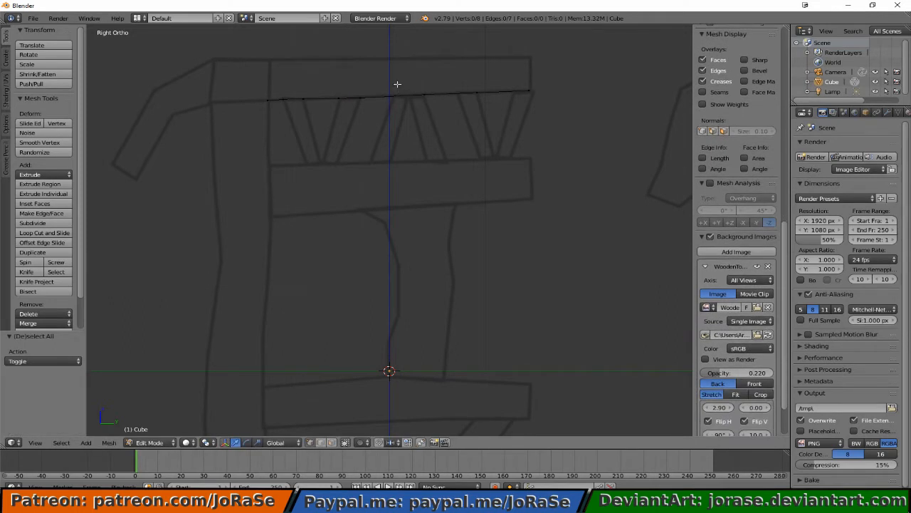
Select the vertices at the second strut's right top corner and the fourth strut's right top corner and subdivide with 2 cuts.
key("b")
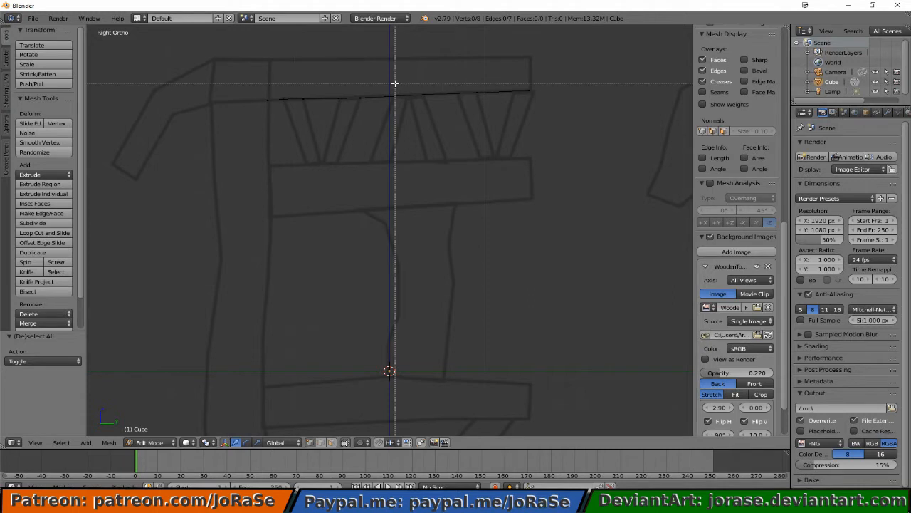
left_click_drag(348, 80, 356, 87)
left_click_drag(368, 106, 423, 107)
left_click(51, 223)
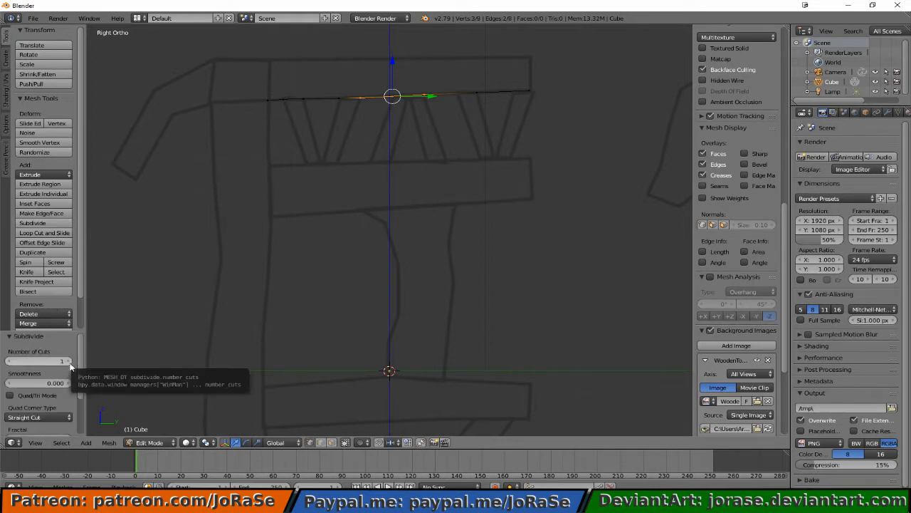
left_click(68, 362)
Move the first new vertex about 0.120 along Y to the left top corner of the third strut.
key("b")
left_click_drag(352, 84, 373, 101)
middle_click_drag(373, 101, 376, 106)
key("b")
middle_click_drag(419, 77, 443, 101)
key("b")
middle_click_drag(392, 87, 417, 107)
key("g")
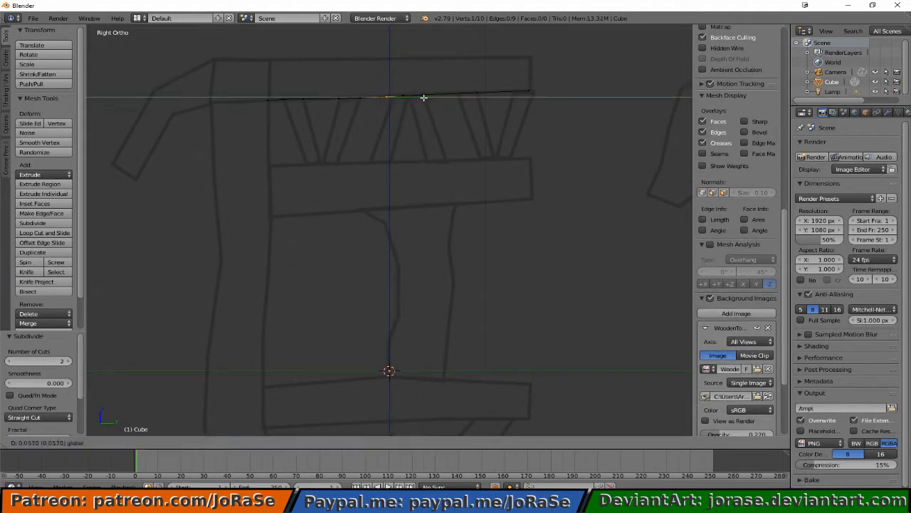
left_click(430, 101)
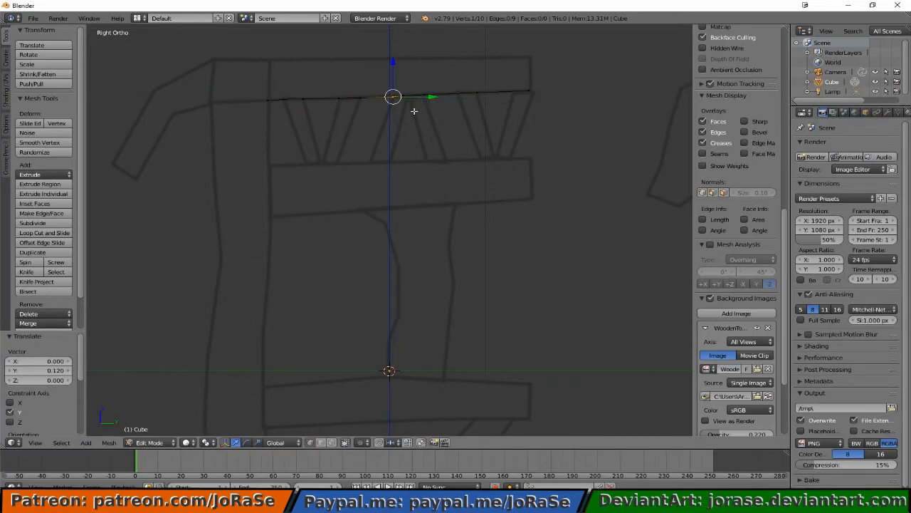
Move the second new vertex about 0.057 in Y to where the third and fourth struts meet, and fine-tune its Z position.
key("a")
right_click(403, 91)
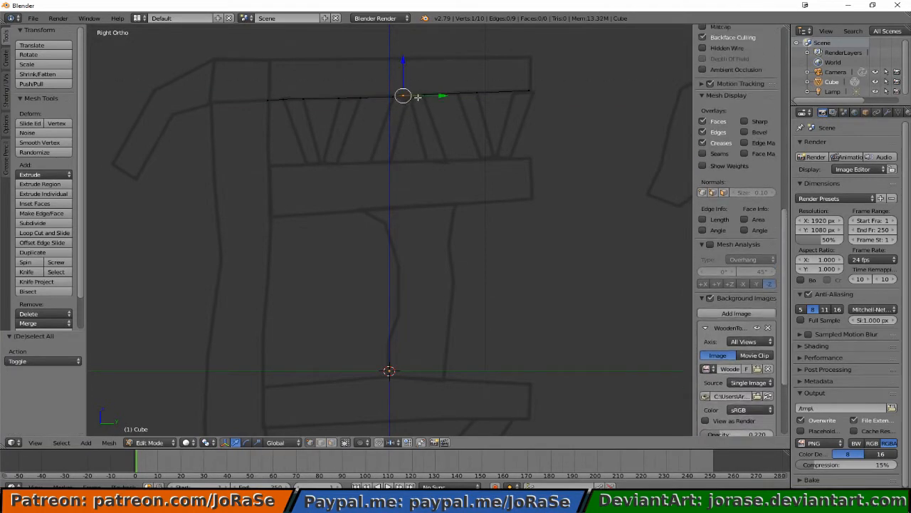
key("g")
key("y")
left_click(426, 98)
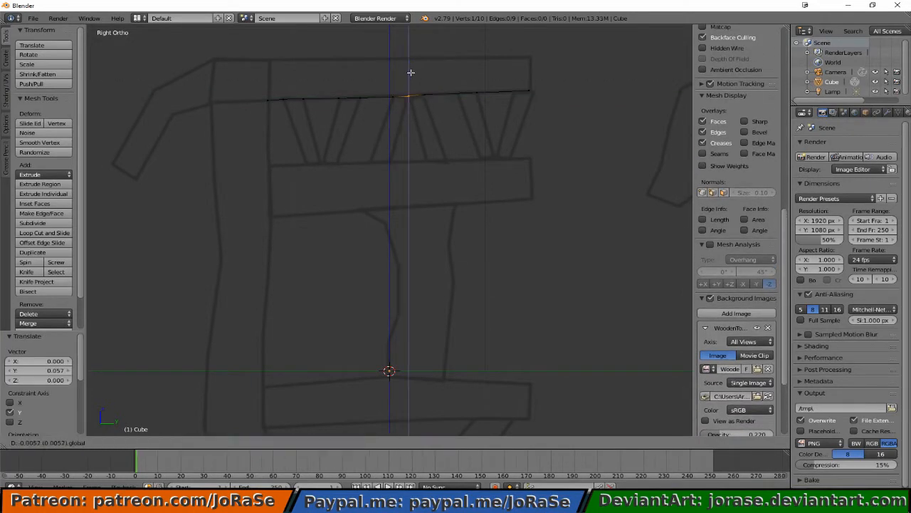
left_click(411, 72)
Select the vertices at the right top corners of the fourth and fifth struts and subdivide the edge between them with 1 cut.
key("a")
key("b")
left_click_drag(420, 76, 432, 101)
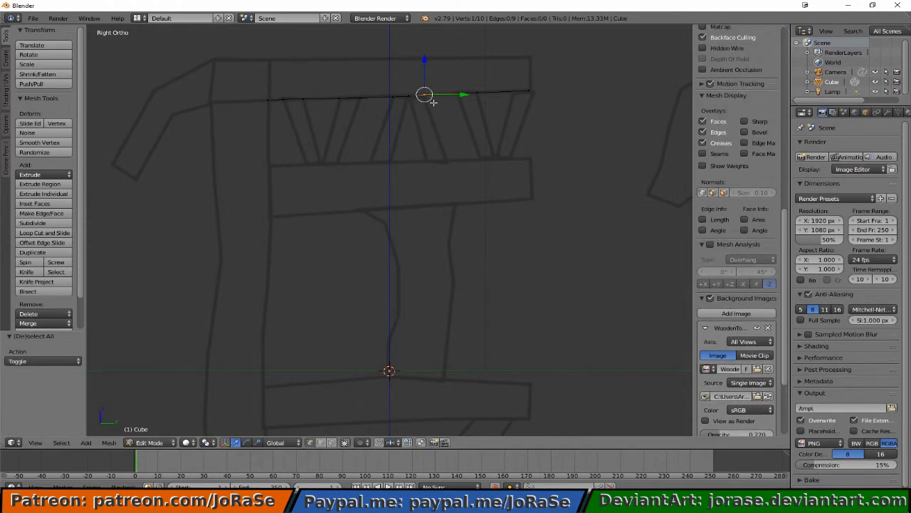
right_click(476, 93, "shift")
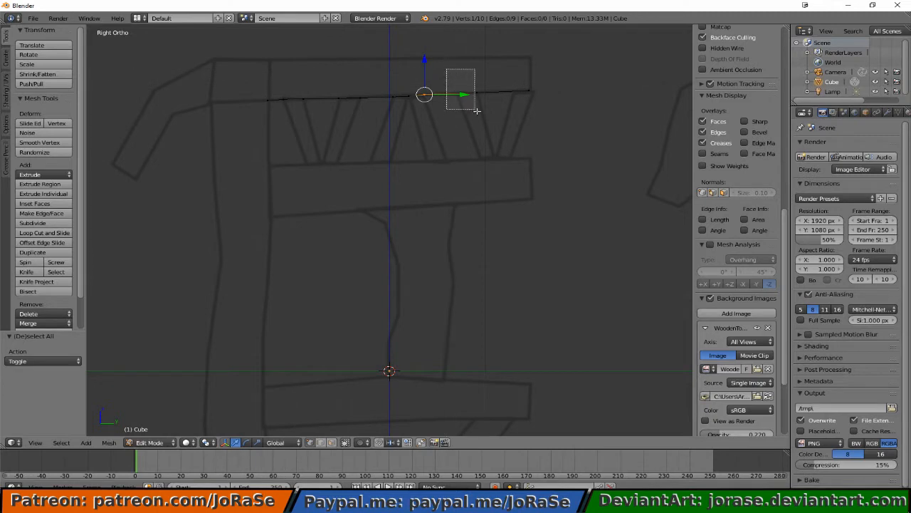
left_click(53, 223)
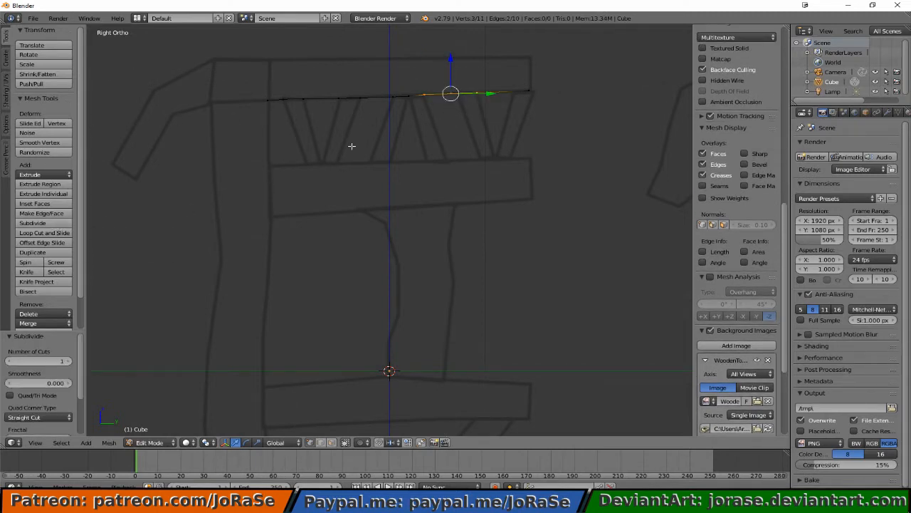
Move the new vertex along Y to the left top corner of the fifth strut.
key("a")
key("b")
left_click_drag(444, 86, 457, 110)
key("g")
key("y")
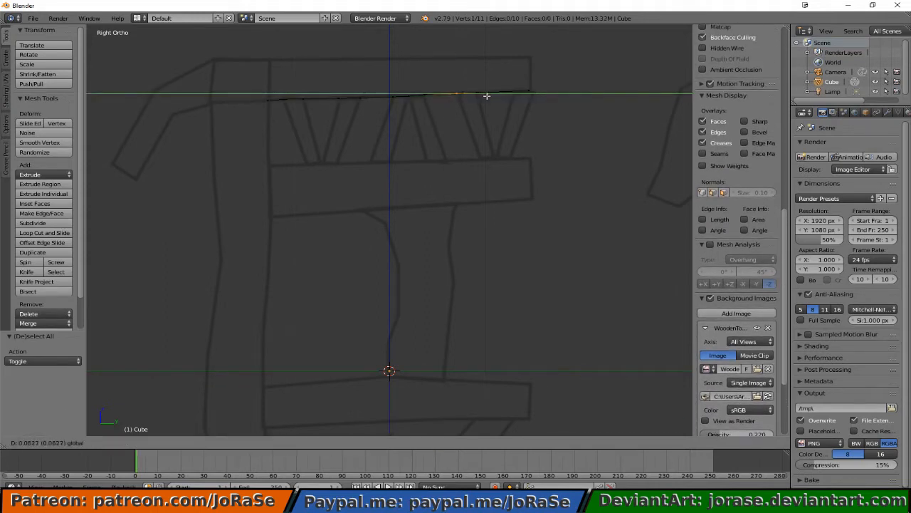
left_click(487, 96)
Select the fifth strut's right top vertex and the beam's right end vertex and subdivide the edge between them once.
key("a")
key("b")
left_click_drag(463, 73, 543, 121)
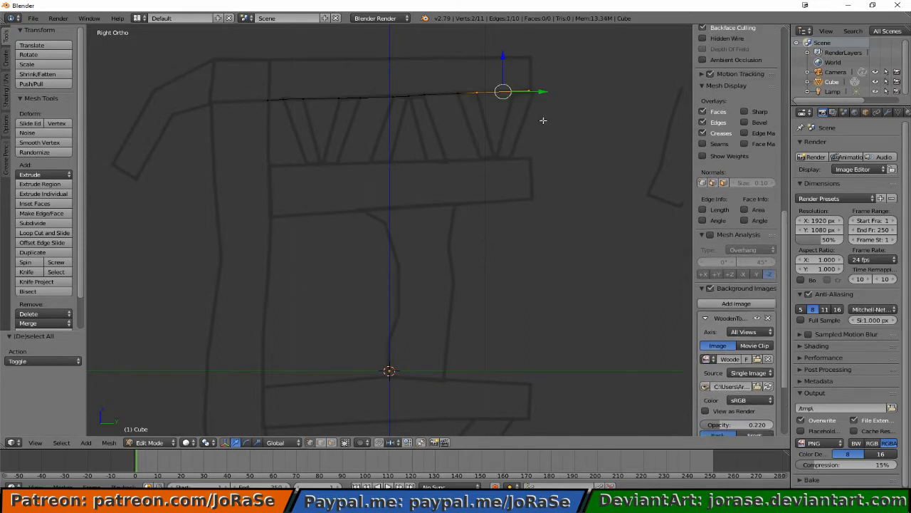
left_click(56, 224)
key("a")
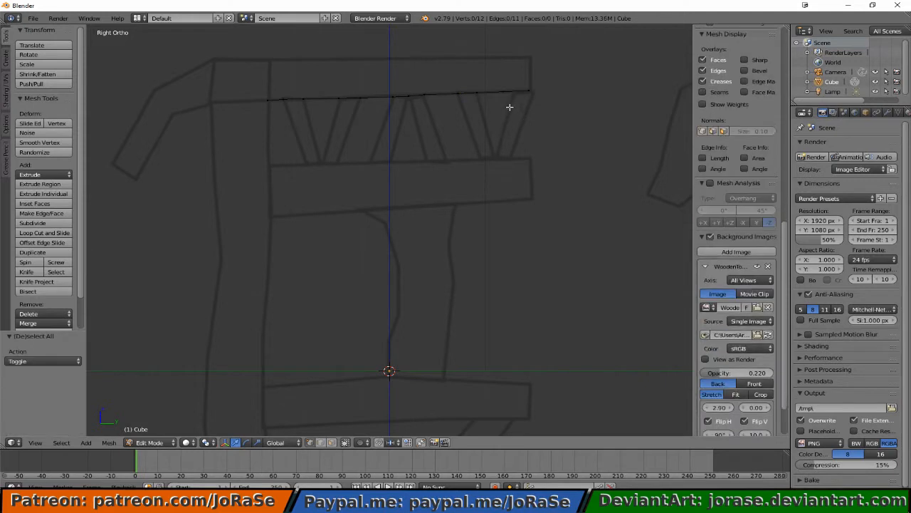
Move the new vertex about 0.114 along Y to the left top corner of the last strut and deselect it.
key("b")
left_click_drag(494, 78, 542, 91)
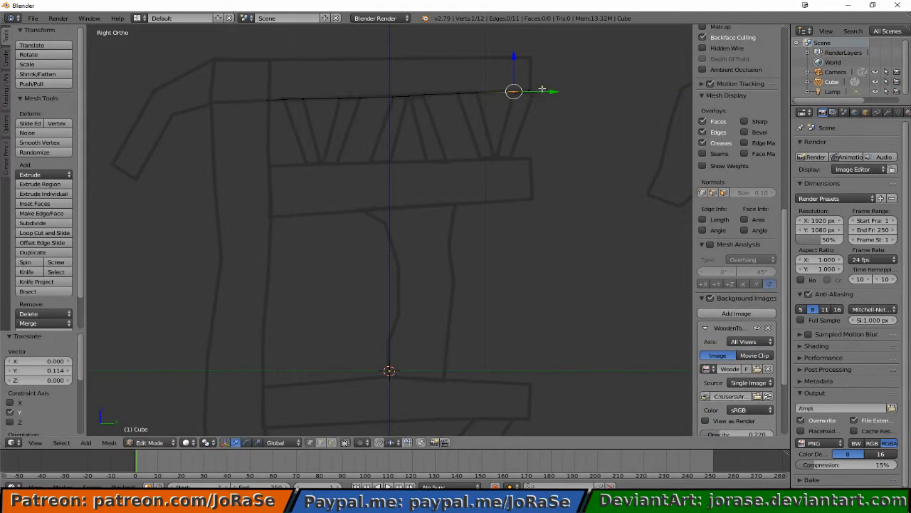
key("a")
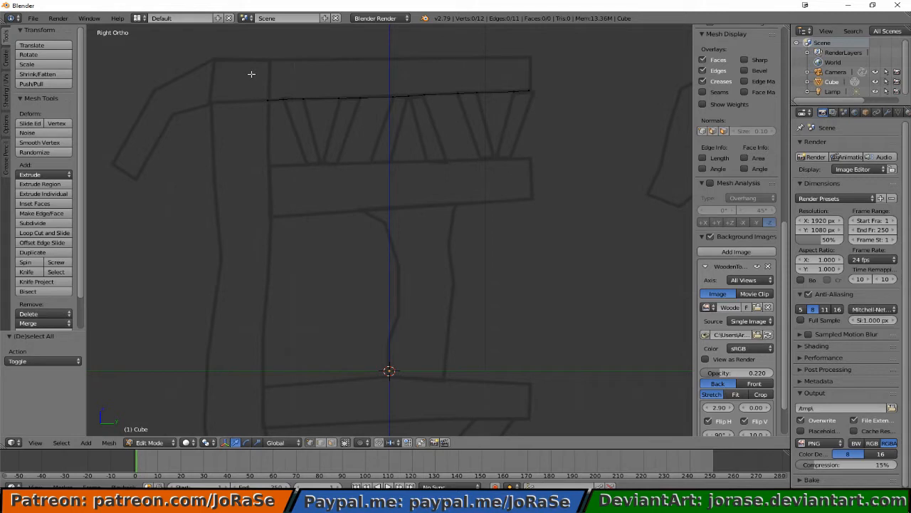
Duplicate the whole subdivided edge line and move the copy about 0.422 up in Z to the beam's top edge.
key("b")
left_click_drag(253, 62, 527, 148)
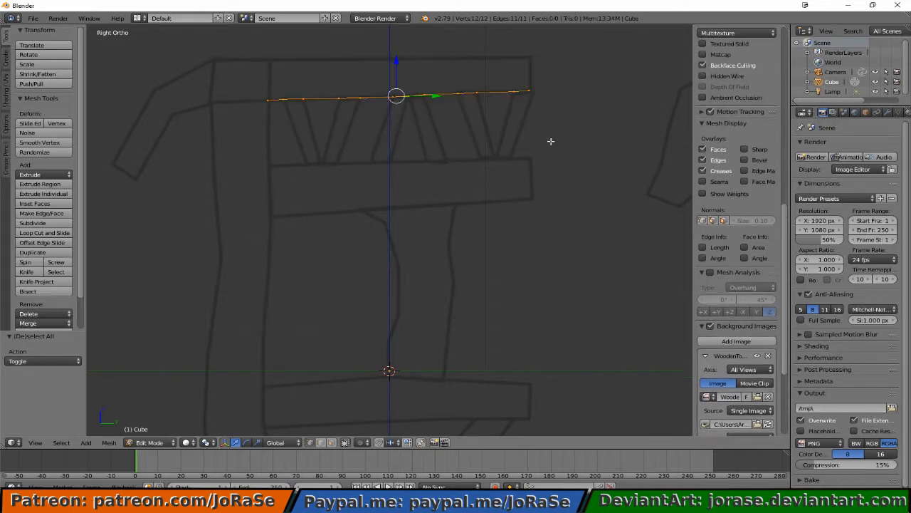
key("e")
right_click(522, 174)
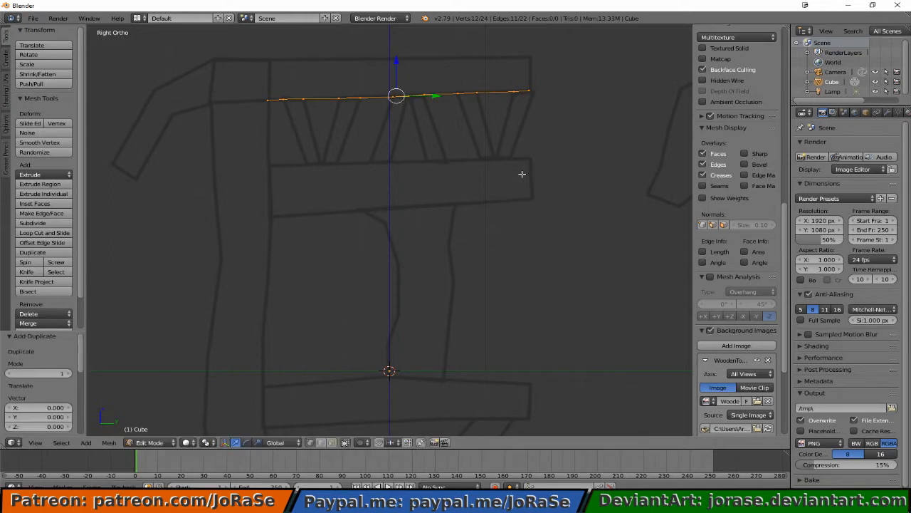
left_click_drag(397, 58, 401, 431)
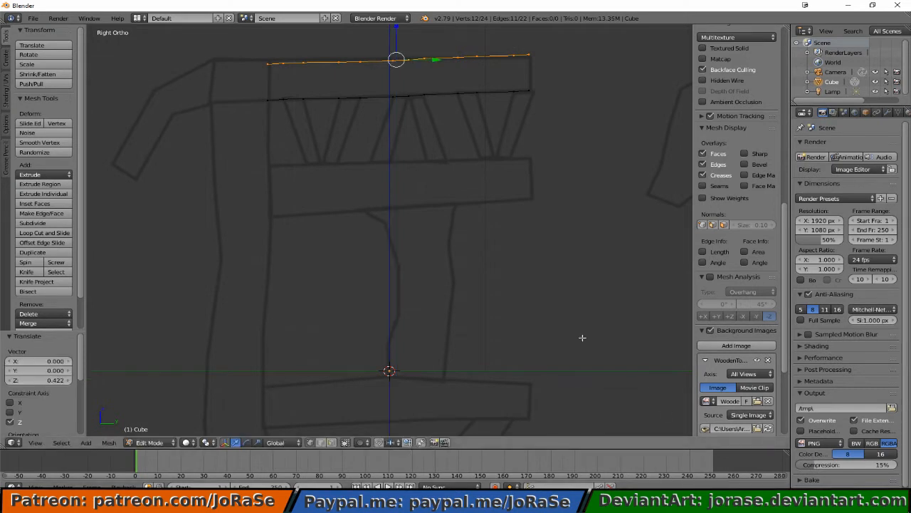
key("a")
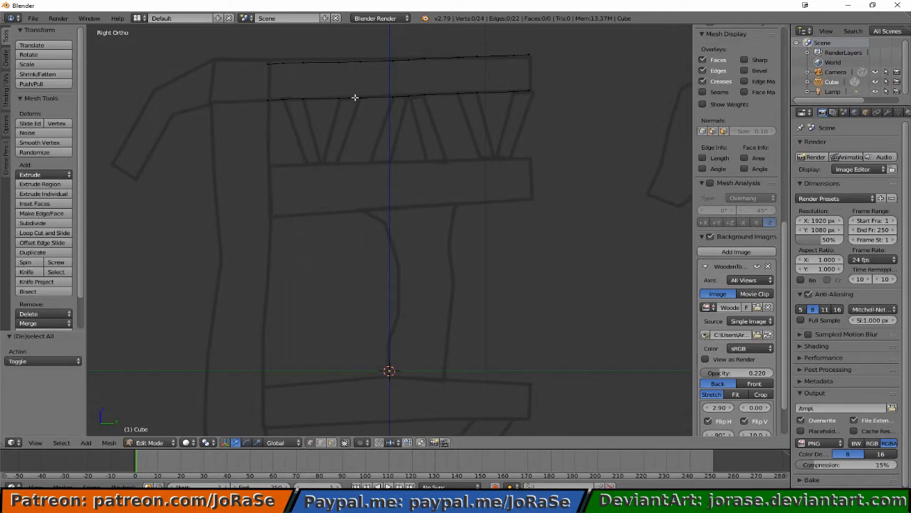
Extrude the top line's left end vertex about -0.547 in Y and 0.040 in Z to the post's outer top corner.
middle_click_drag(354, 97, 381, 206, "shift")
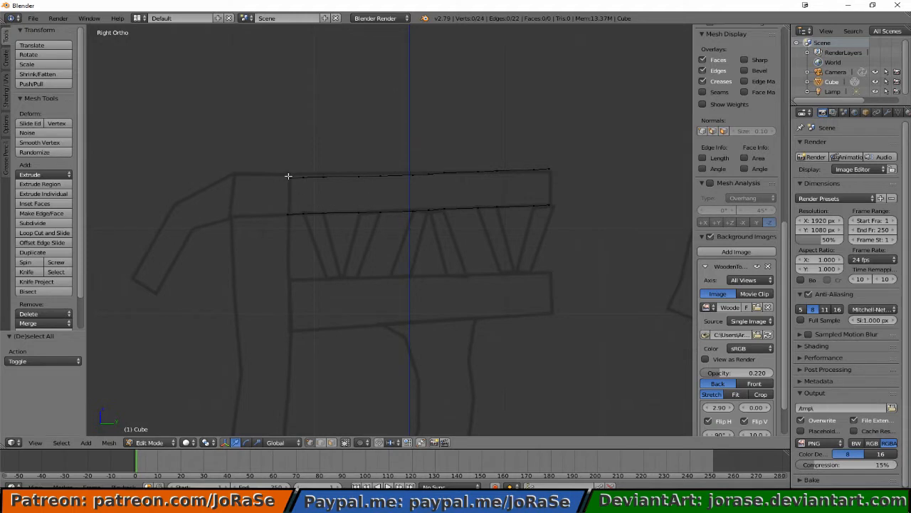
key("b")
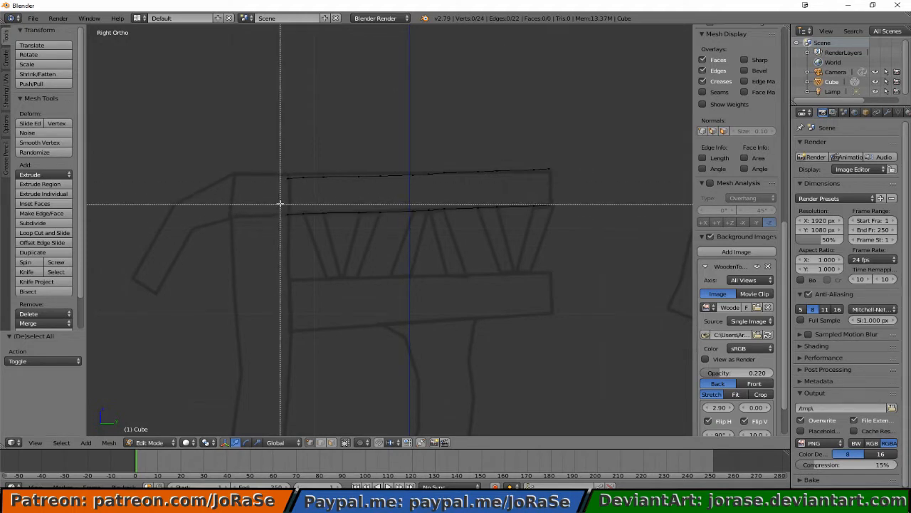
left_click_drag(273, 171, 296, 195)
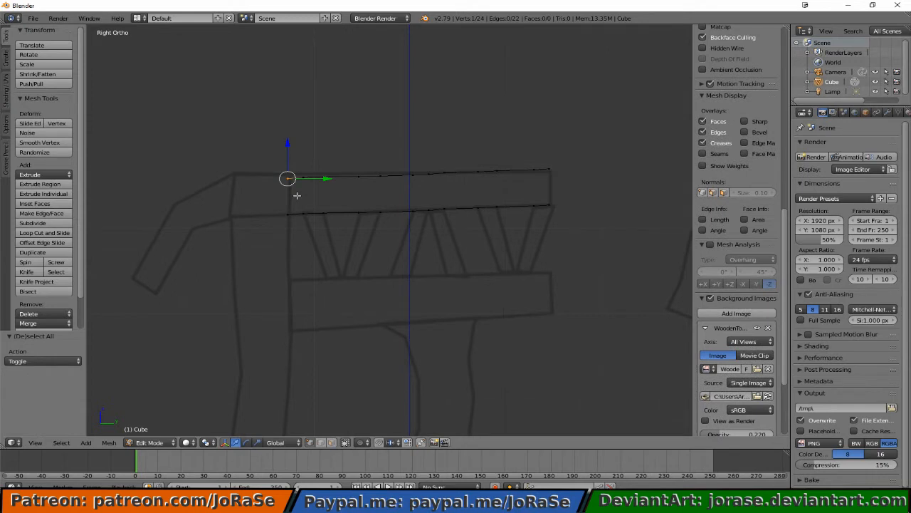
key("e")
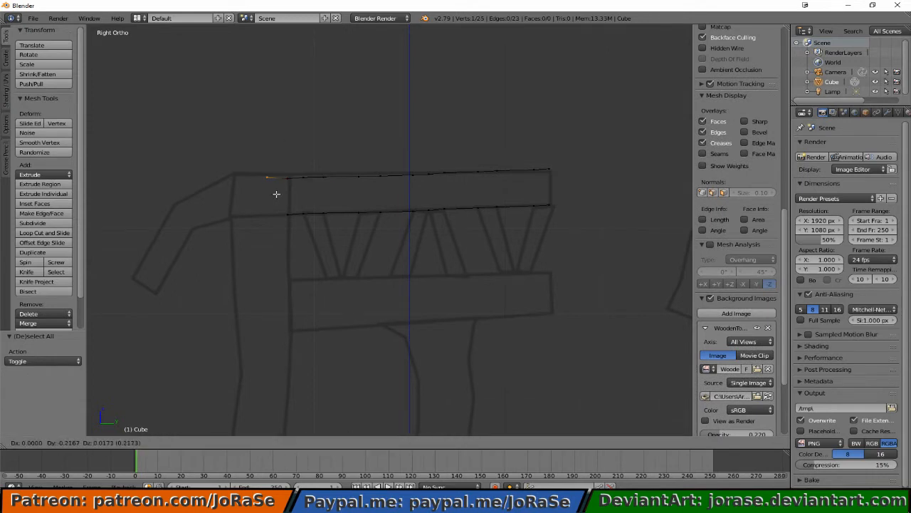
left_click(245, 192)
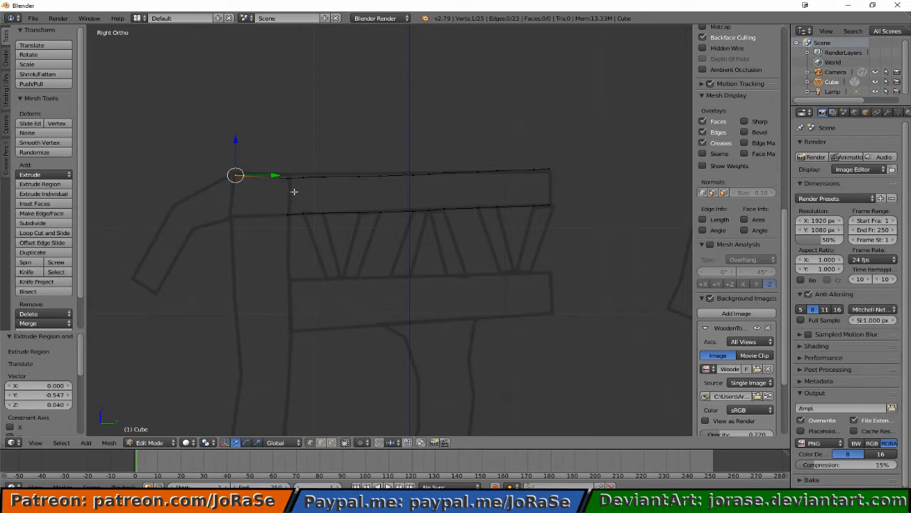
Extrude vertices along the overhanging arm's outer edge to its tip, and about 0.257 in Y and -0.177 in Z across the tip.
key("e")
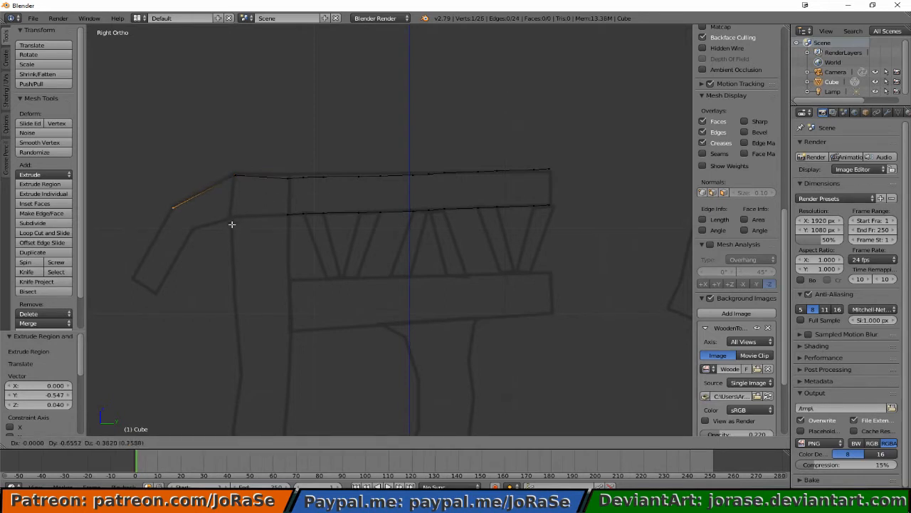
left_click(235, 220)
key("e")
left_click(211, 284)
key("e")
left_click(238, 300)
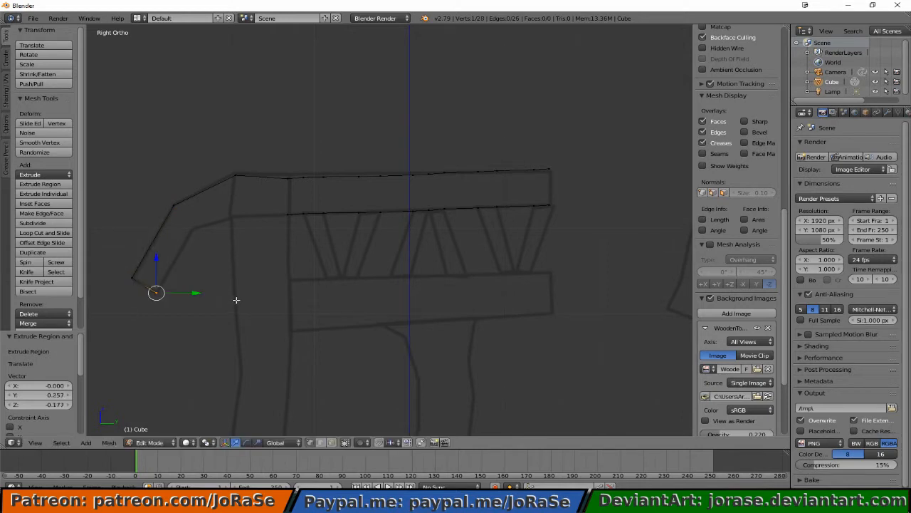
Extrude the arm's inner edge about 0.387 in Y and 0.741 in Z to its bend, and onward to the post's outer edge.
key("e")
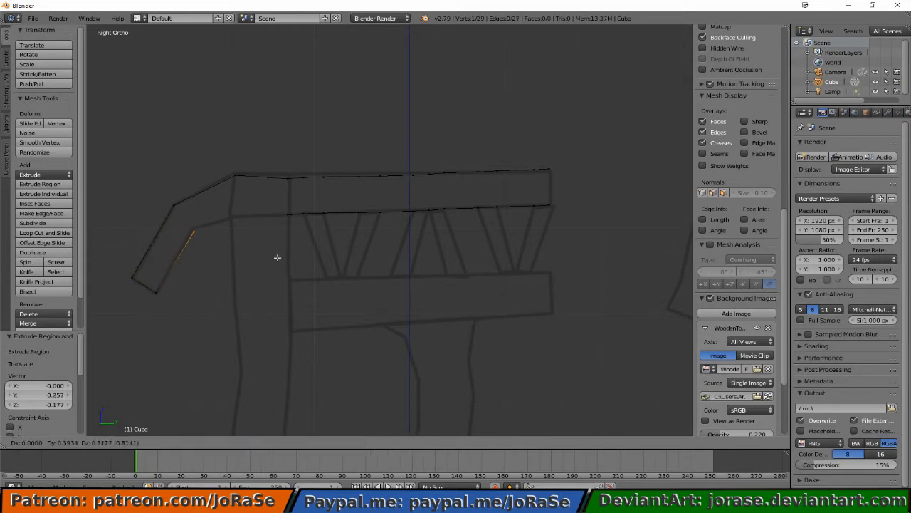
left_click(275, 257)
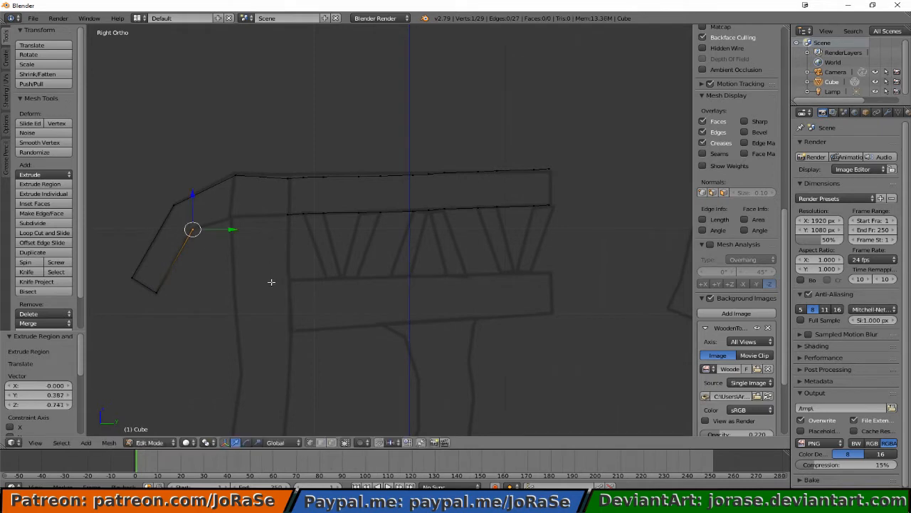
key("e")
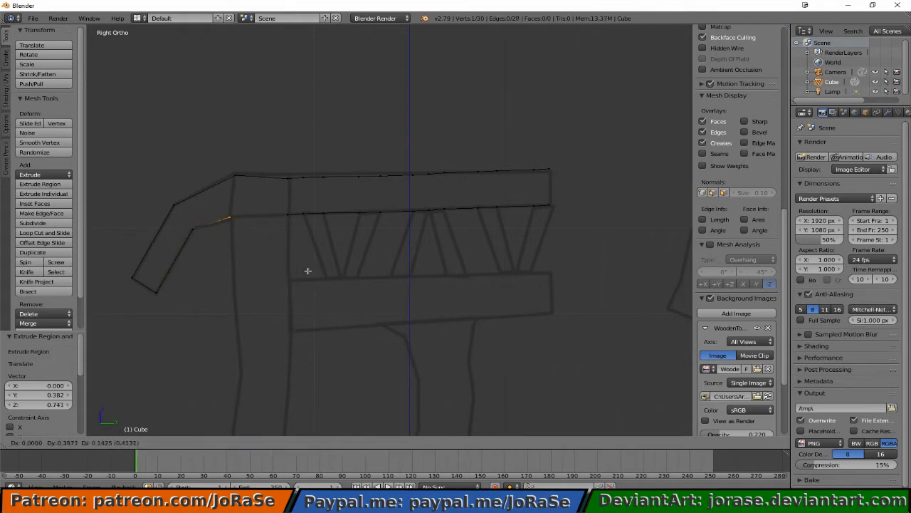
left_click(309, 271)
Join the arm's inner end vertex to the left end of the beam's lower line with an edge and deselect it.
key("b")
left_click_drag(273, 207, 292, 228)
key("f")
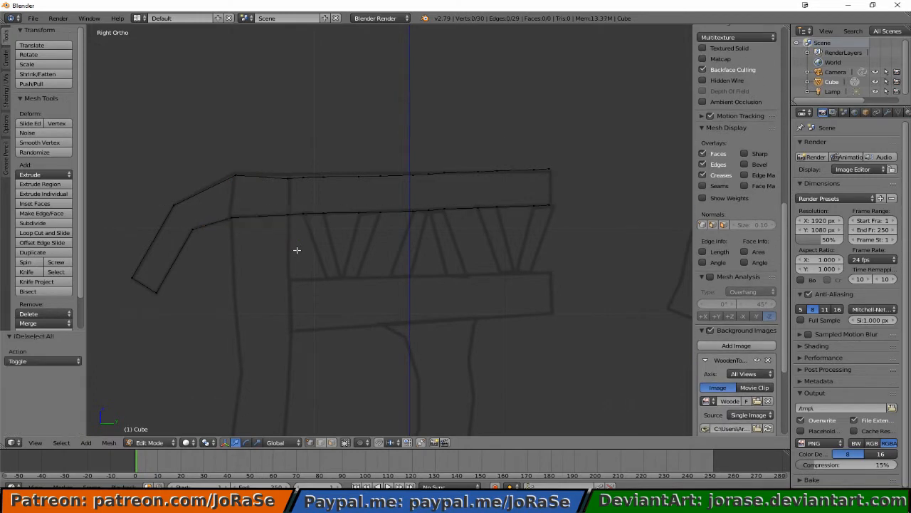
key("a")
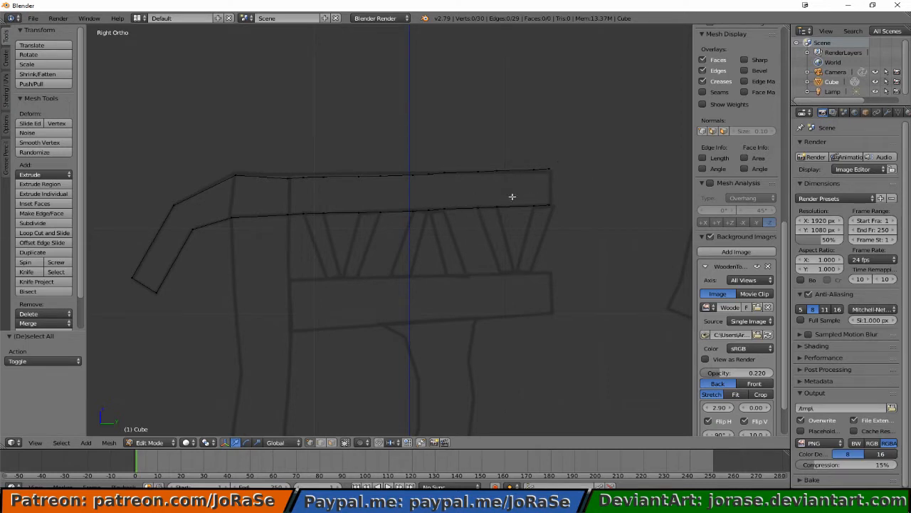
key("b")
left_click_drag(524, 195, 554, 220)
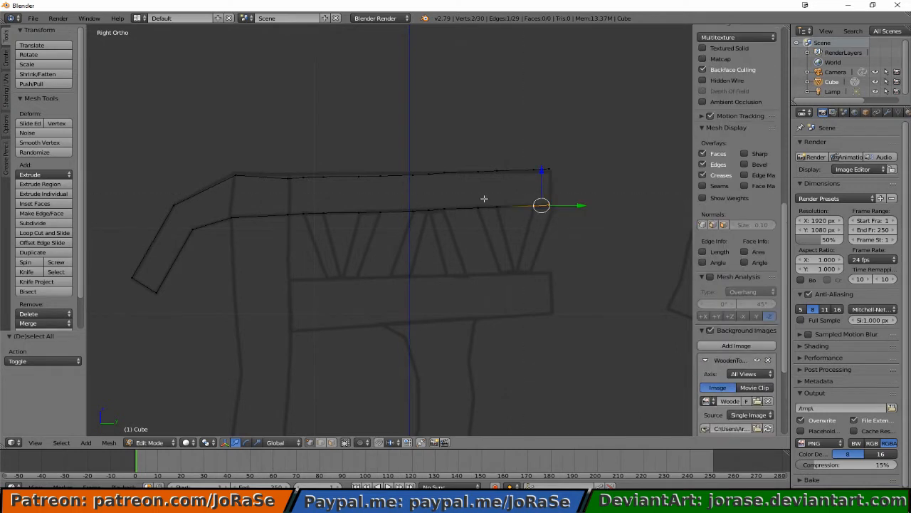
left_click_drag(468, 196, 501, 220)
key("a")
Fill the top beam's two rightmost sections with faces between the upper and lower lines.
left_click_drag(537, 143, 563, 226)
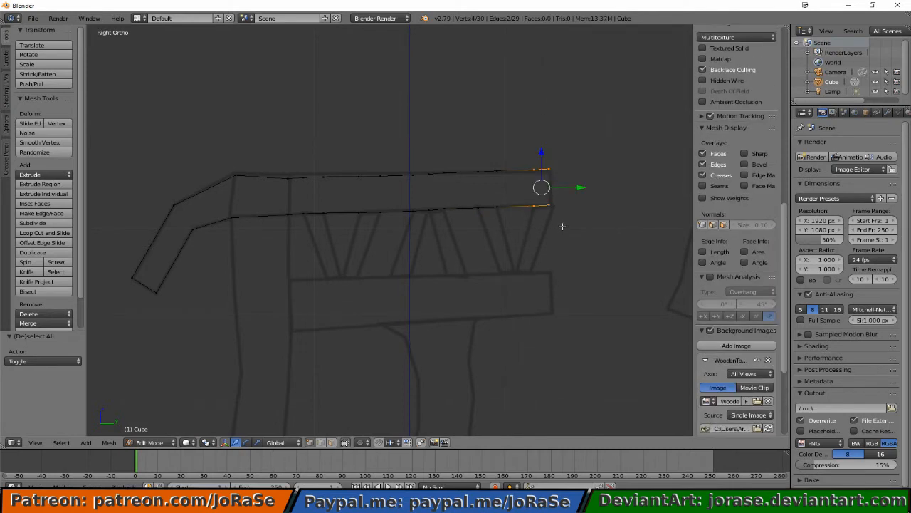
key("f")
key("a")
key("b")
left_click_drag(491, 158, 537, 224)
key("f")
key("a")
Fill the third and fourth beam sections from the right end with faces.
key("b")
left_click_drag(480, 166, 506, 215)
key("f")
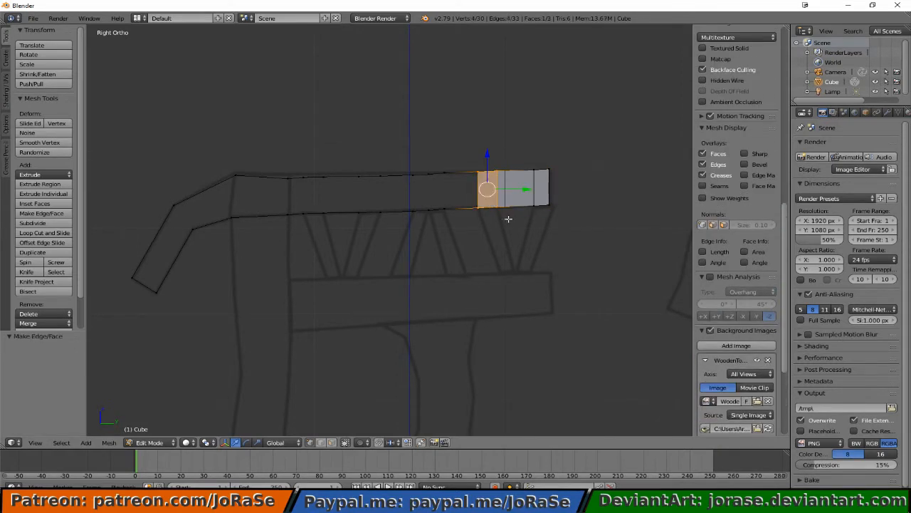
key("a")
key("b")
left_click_drag(442, 163, 482, 215)
key("f")
key("a")
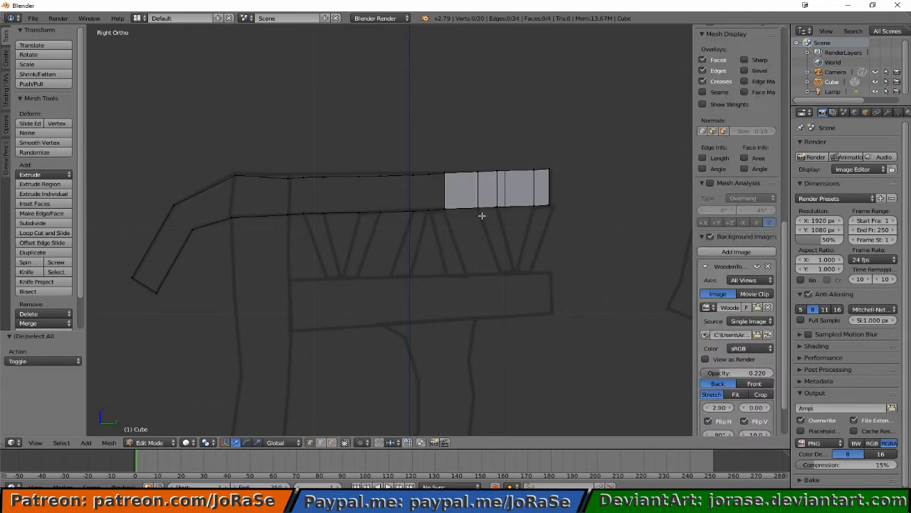
Fill the two narrow beam sections above the top of the middle strut pair with faces.
key("b")
left_click_drag(421, 168, 450, 215)
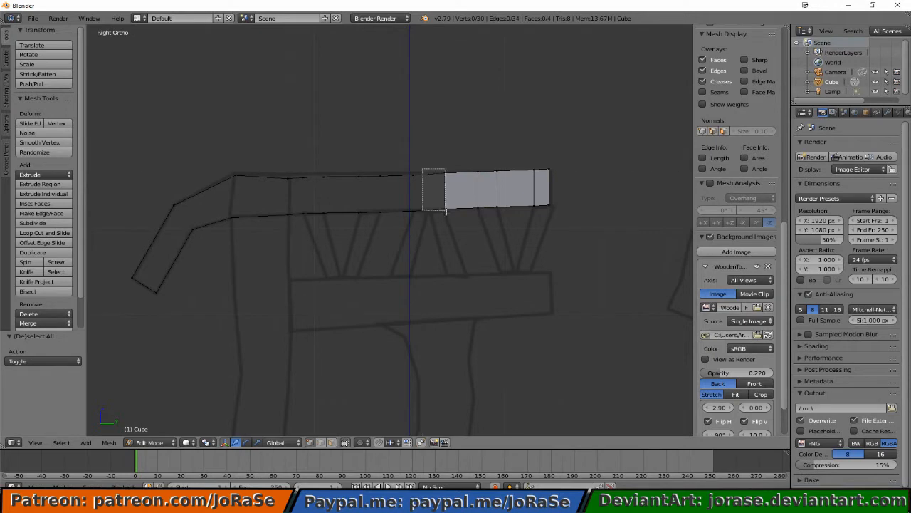
key("f")
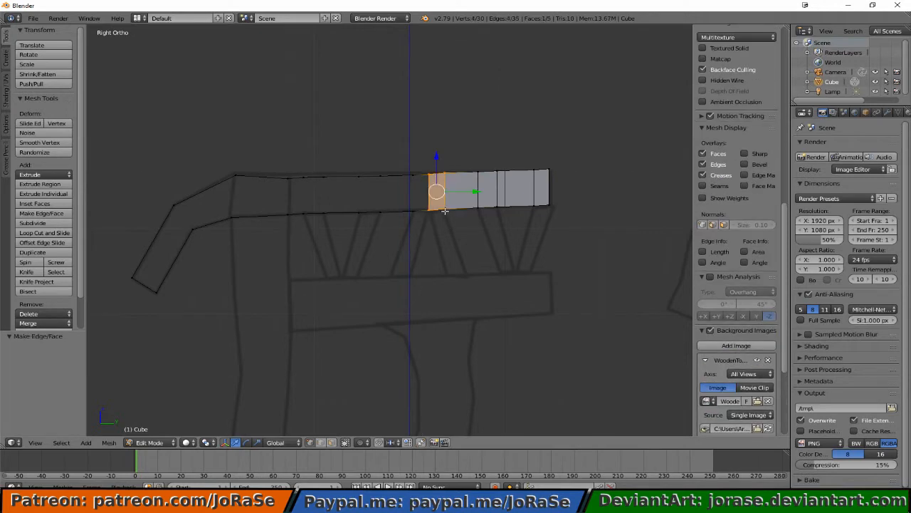
key("a")
key("b")
left_click_drag(399, 166, 427, 230)
key("f")
key("a")
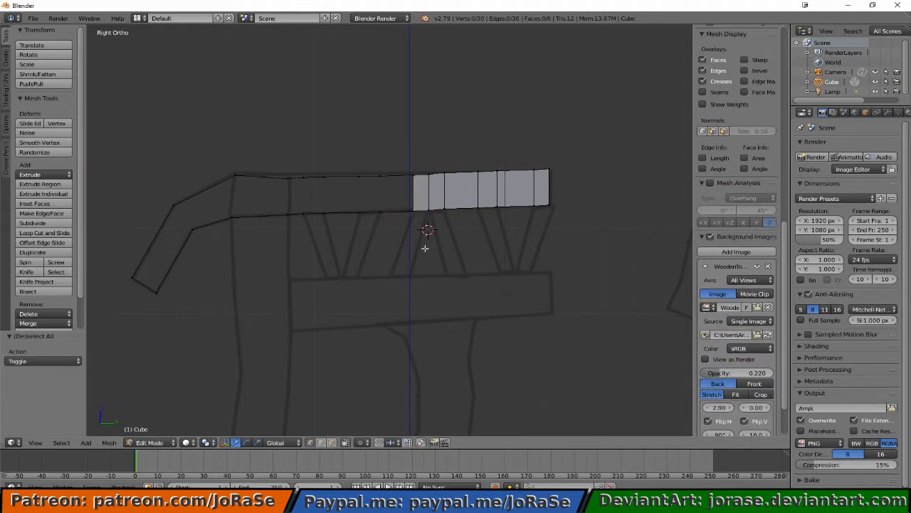
Fill the next three beam sections with faces, from the middle struts to the right side of the first strut's top.
key("b")
left_click_drag(372, 167, 415, 236)
key("f")
key("a")
key("b")
left_click_drag(351, 169, 386, 226)
key("f")
key("a")
key("b")
left_click_drag(317, 171, 356, 217)
key("f")
key("a")
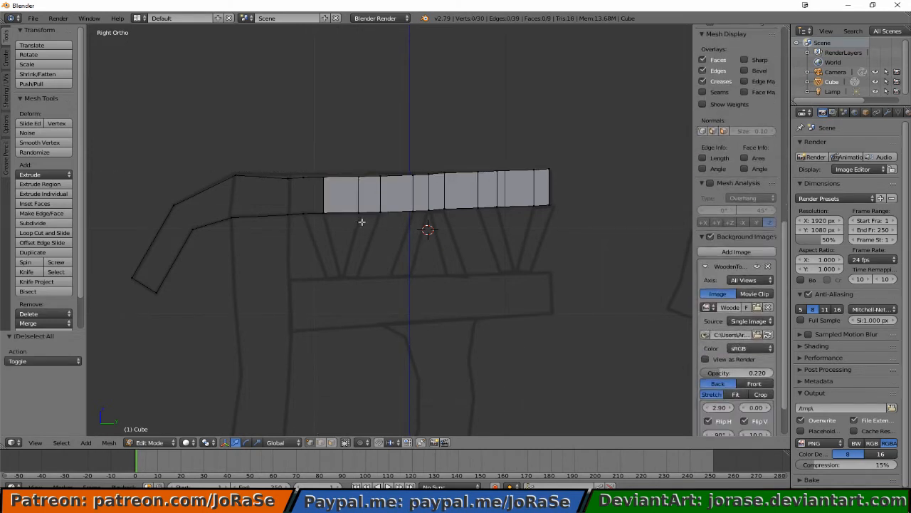
Fill the two beam sections between the first strut's top and the post's right edge with faces.
key("b")
left_click_drag(301, 157, 339, 223)
key("f")
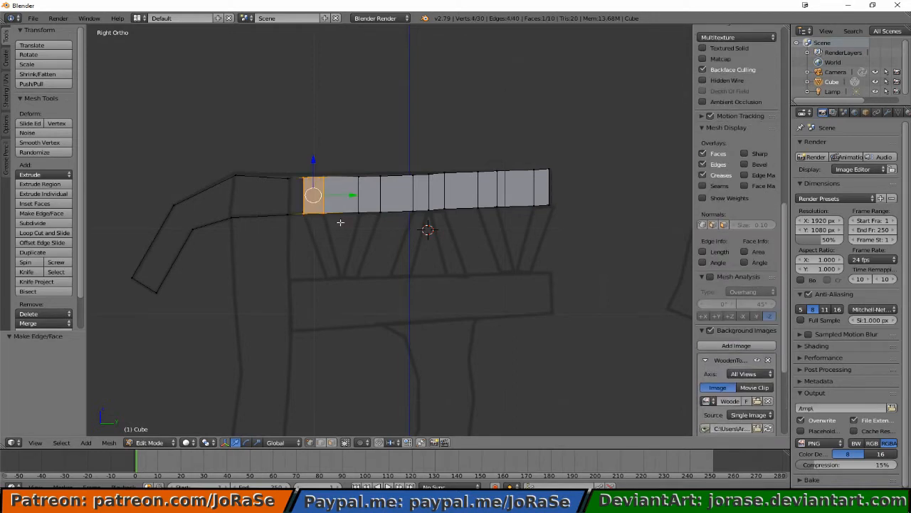
key("a")
key("b")
left_click_drag(272, 159, 306, 224)
key("f")
key("a")
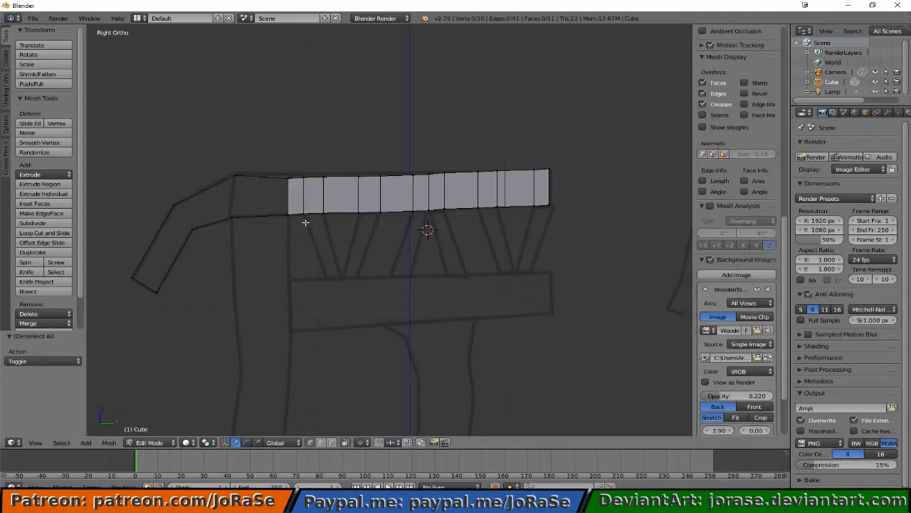
Fill the section above the post and both sections of the overhanging arm with faces, completing the beam surface.
key("b")
left_click_drag(228, 160, 294, 231)
key("f")
key("a")
key("b")
left_click_drag(164, 158, 243, 246)
key("f")
key("a")
key("b")
left_click_drag(127, 190, 198, 311)
key("f")
key("a")
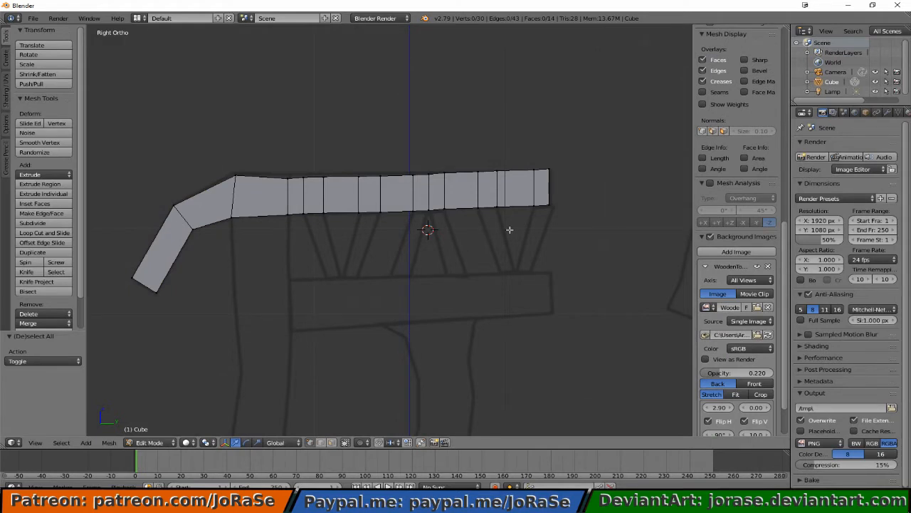
key("b")
left_click_drag(494, 201, 533, 215)
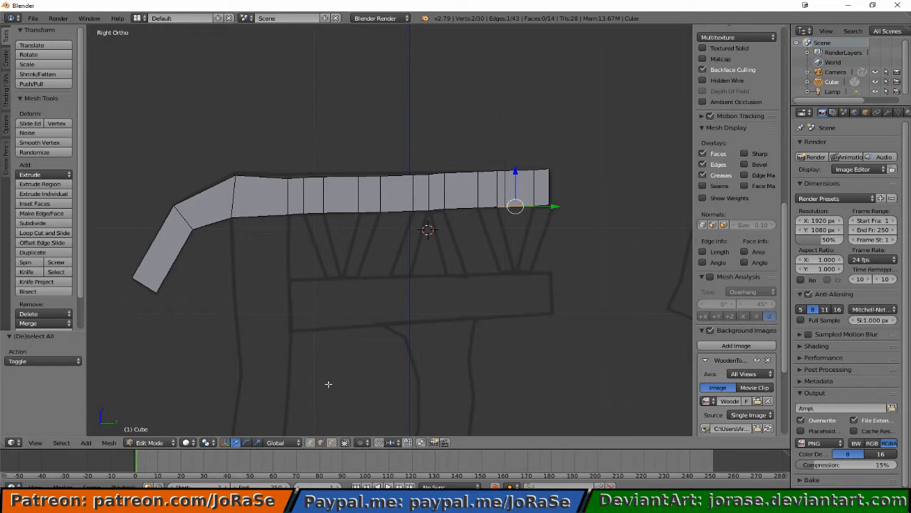
key("a")
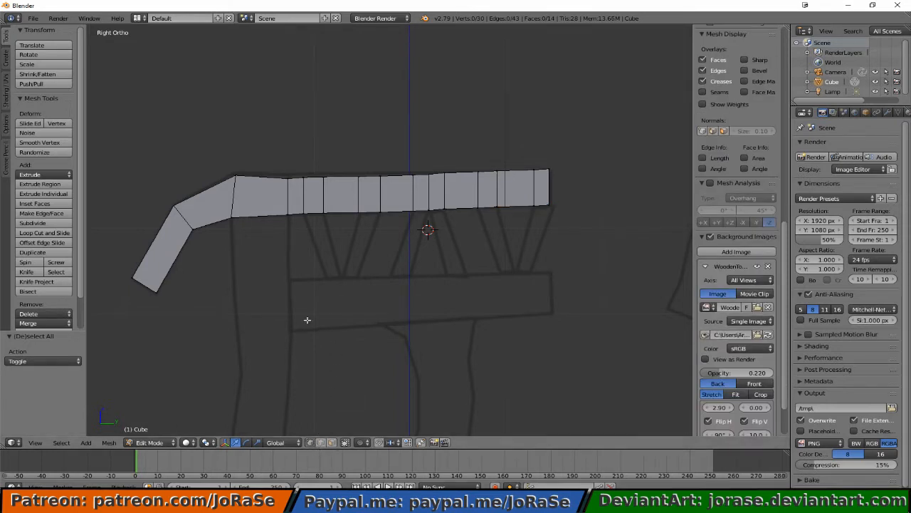
Add a separate vertex midway along the first strut's left edge and move it -0.046 along X.
left_click(315, 247, "ctrl")
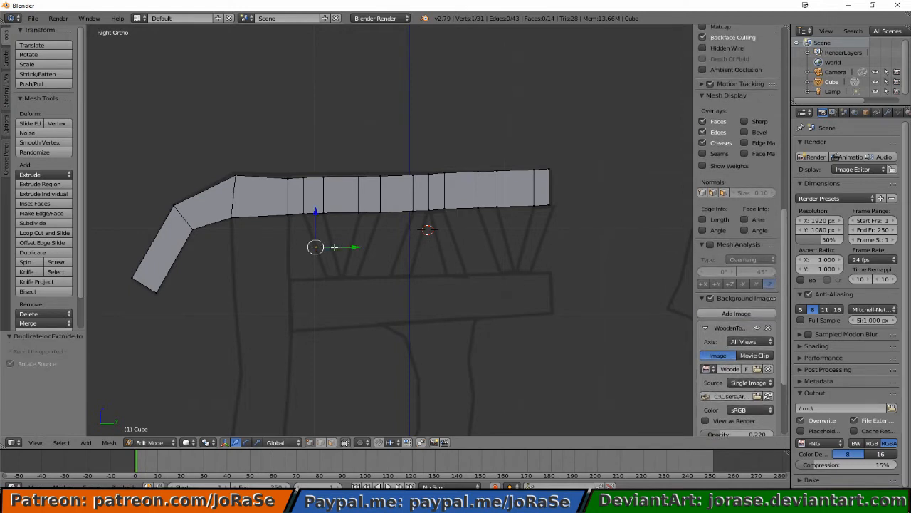
key("KP_1")
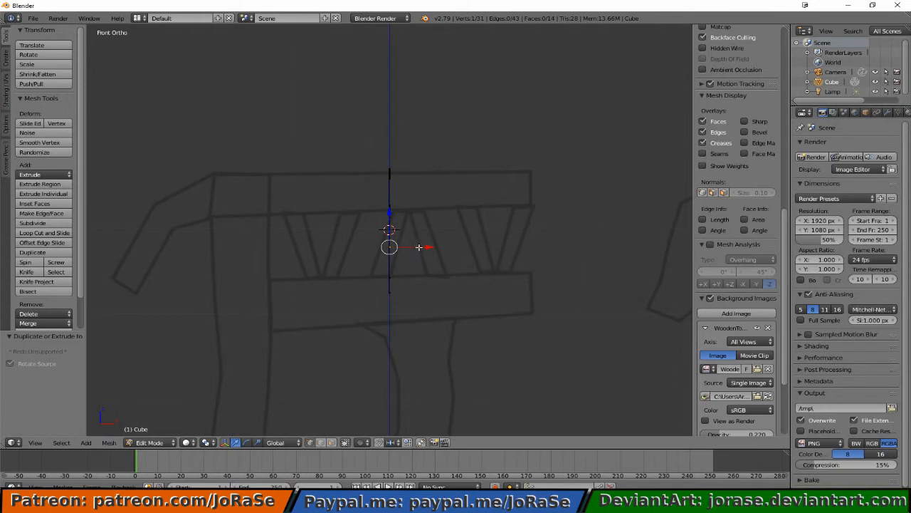
left_click_drag(418, 247, 415, 246)
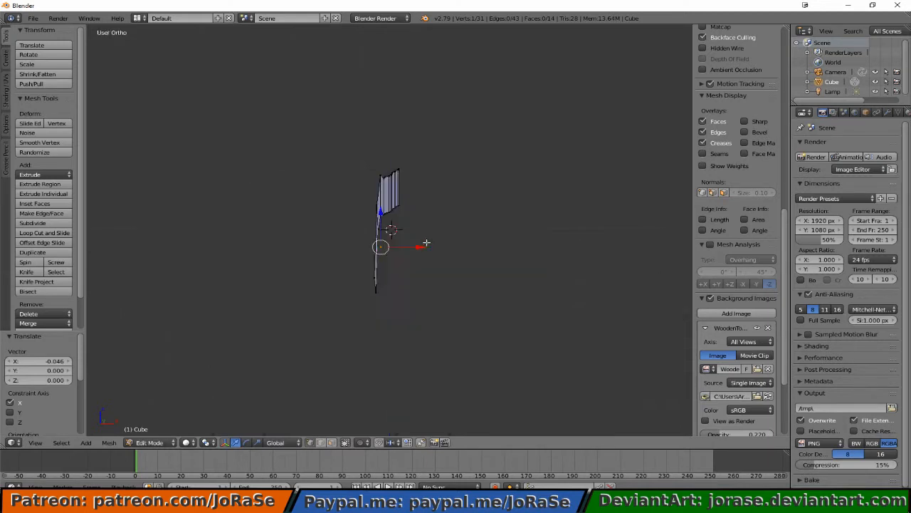
key("KP_3")
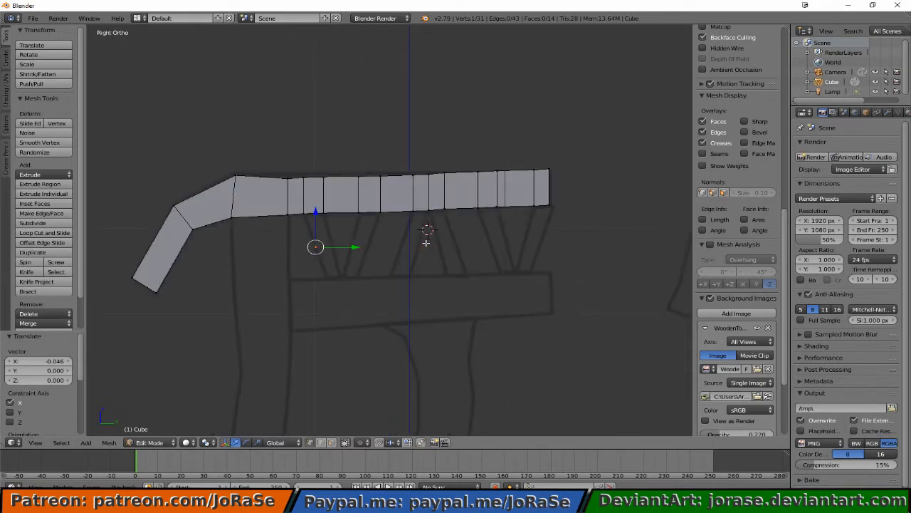
Extrude that vertex up to the beam's lower edge in wireframe display, about -0.131 in Y and 0.393 in Z, and nudge it -0.006 in Z.
key("e")
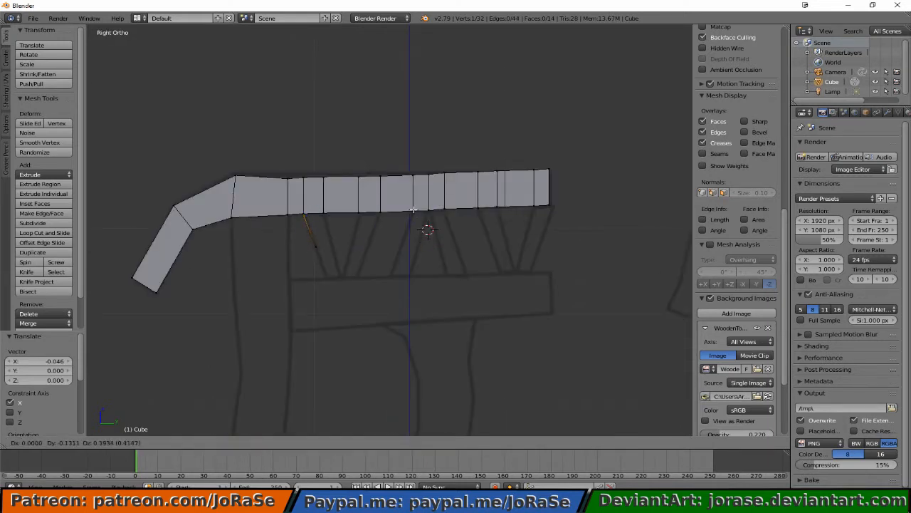
left_click(413, 209)
key("z")
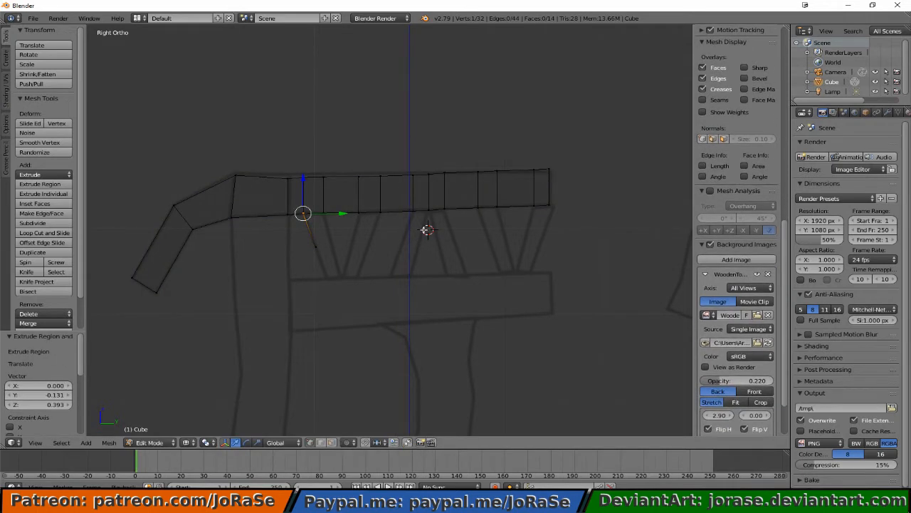
key("g")
left_click(426, 229)
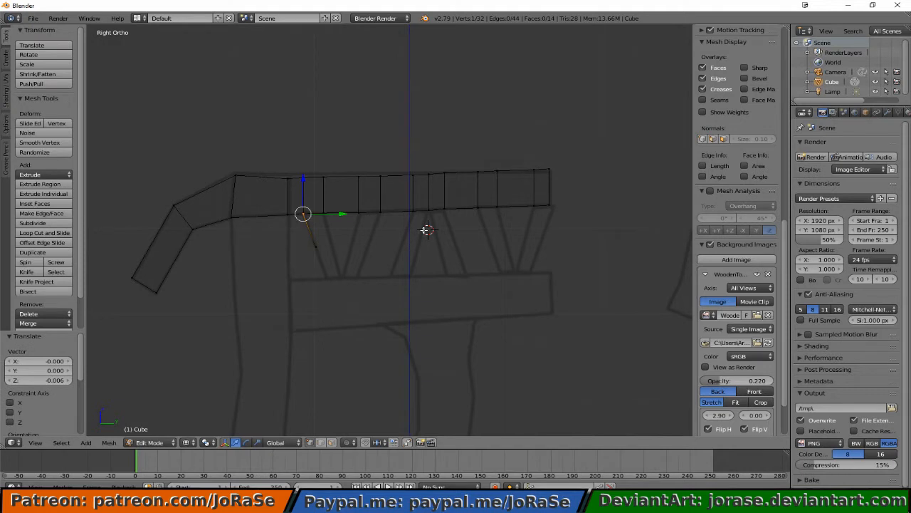
Extrude the strut line's starting vertex about 0.103 in Y and -0.365 in Z down to the lower beam.
key("a")
key("b")
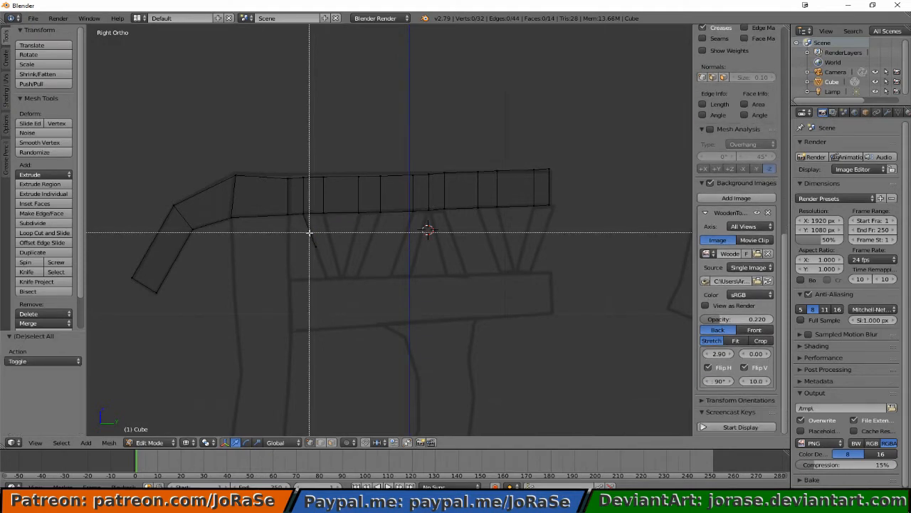
left_click_drag(309, 231, 330, 261)
key("e")
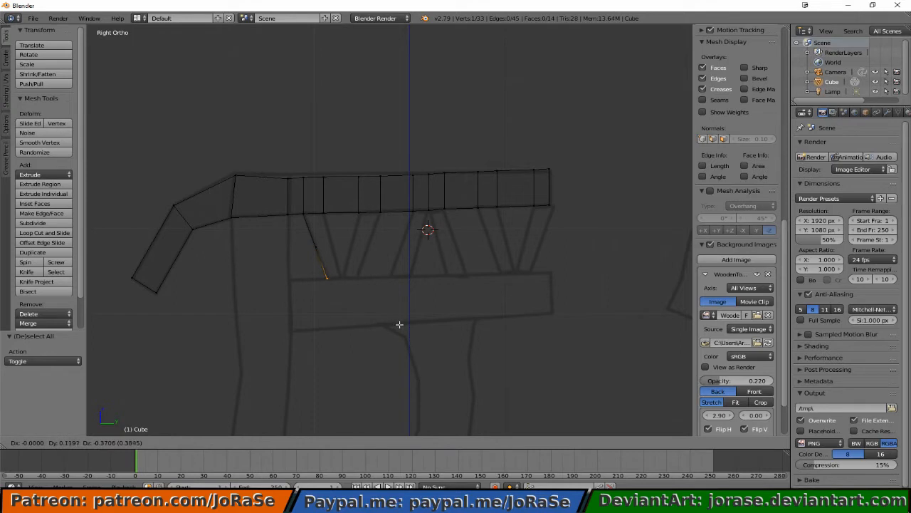
left_click(398, 324)
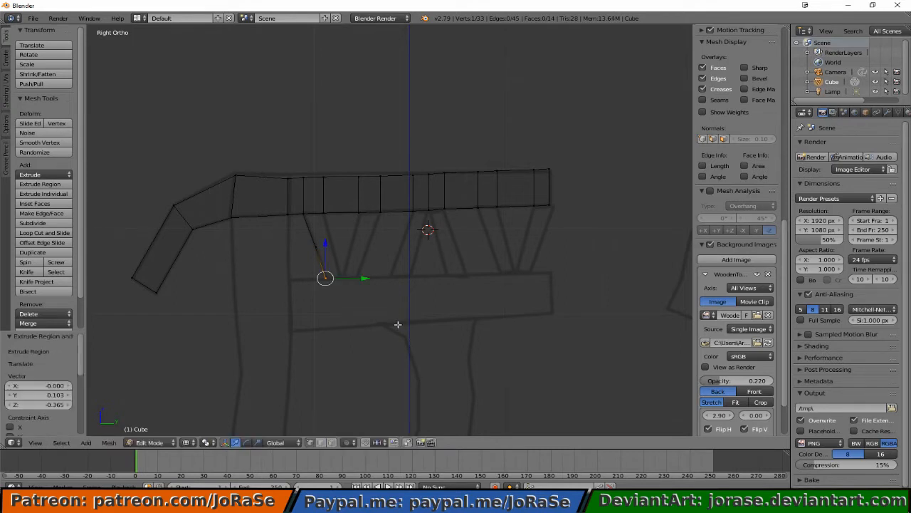
key("a")
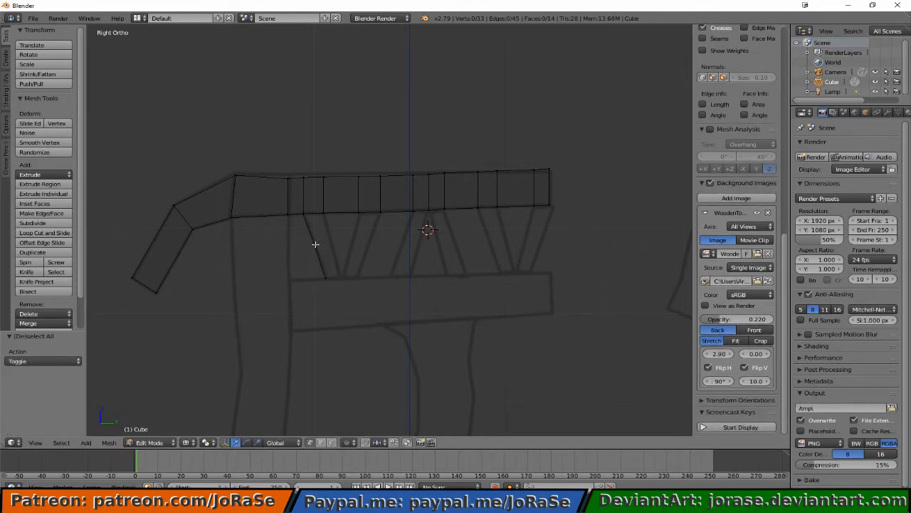
Move the strut line's middle vertex up about 0.086 along Z.
right_click(314, 246)
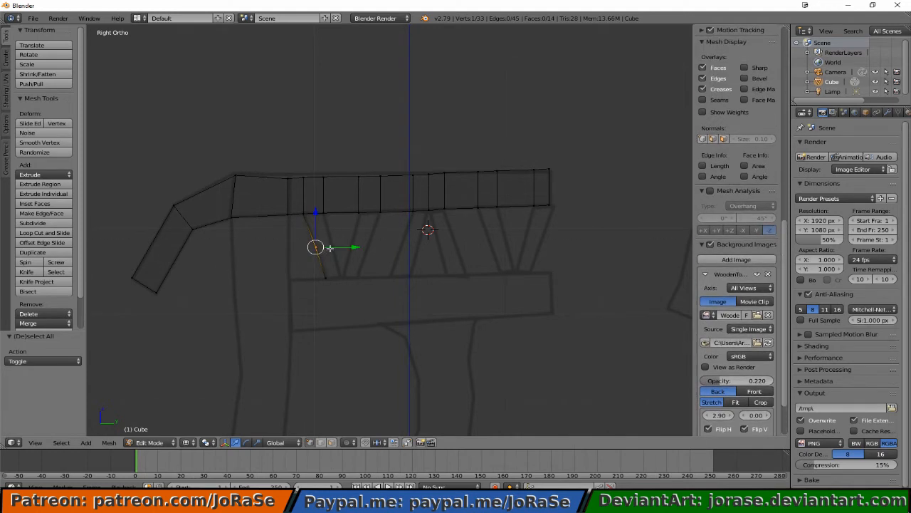
key("g")
key("z")
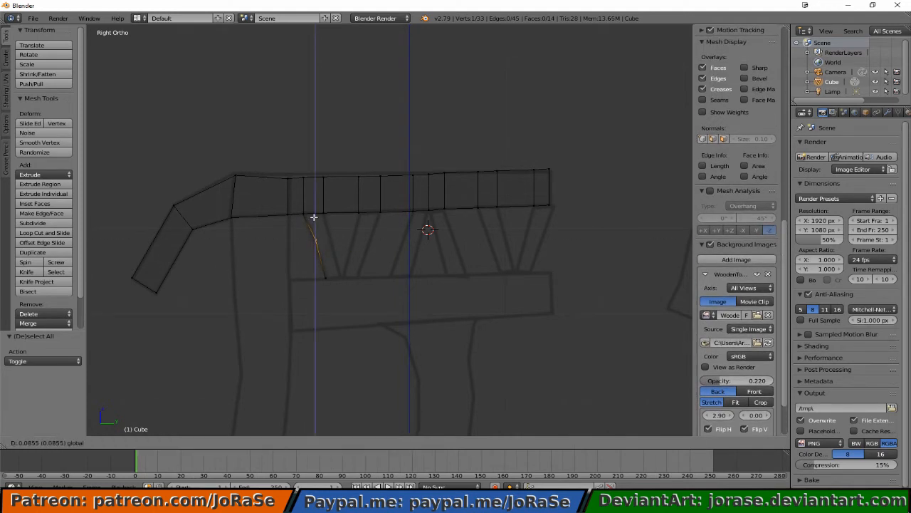
left_click(313, 216)
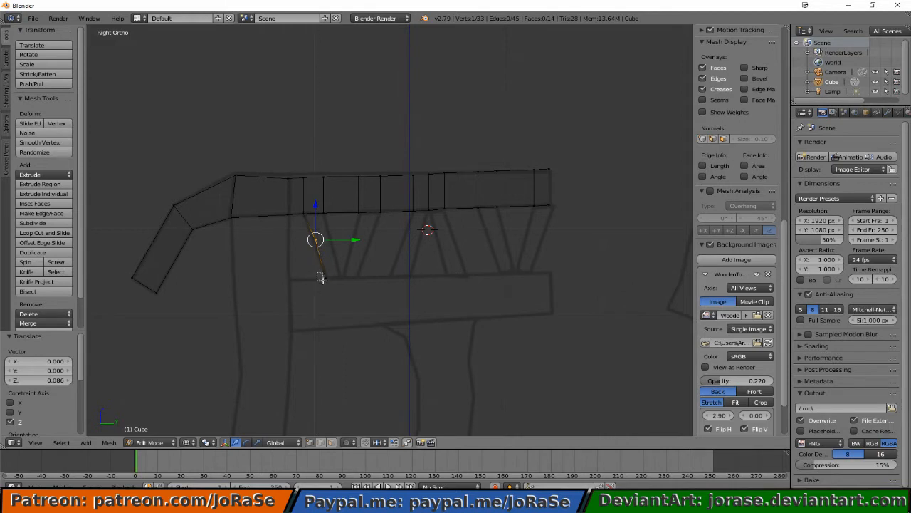
Subdivide the strut line's lower edge with one cut and select only the new vertex.
left_click(33, 223)
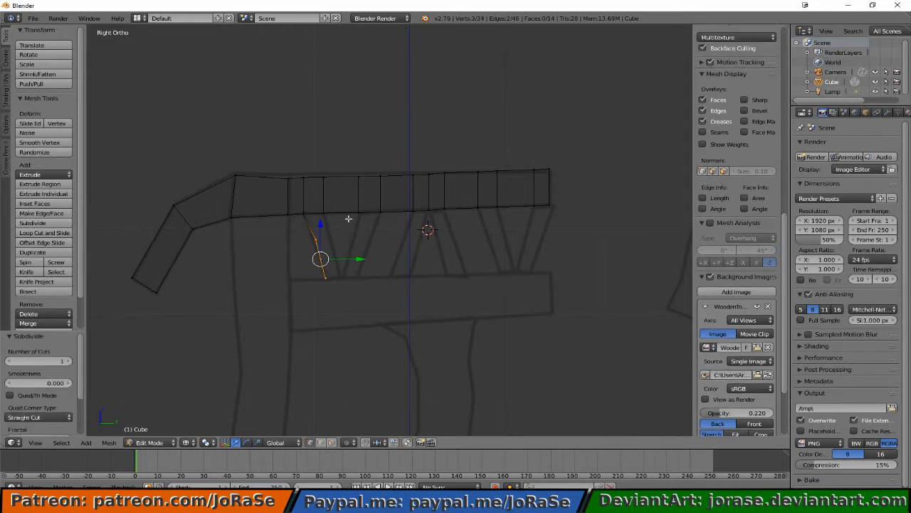
key("a")
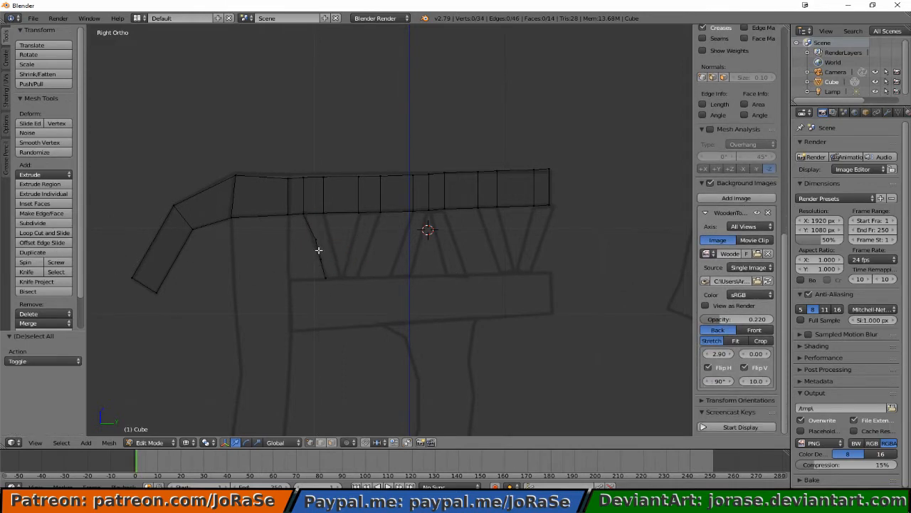
right_click(321, 258)
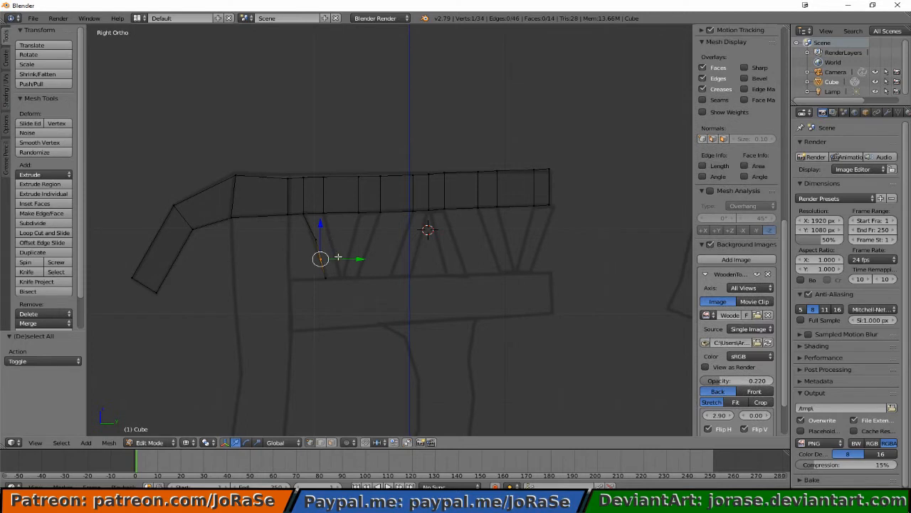
Shift the strut line's new lower vertex about -0.02 along Y and clear the selection.
left_click_drag(338, 258, 336, 258)
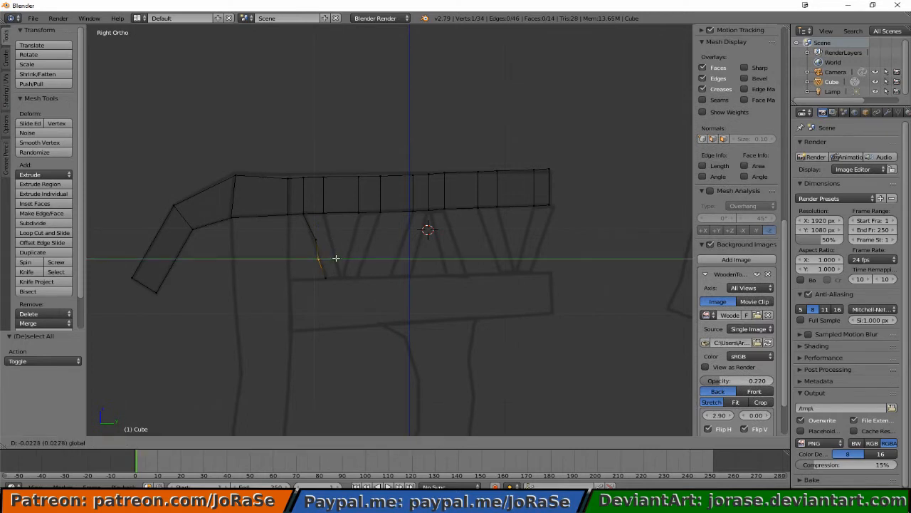
left_click(335, 257)
key("a")
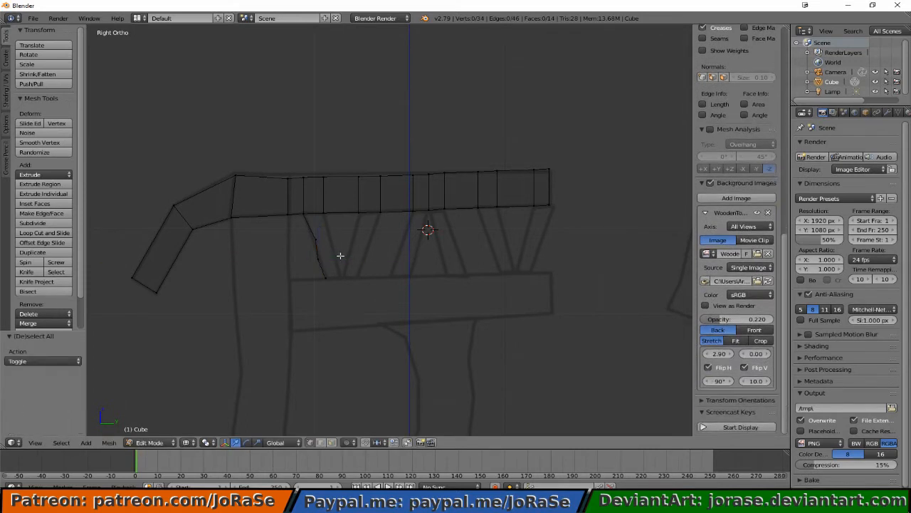
Duplicate the entire strut line in place and move the copy 0.661 along Y.
right_click(307, 233, "alt")
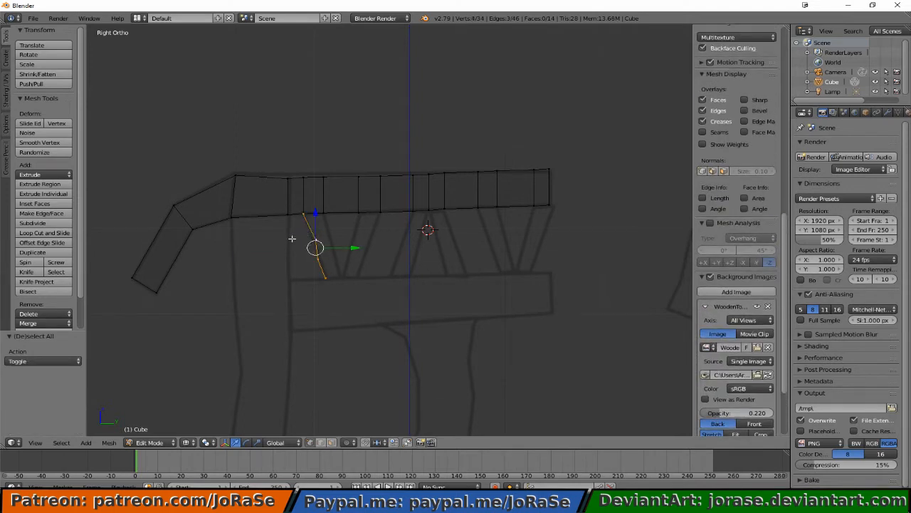
key("e")
right_click(291, 239)
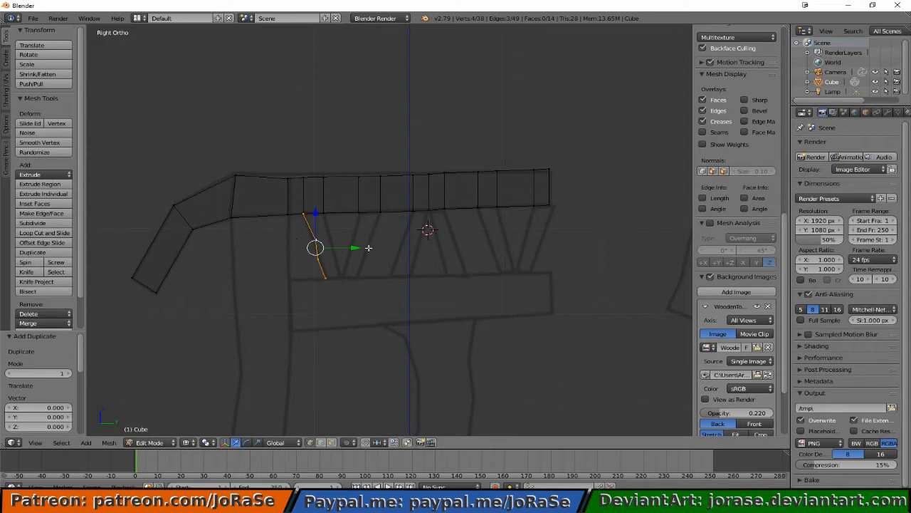
left_click_drag(359, 247, 376, 250)
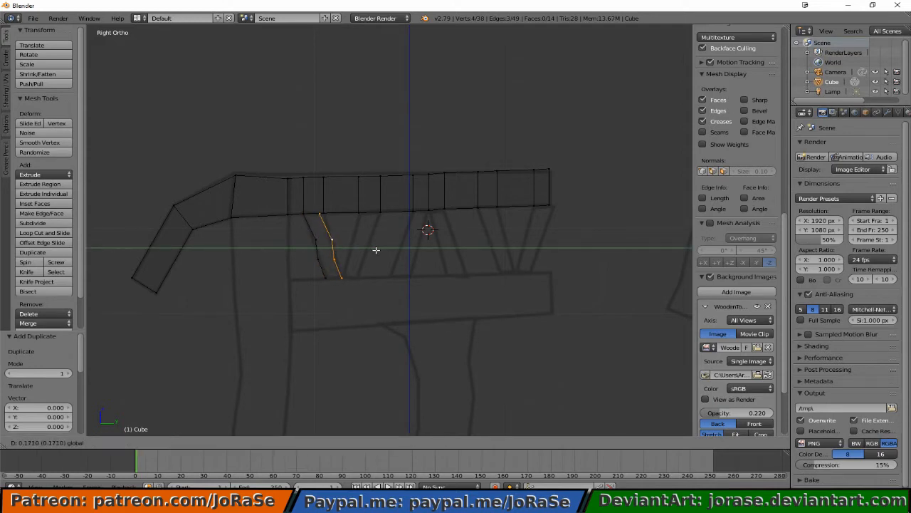
left_click_drag(376, 250, 423, 244)
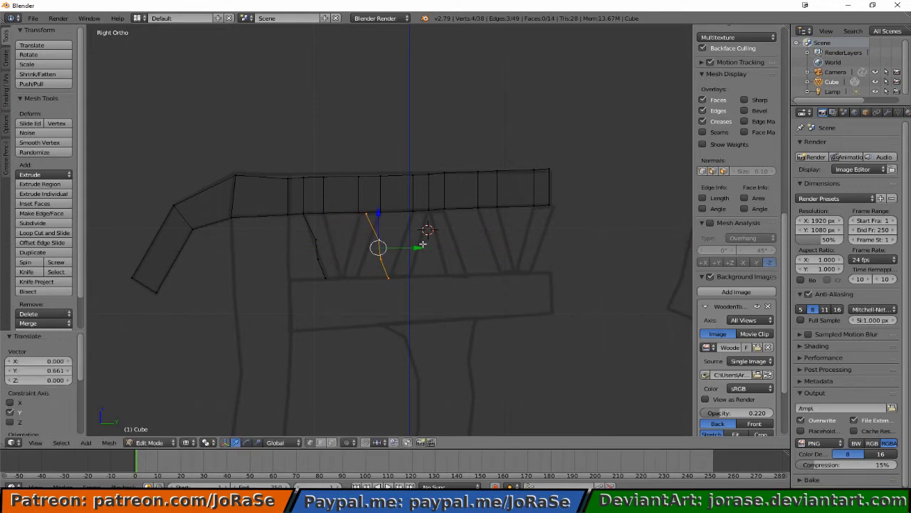
Mirror the duplicated strut line along the global Y axis.
key("ctrl+m")
key("y")
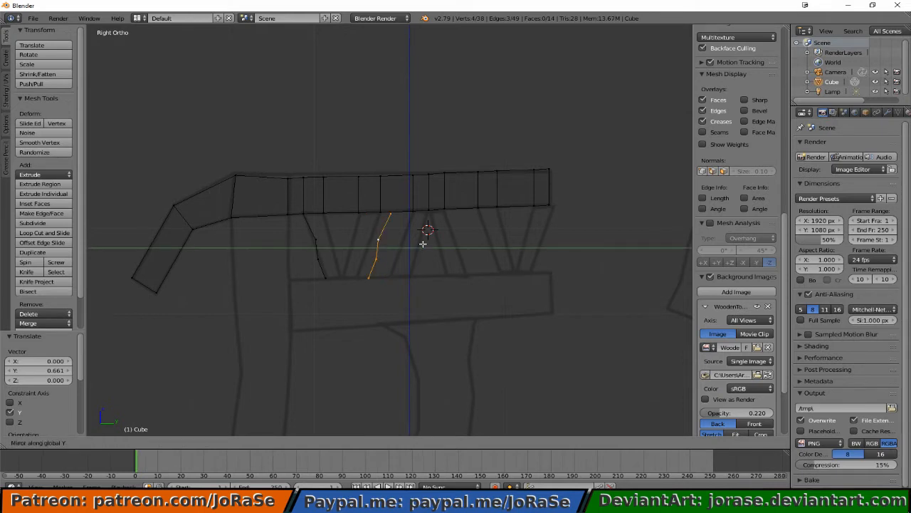
left_click(423, 244)
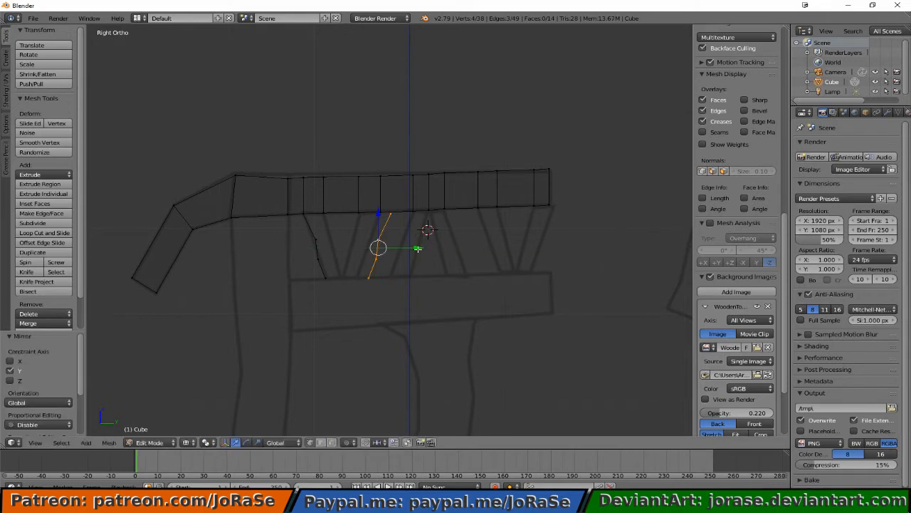
Move the mirrored strut line -0.108 along Y and 0.017 along Z to fit the reference, and clear the selection.
left_click(418, 248)
left_click_drag(418, 248, 408, 245)
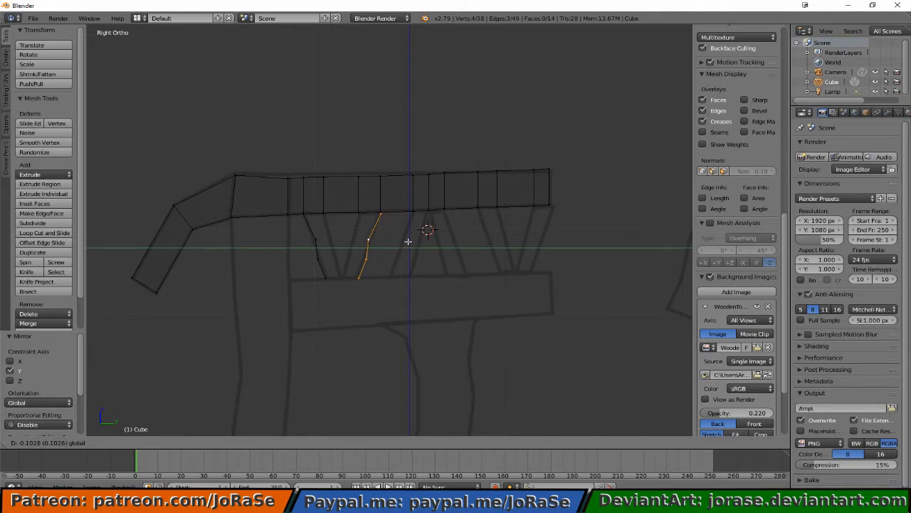
left_click_drag(408, 241, 408, 241)
left_click(407, 240)
key("g")
key("z")
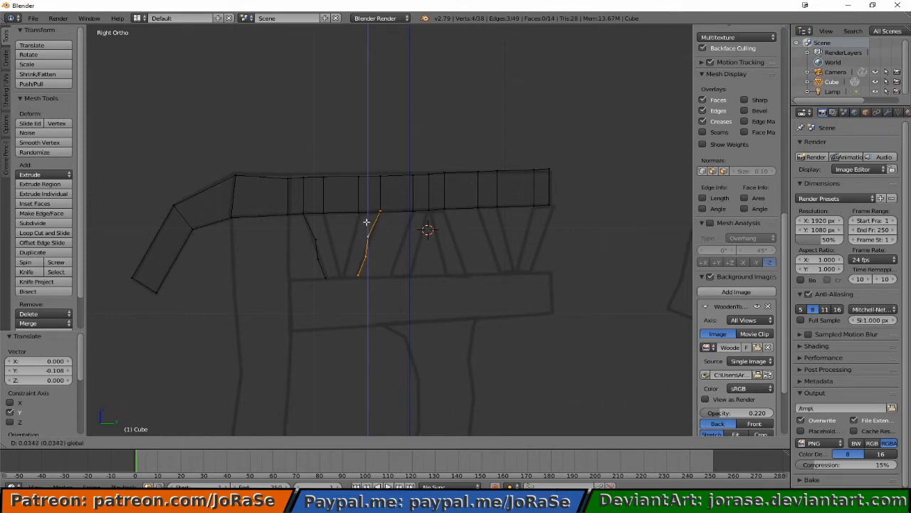
left_click(367, 223)
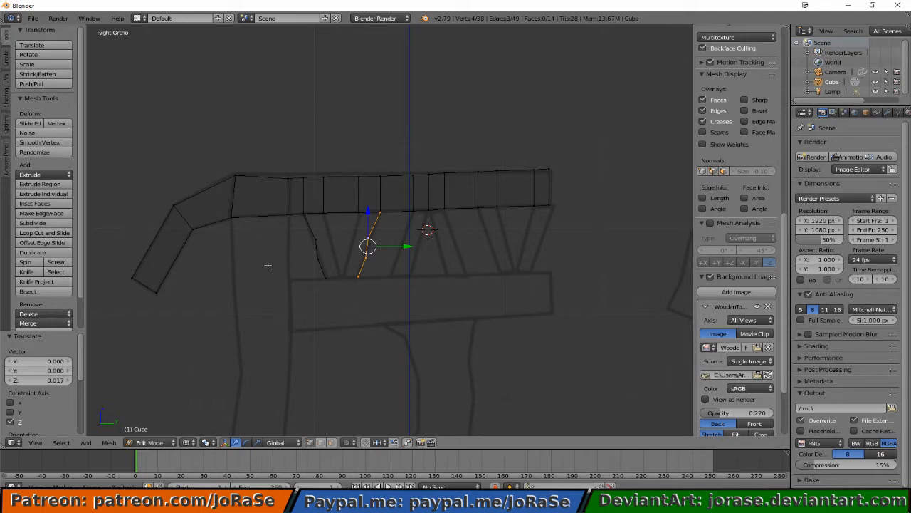
key("a")
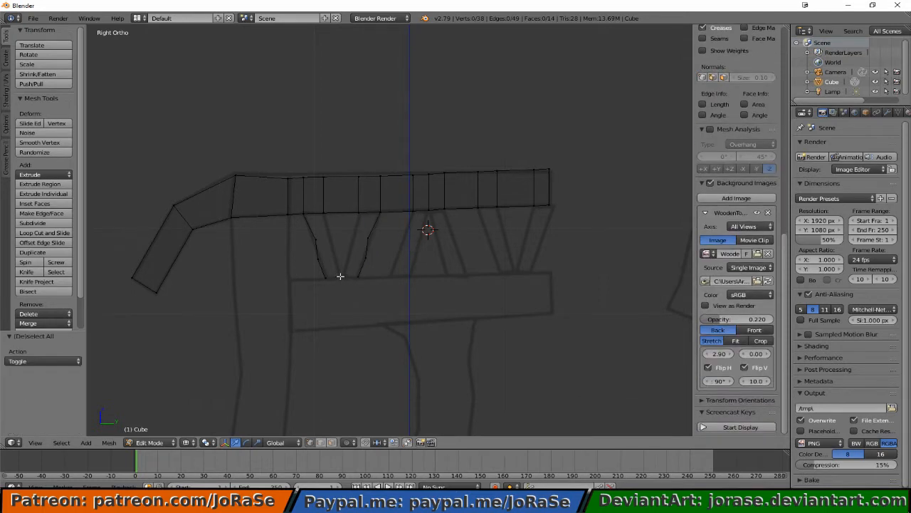
Add a vertex on the lower beam between the two strut lines and extrude it -0.177 in Y and 0.735 in Z to the top beam.
right_click(341, 276, "ctrl")
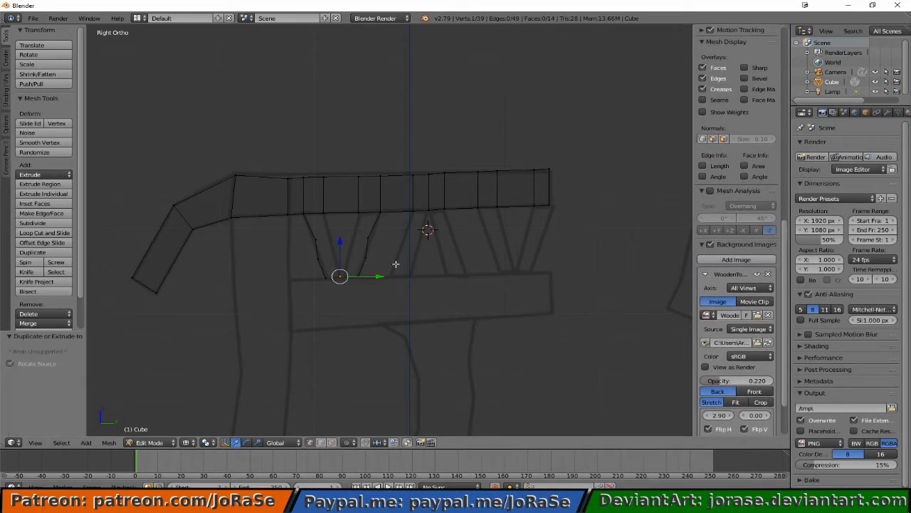
key("e")
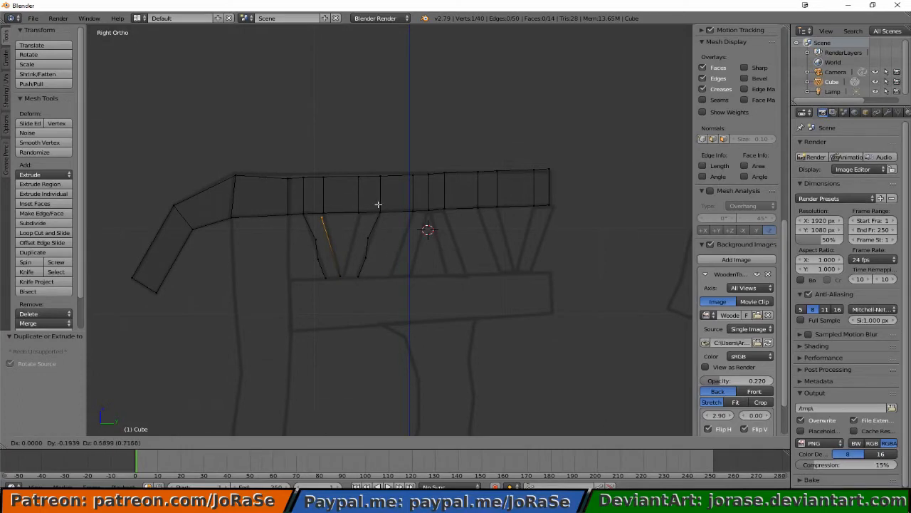
left_click(379, 201)
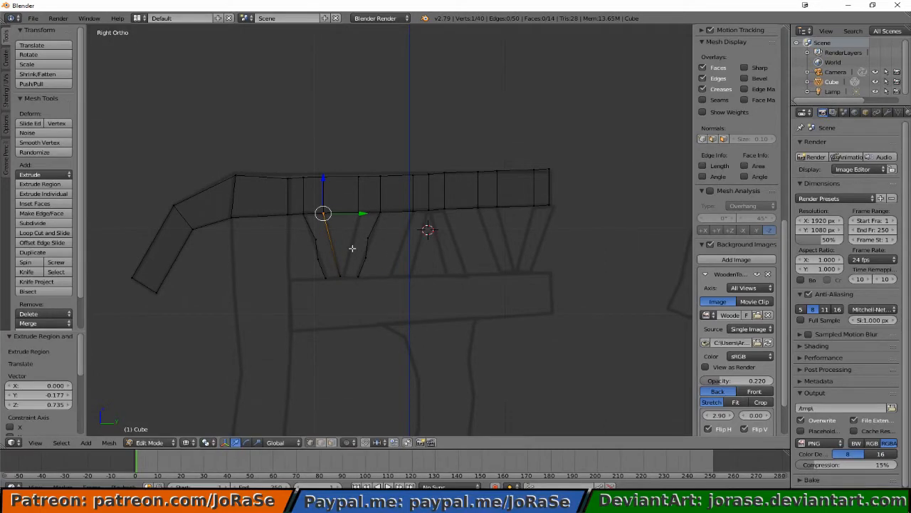
In front view, move the new inner strut edge -0.046 along X.
key("KP_1")
key("g")
key("x")
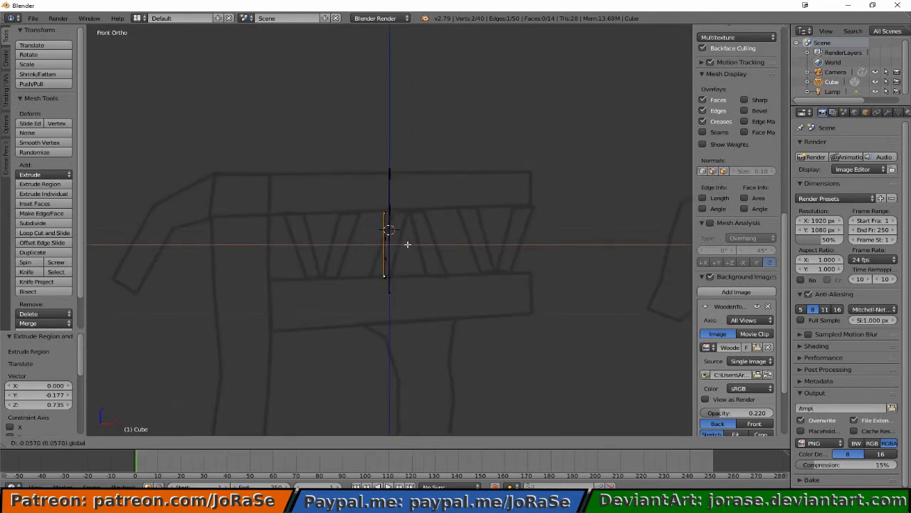
left_click(409, 244)
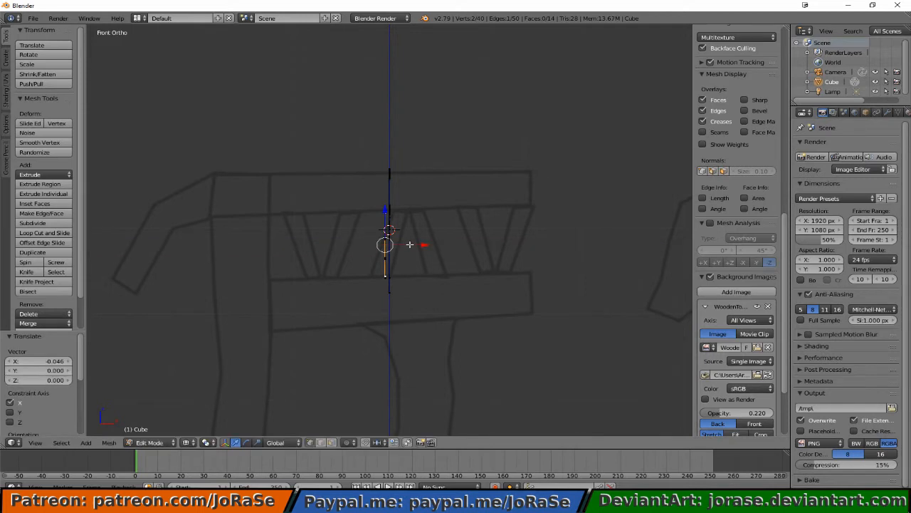
Back in right view, duplicate the inner strut edge in place and mirror the copy along global Y.
key("KP_3")
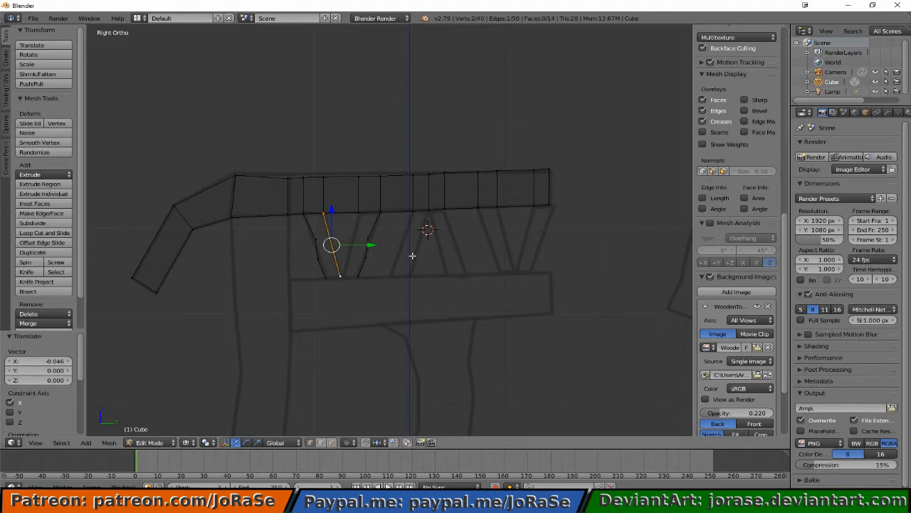
key("shift+d")
right_click(413, 255)
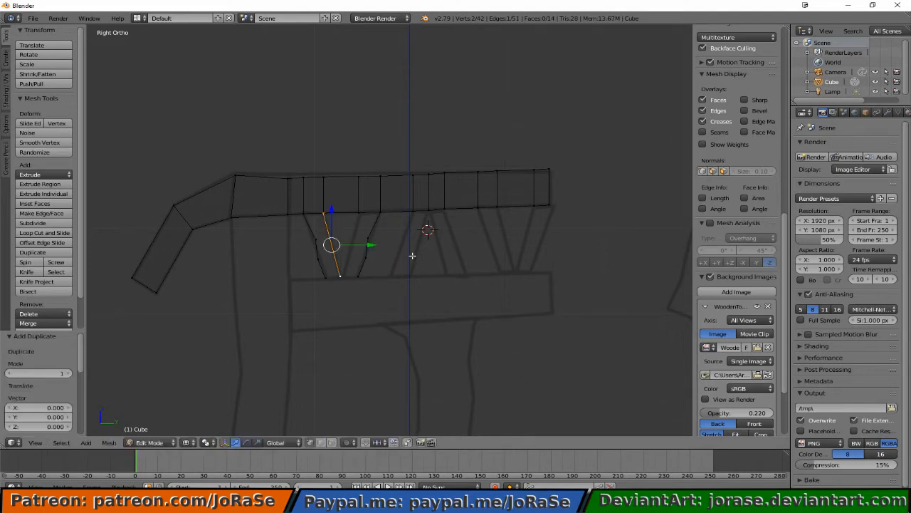
key("ctrl+m")
key("y")
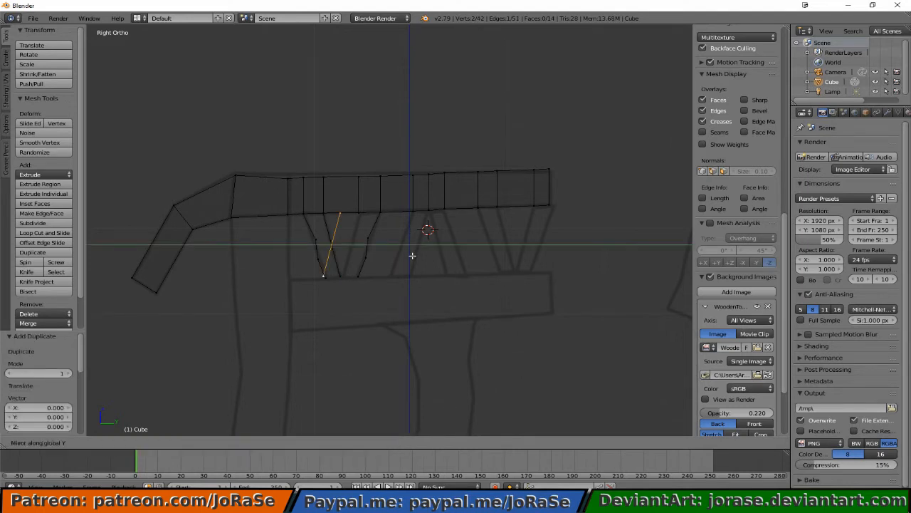
left_click(413, 255)
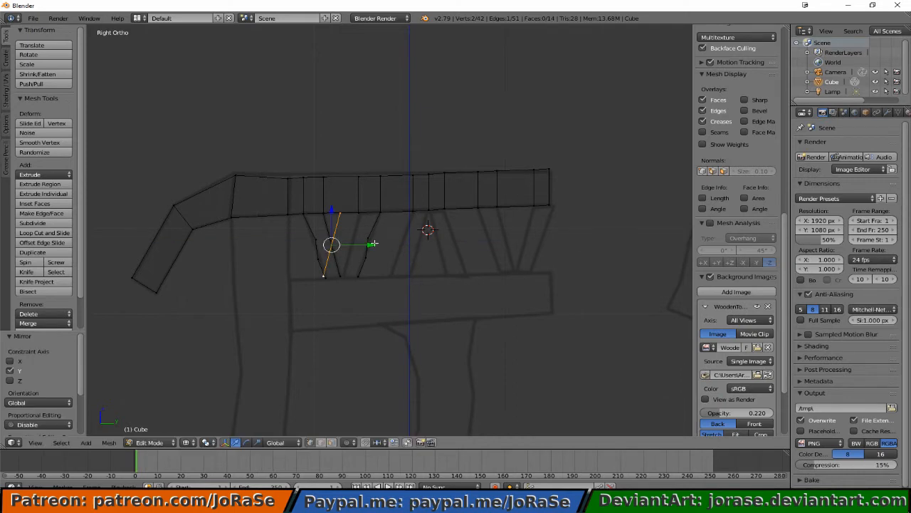
Move the mirrored inner edge 0.200 along Y, plus a further 0.011 in Y, to match the second strut.
key("g")
key("y")
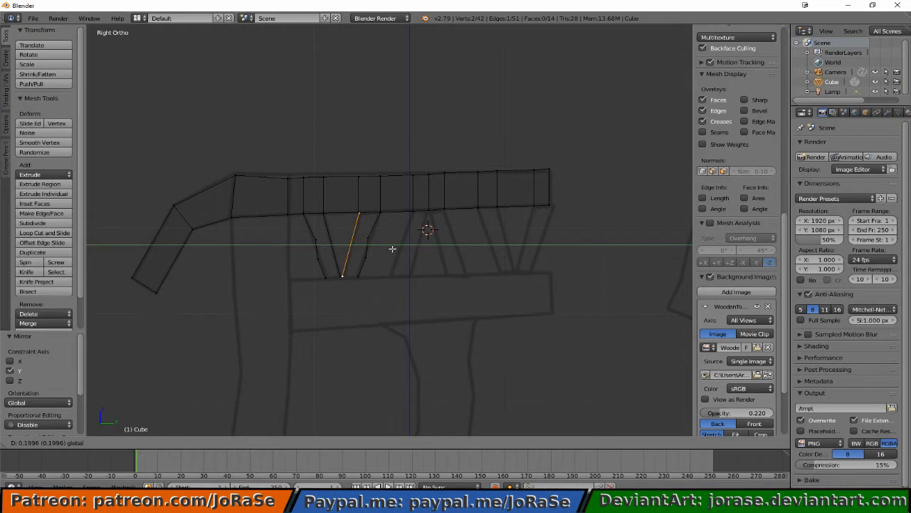
left_click(392, 248)
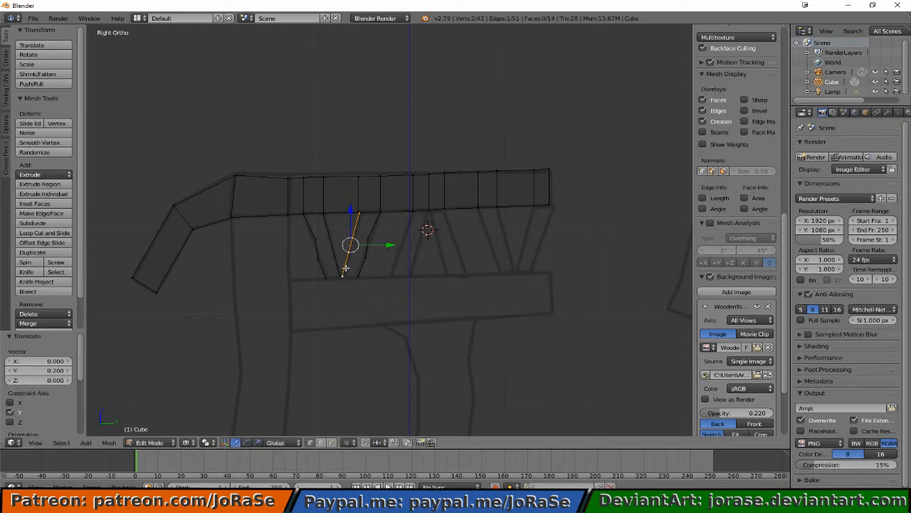
key("g")
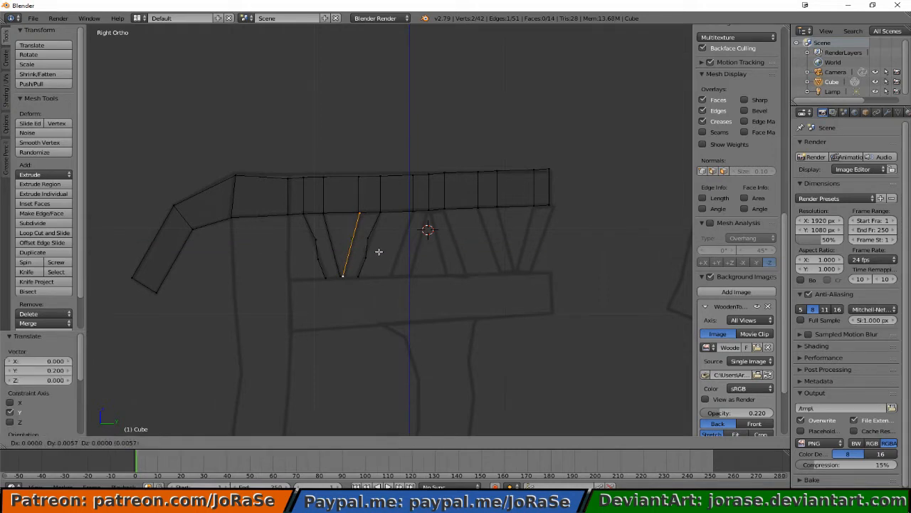
left_click(379, 251)
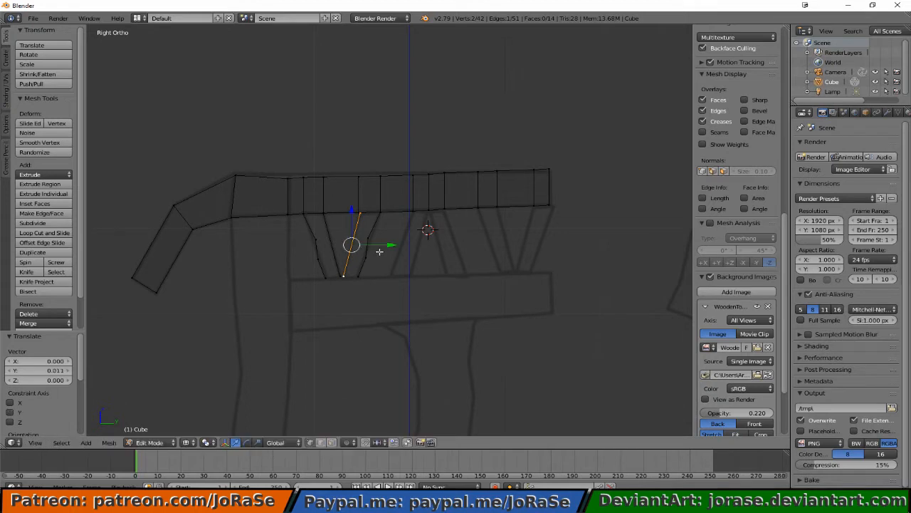
Select only the top vertex of the mirrored inner edge and nudge it slightly in the negative Y direction.
key("b")
middle_click_drag(311, 258, 381, 303)
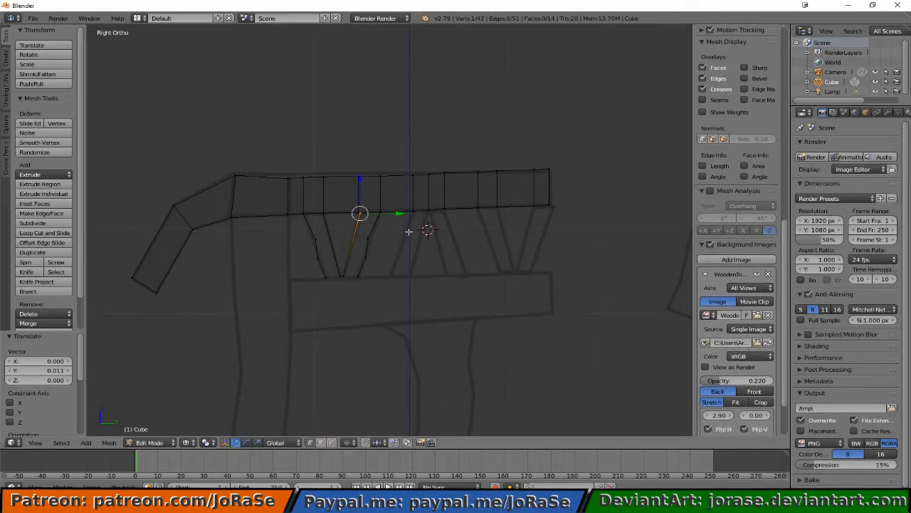
left_click_drag(397, 213, 395, 215)
Fill a face between the first strut's two top vertices and the beam's lower edge.
middle_click_drag(258, 263, 290, 232)
key("a")
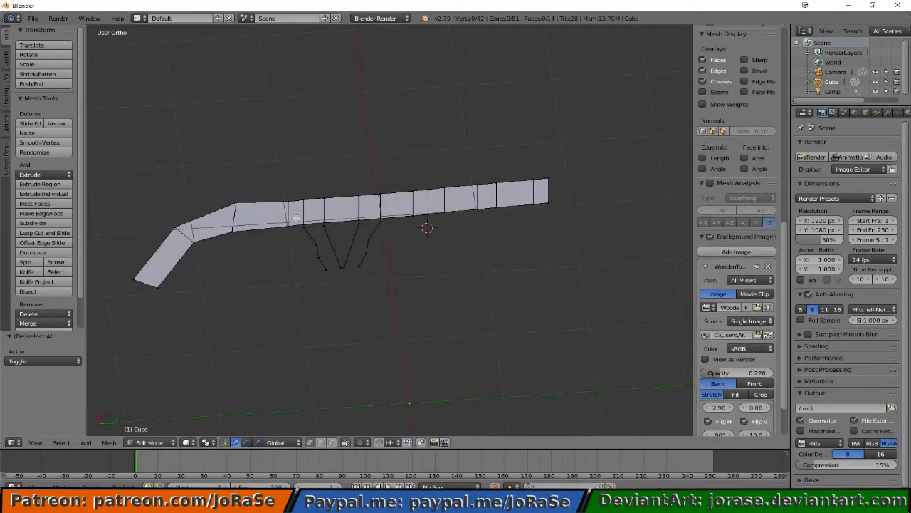
right_click(314, 225)
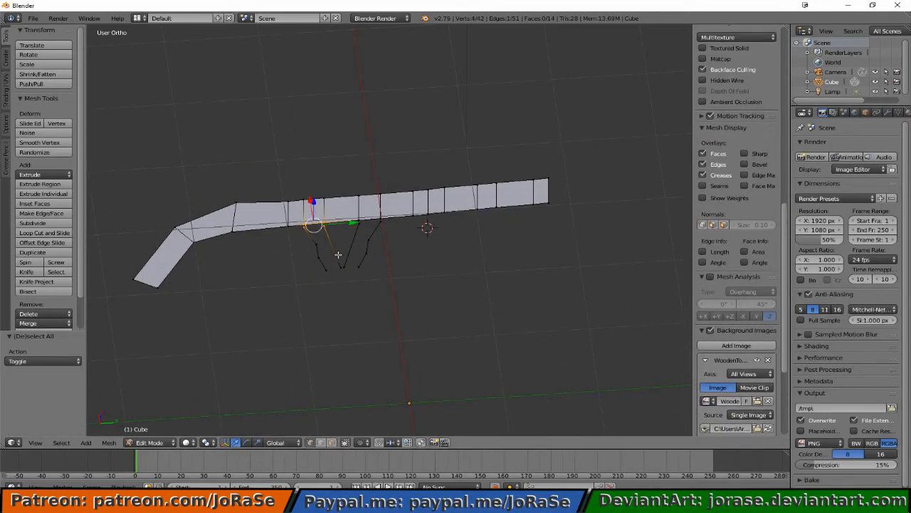
key("a")
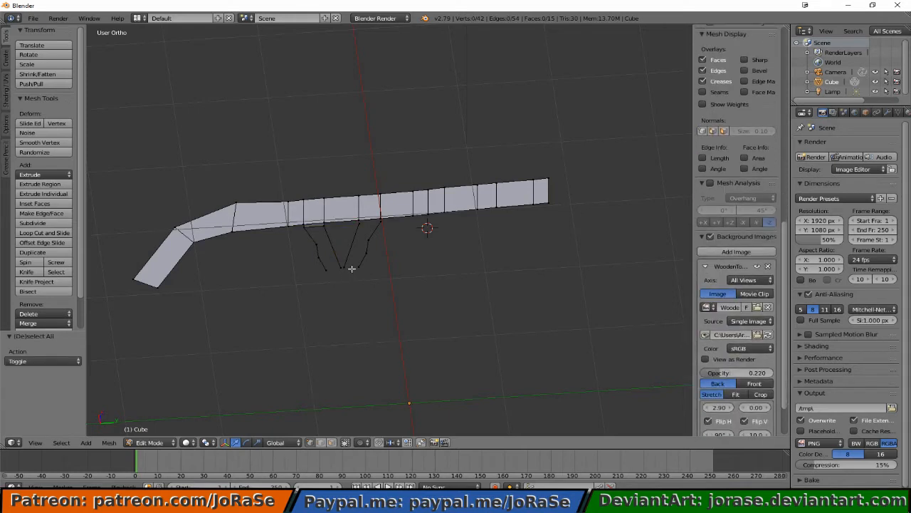
Fill a matching face between the second strut's top vertices and the beam's lower edge.
key("b")
left_click_drag(346, 216, 402, 228)
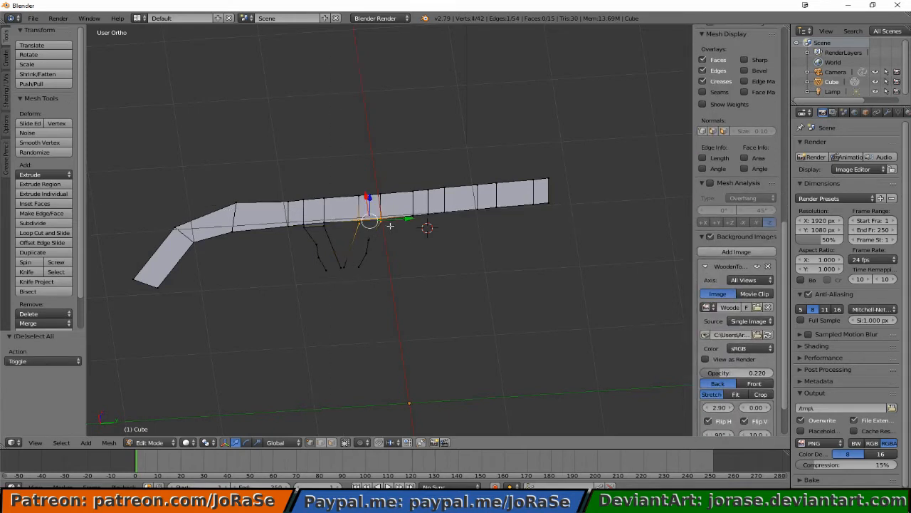
key("f")
key("a")
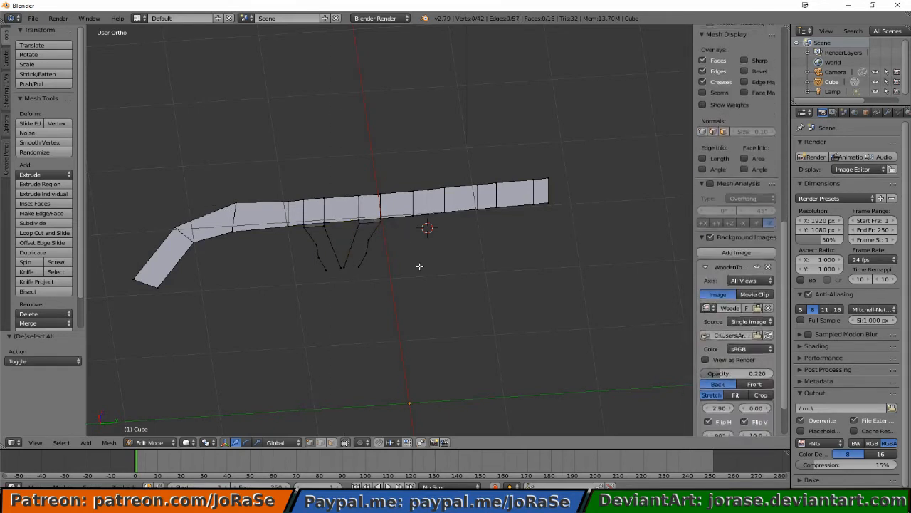
Select both inner strut edges, subdivide them with two cuts, and clear the selection.
key("b")
left_click_drag(297, 226, 350, 277)
key("b")
key("b")
left_click_drag(355, 221, 363, 228)
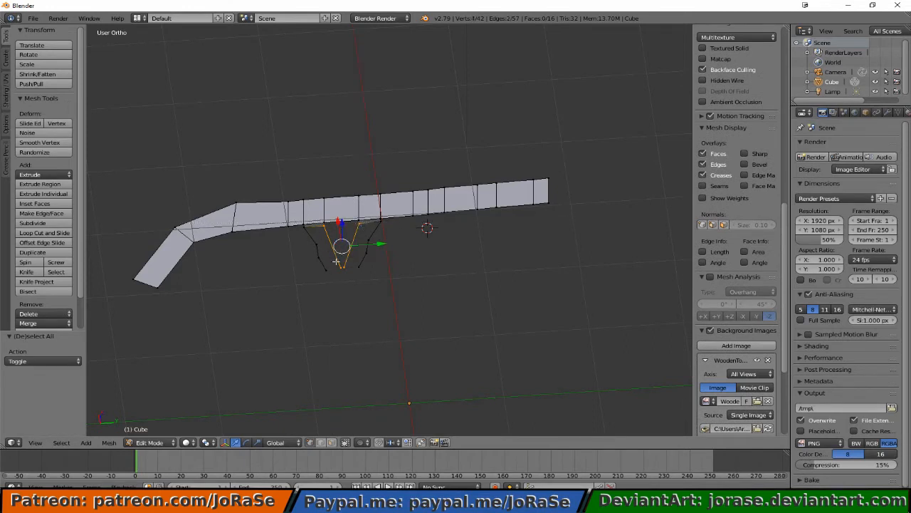
left_click(43, 223)
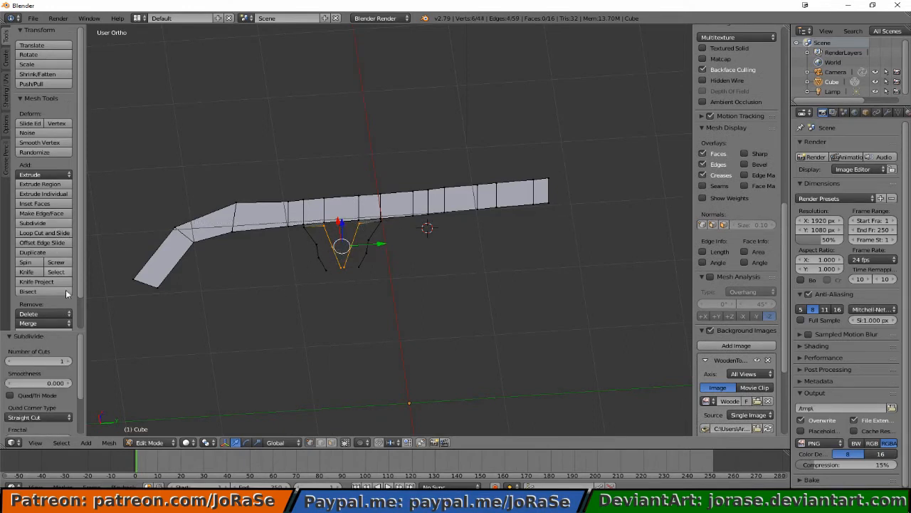
left_click(77, 361)
key("a")
Fill the three sections of the first strut with faces between its outer and inner lines.
scroll(299, 285, "up", 2)
key("b")
left_click_drag(225, 222, 291, 261)
key("f")
key("a")
key("b")
left_click_drag(254, 238, 310, 315)
key("f")
key("a")
key("b")
key("f")
key("a")
Fill the lowest section of the second strut with a face and flip its normals.
key("b")
left_click_drag(309, 260, 351, 315)
key("f")
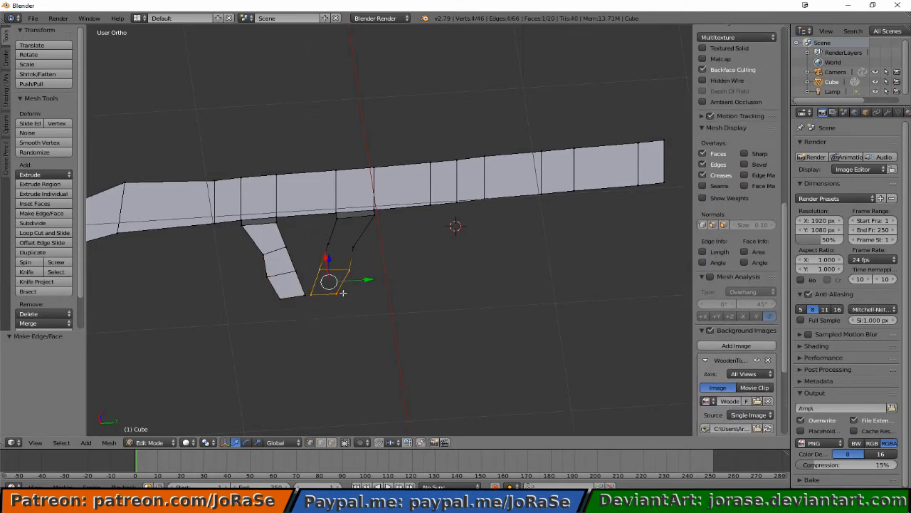
key("w")
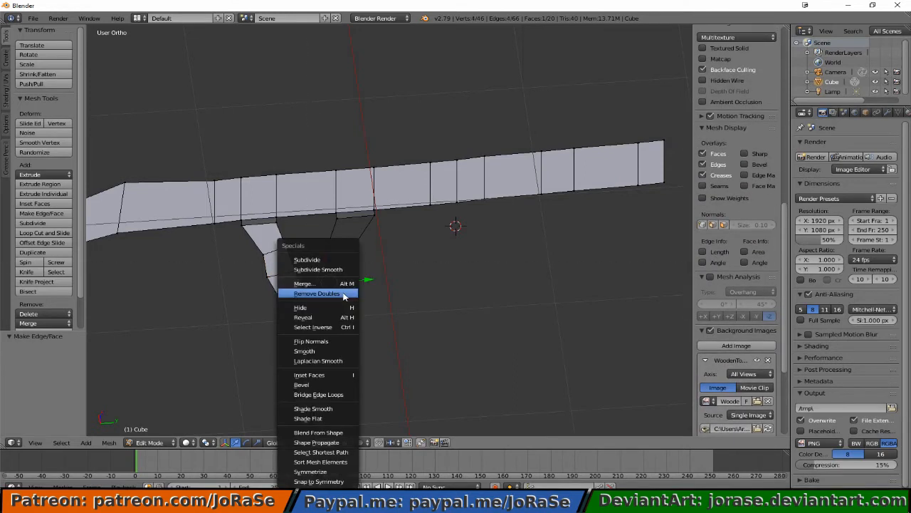
left_click(338, 343)
key("a")
Fill the middle and upper sections of the second strut with faces between its inner and outer lines.
key("b")
left_click_drag(316, 236, 361, 276)
key("f")
key("a")
key("b")
left_click_drag(326, 212, 378, 255)
key("f")
key("a")
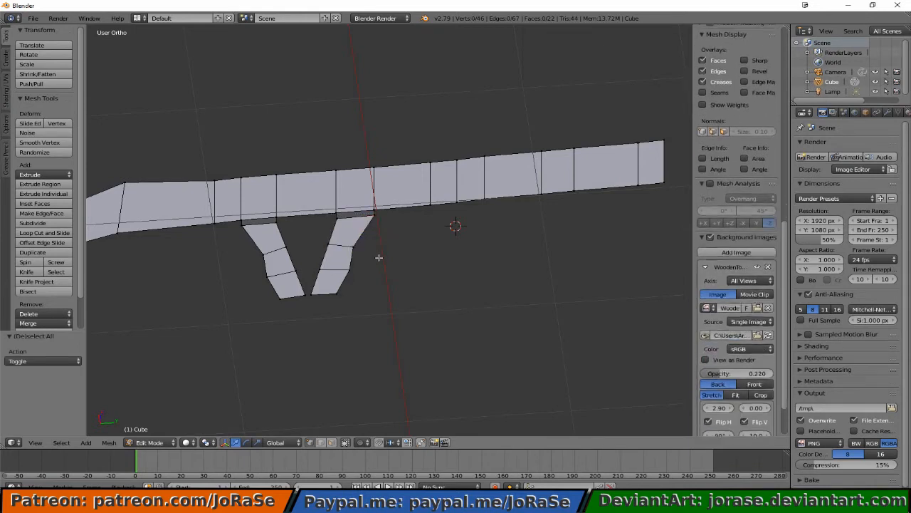
In the right view, raise the second strut's inner top vertex by about 0.010 to meet the beam's lower edge.
middle_click_drag(306, 258, 319, 308)
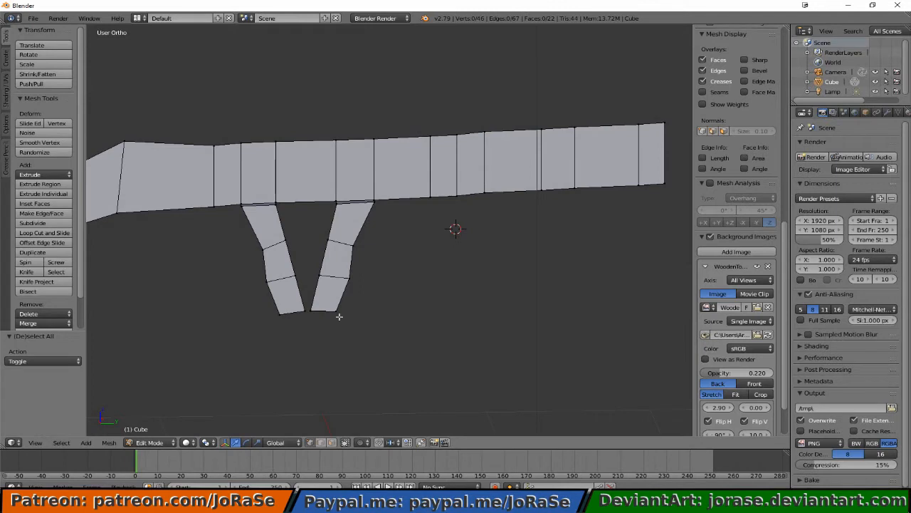
key("KP_3")
key("z")
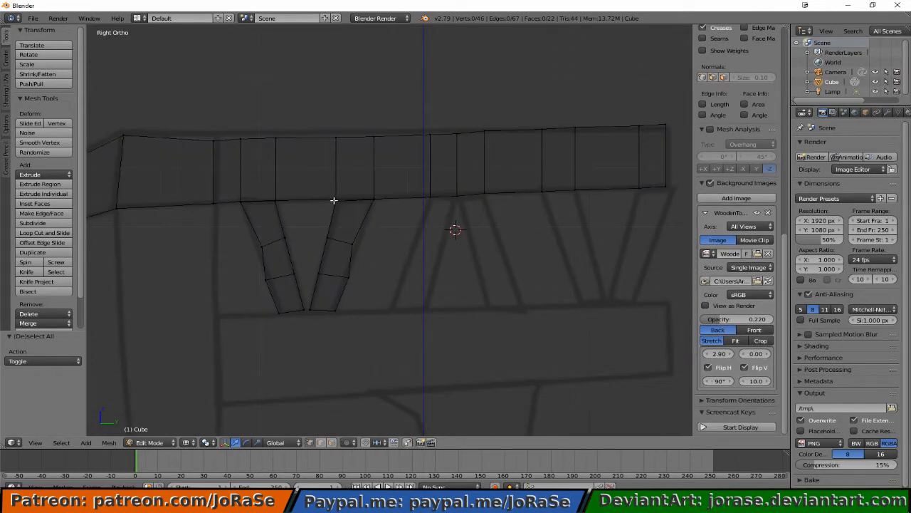
key("b")
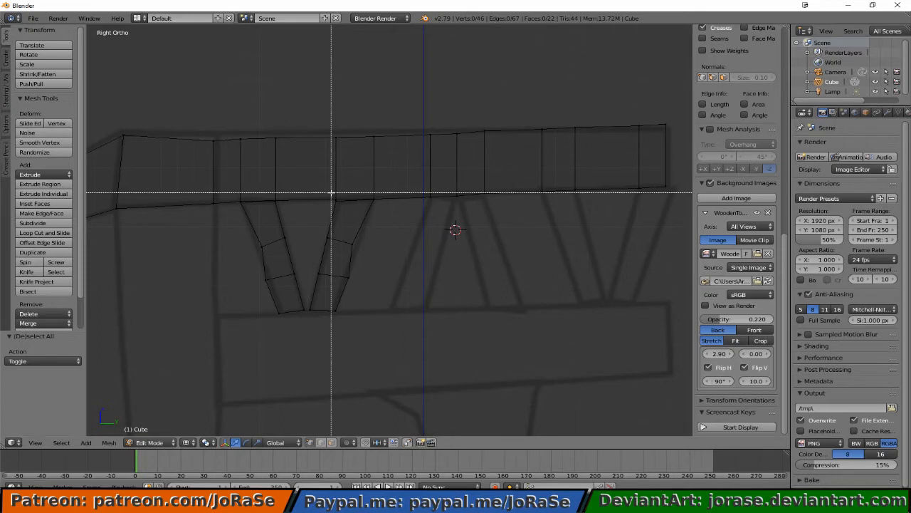
right_click(340, 206)
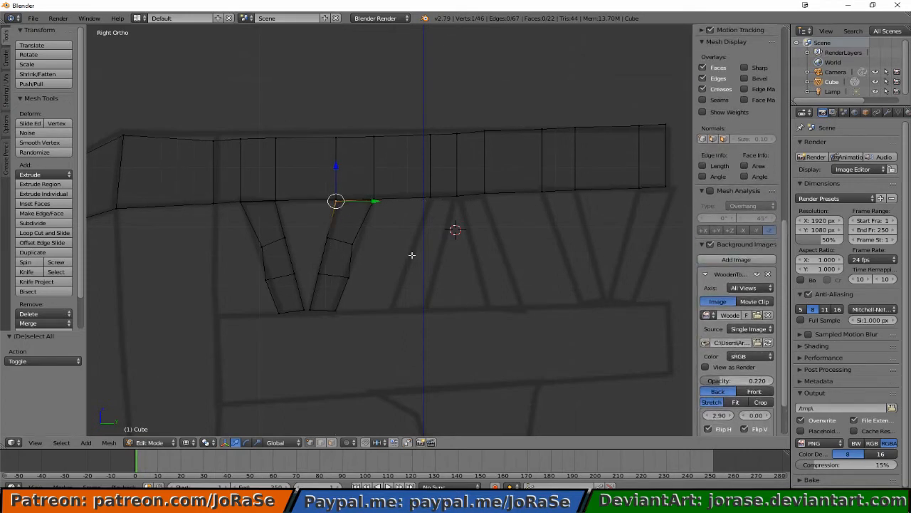
key("g")
left_click(411, 254)
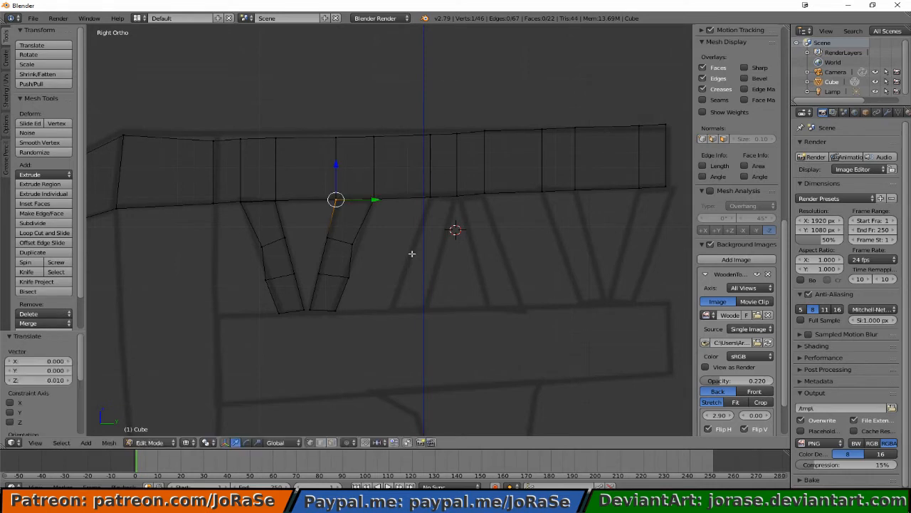
key("a")
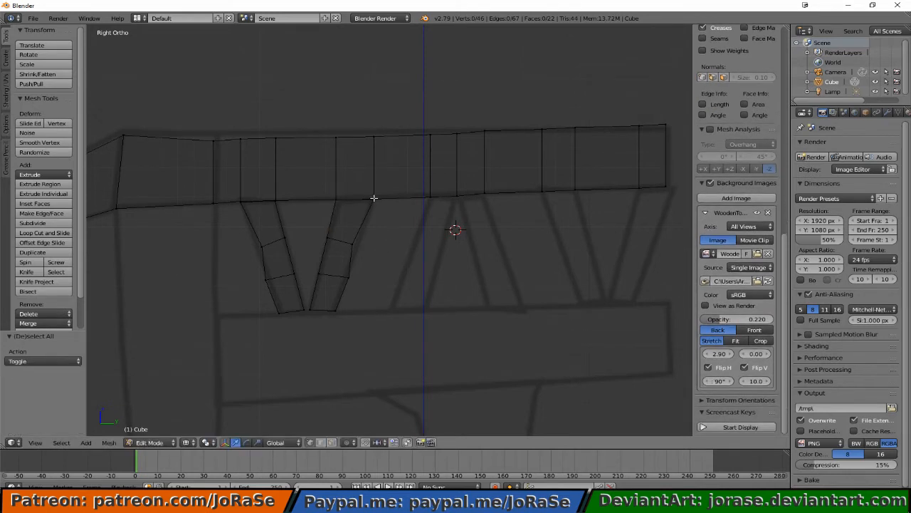
Raise the second strut's outer top vertex by about 0.003 onto the beam's lower edge.
scroll(371, 206, "up", 1)
scroll(371, 206, "up", 2)
key("b")
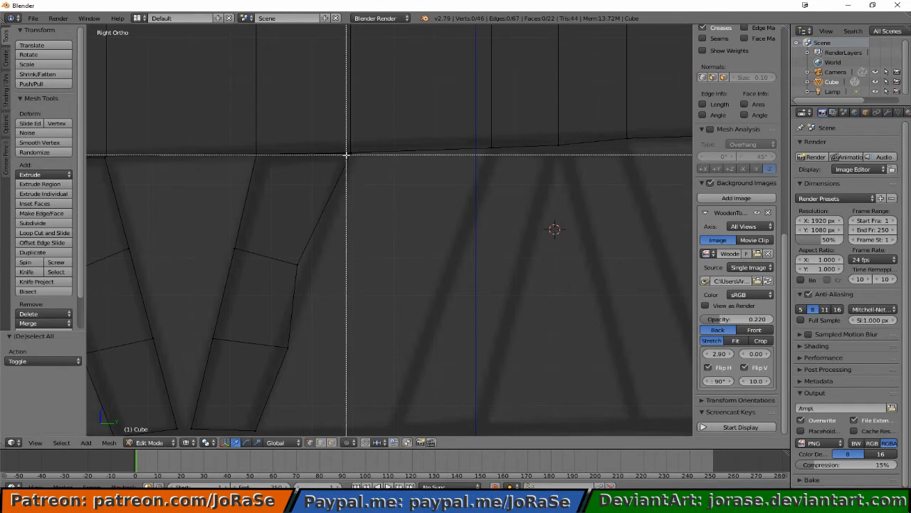
left_click_drag(345, 153, 362, 168)
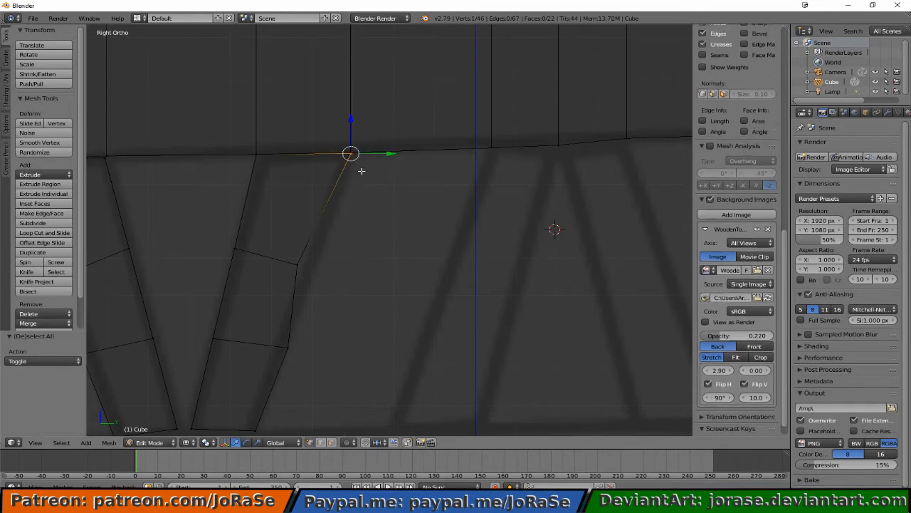
key("g")
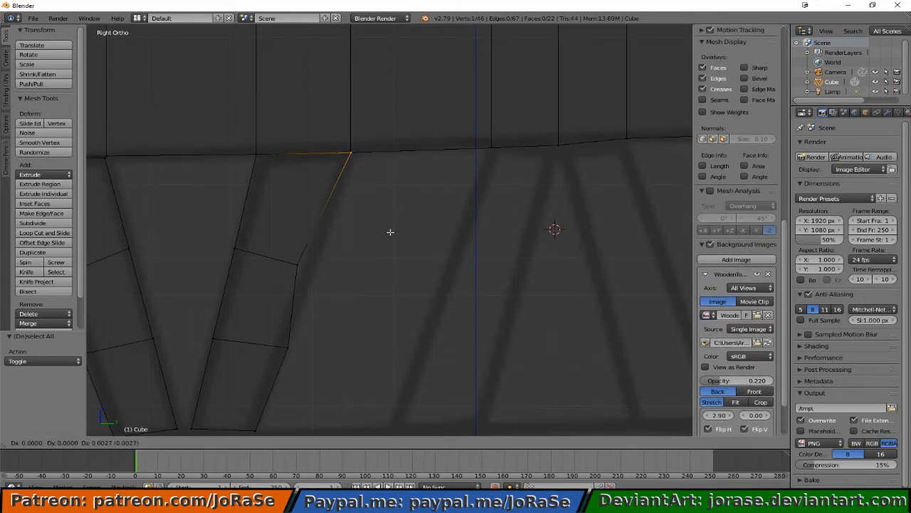
left_click(390, 231)
key("a")
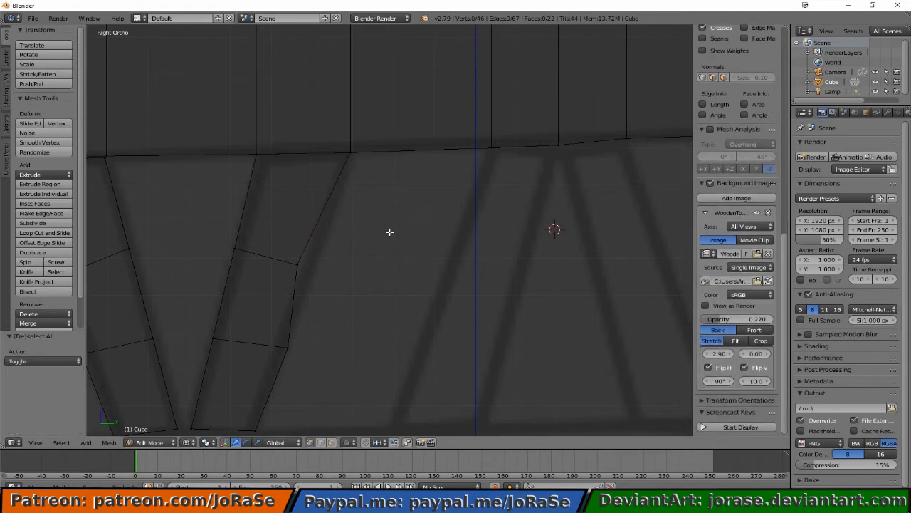
Move the first strut's two top vertices together about 0.004 up and 0.001 along Y against the beam.
middle_click_drag(264, 262, 575, 271, "shift")
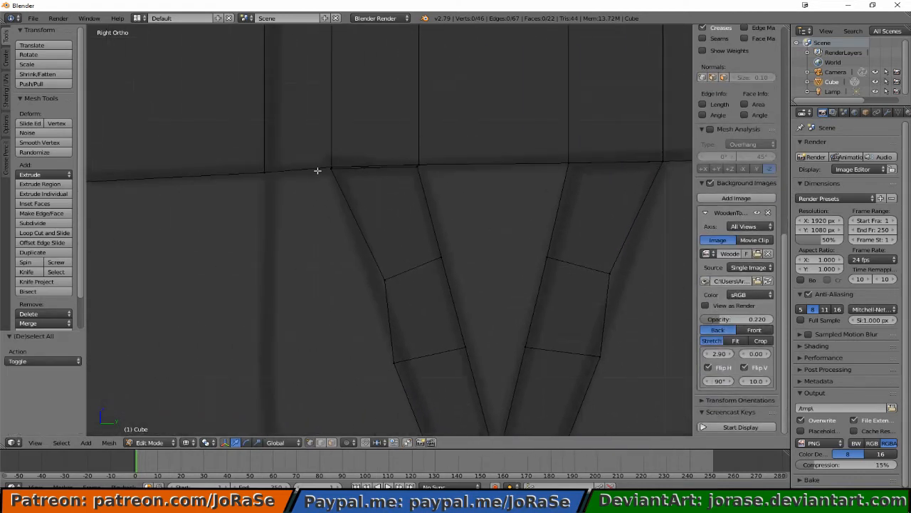
key("b")
left_click_drag(313, 168, 337, 182)
key("b")
left_click_drag(415, 168, 427, 182)
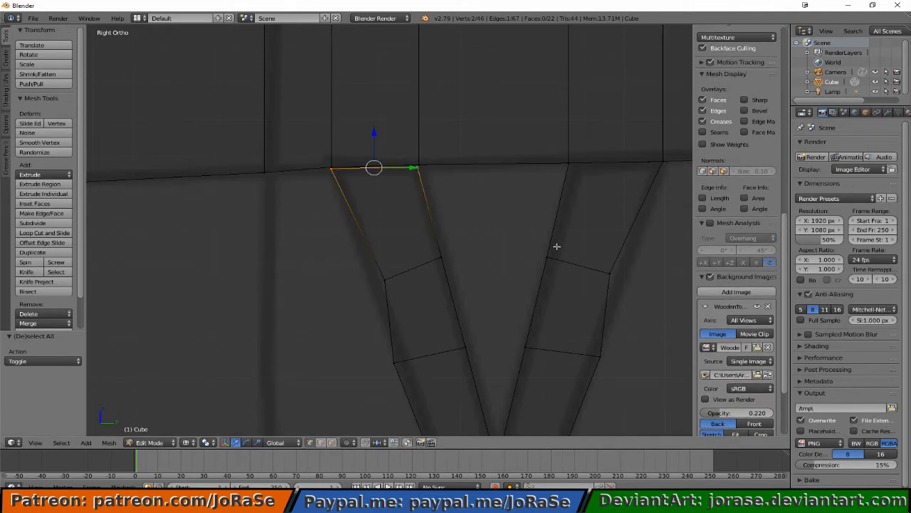
key("g")
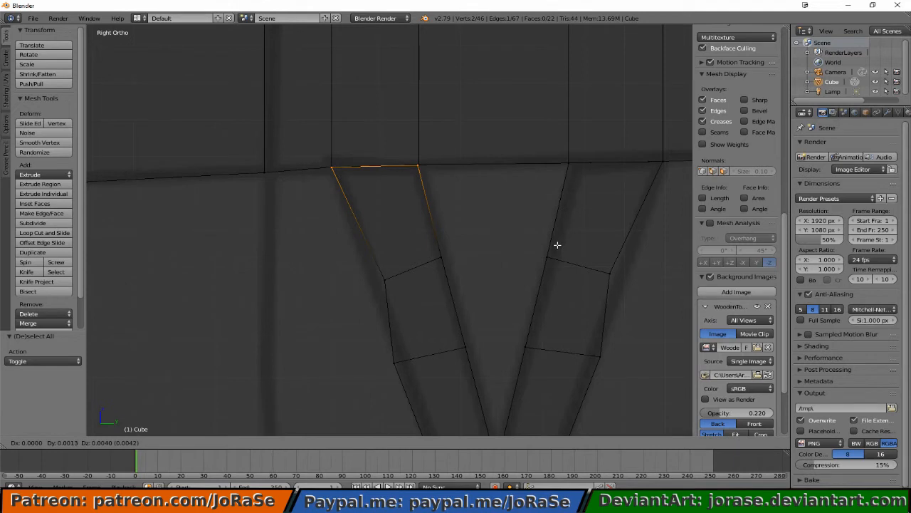
left_click(557, 245)
Nudge only the first strut's inner top vertex about 0.003 along Y and 0.001 up onto the beam's corner.
key("b")
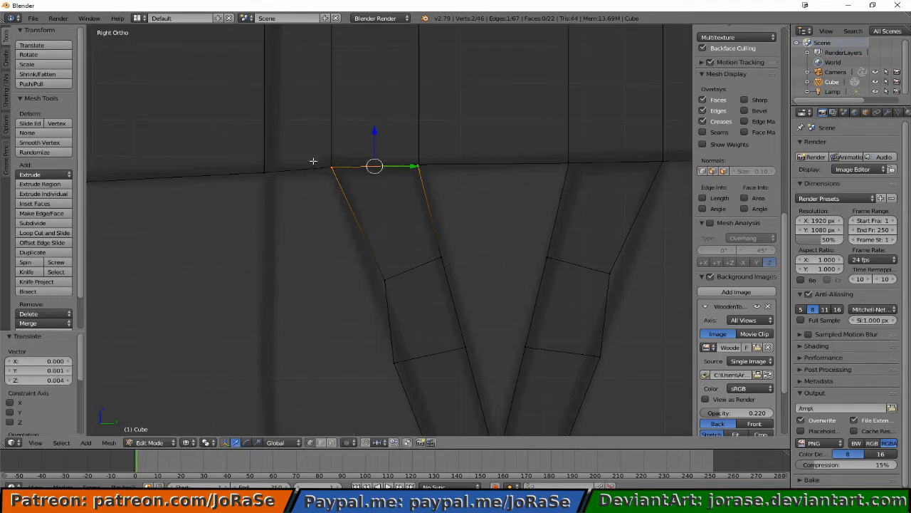
middle_click_drag(313, 160, 347, 190)
key("g")
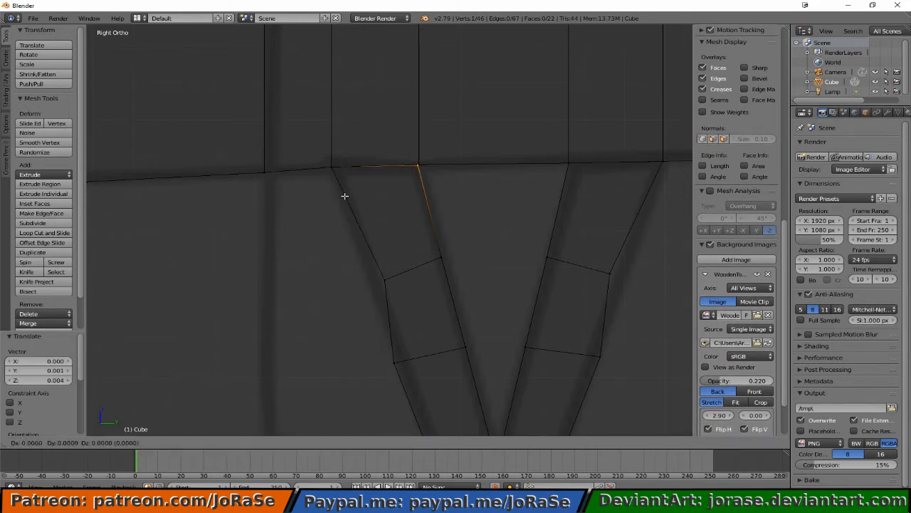
left_click(345, 195)
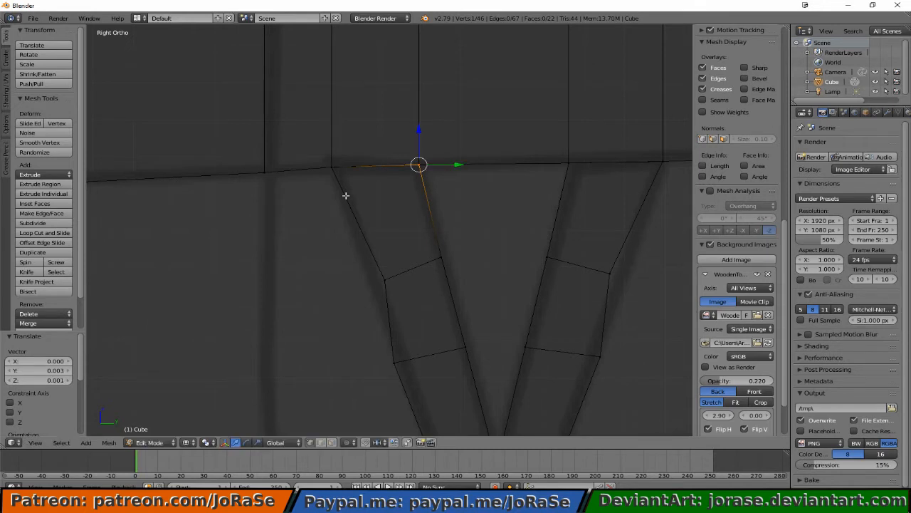
key("a")
Trace the third strut's outer line as one edge from the lower beam to the top beam, lowering its top vertex about 0.008.
key("z")
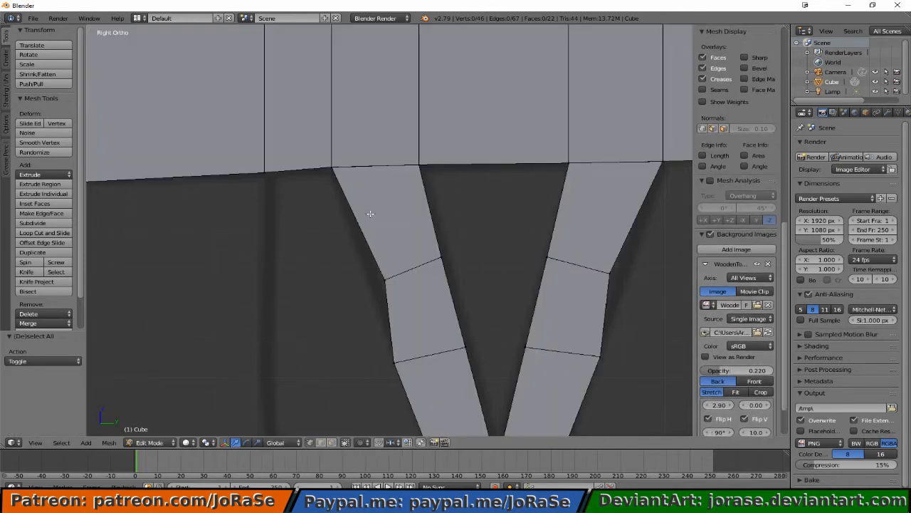
scroll(369, 206, "down", 5)
middle_click_drag(374, 208, 340, 228)
key("z")
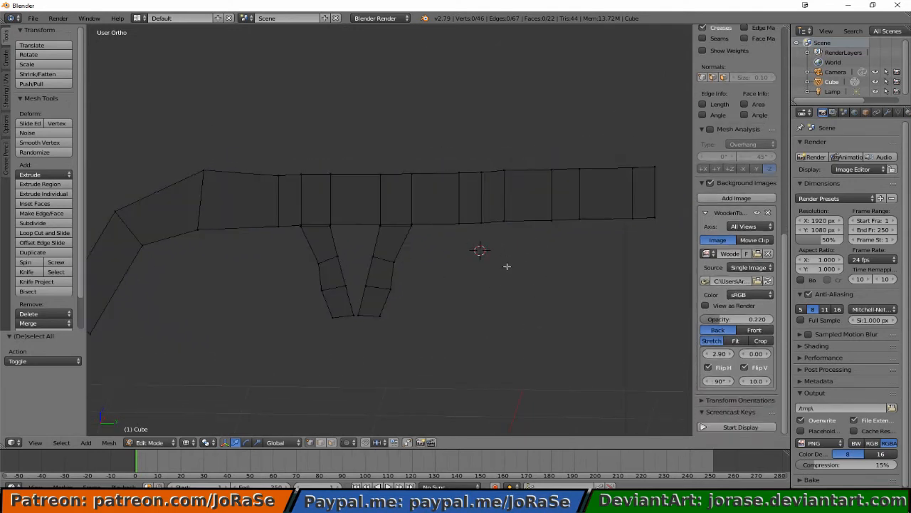
key("KP_3")
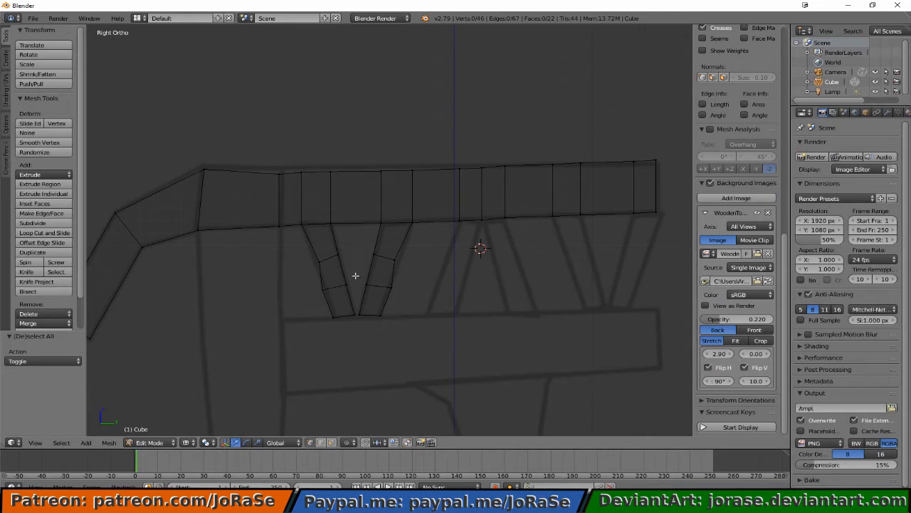
left_click(426, 314, "ctrl")
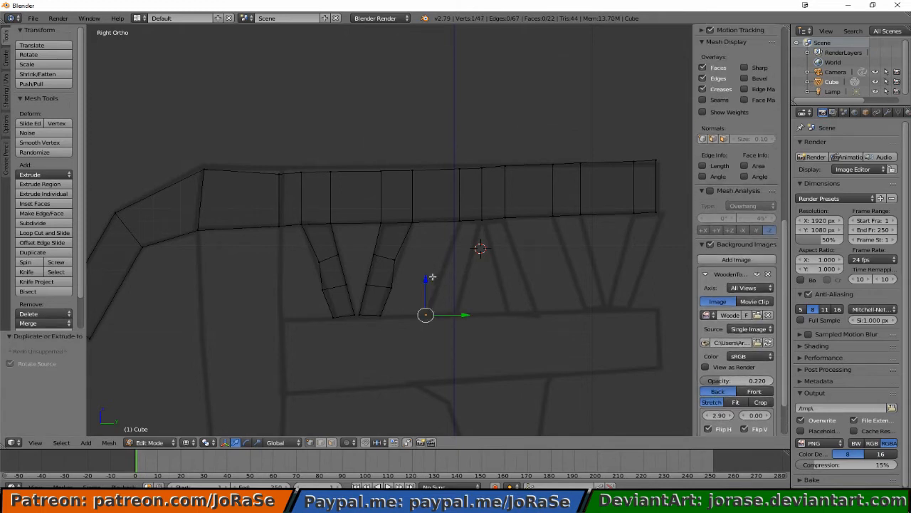
left_click(459, 220, "ctrl")
key("g")
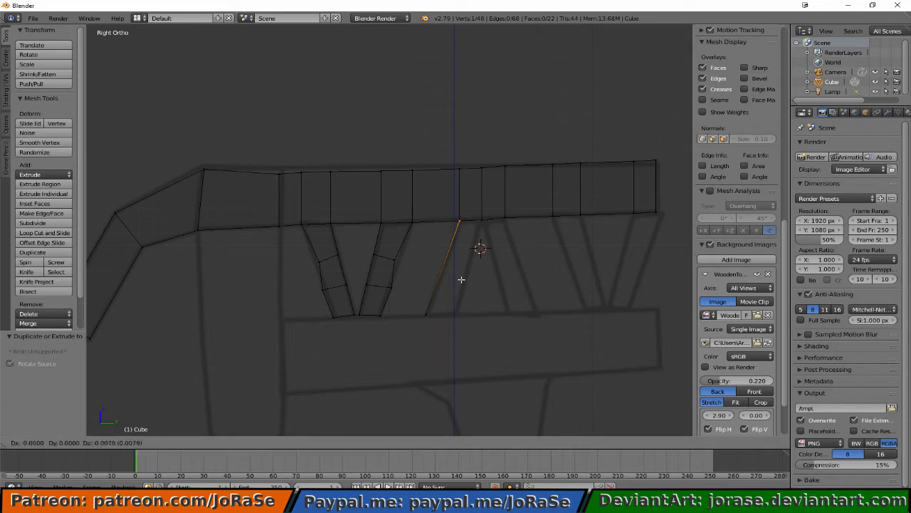
left_click(461, 279)
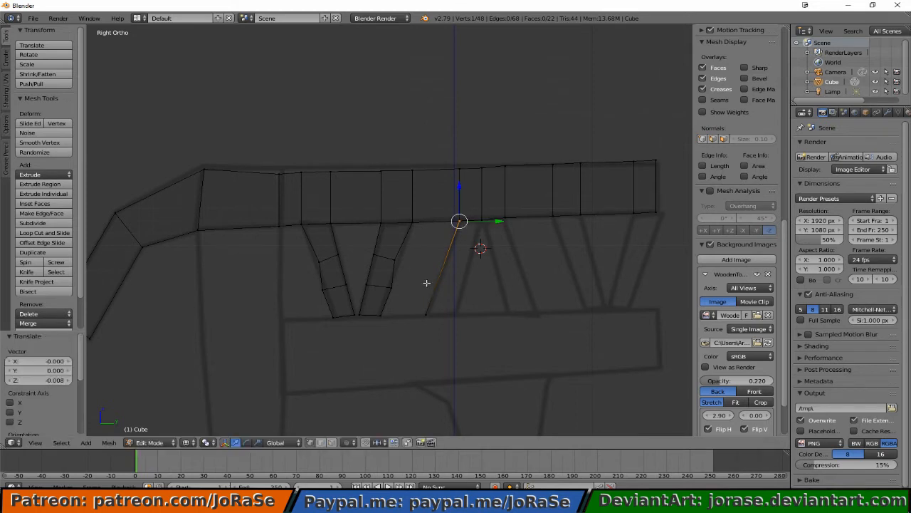
Select both ends of the third strut's edge and move it about -0.044 along X in the front view.
right_click(428, 283, "shift")
key("KP_1")
key("g")
key("x")
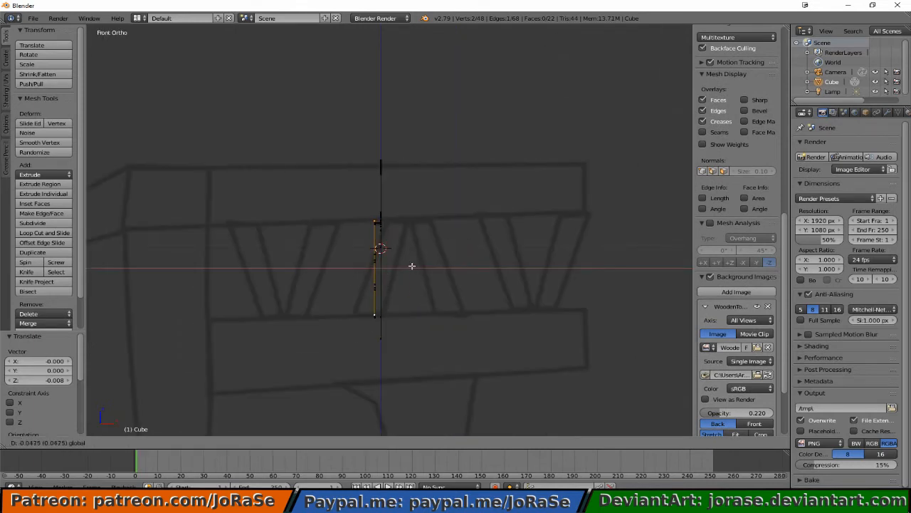
left_click(412, 267)
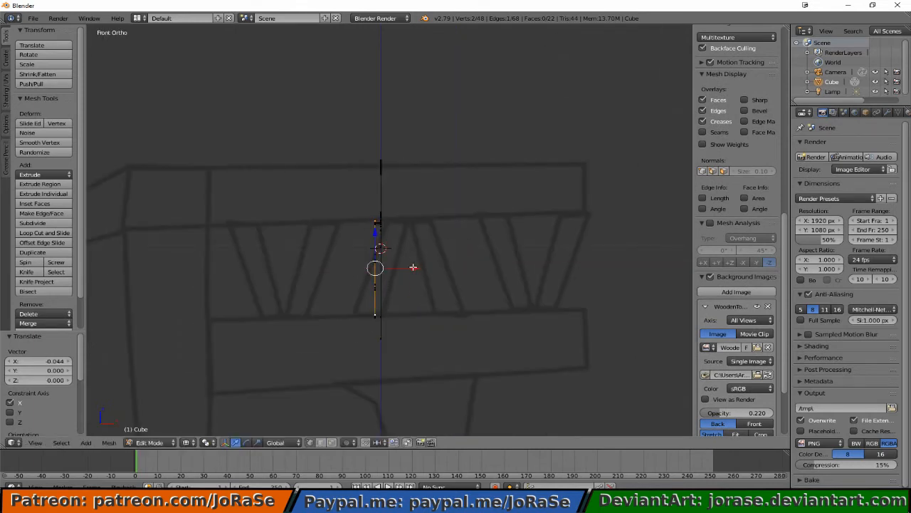
Subdivide the third strut's edge with two cuts.
key("KP_3")
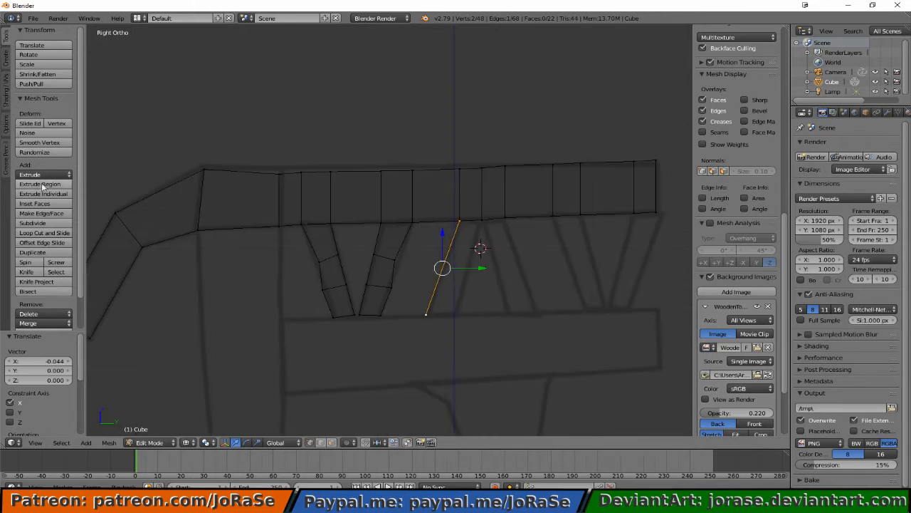
left_click(45, 223)
left_click(69, 361)
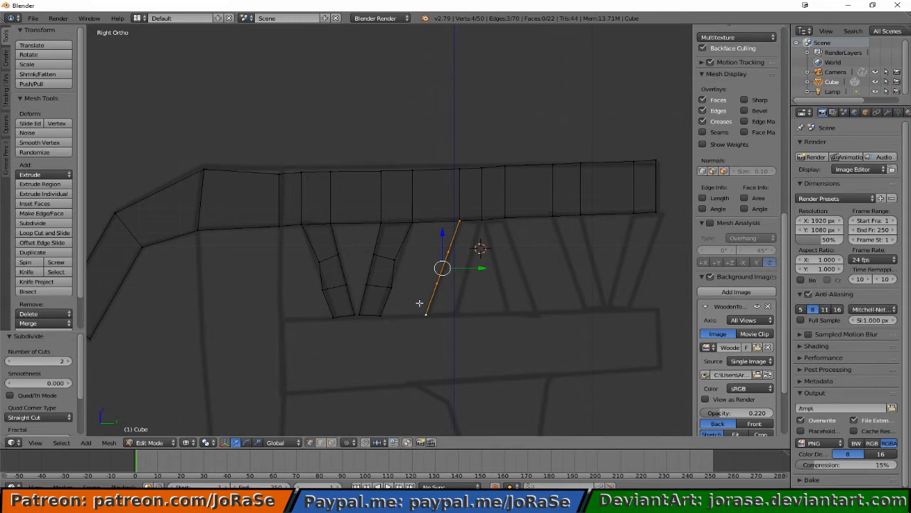
Shift the third strut line's two middle vertices about -0.040 along Y and raise them about 0.055 along Z.
key("b")
middle_click_drag(410, 300, 445, 331)
key("b")
middle_click_drag(452, 217, 469, 232)
key("g")
key("y")
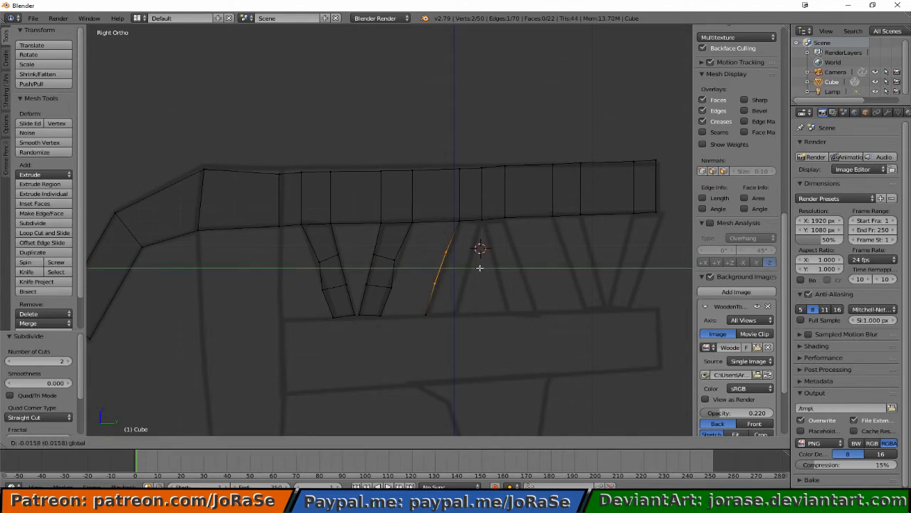
left_click(477, 267)
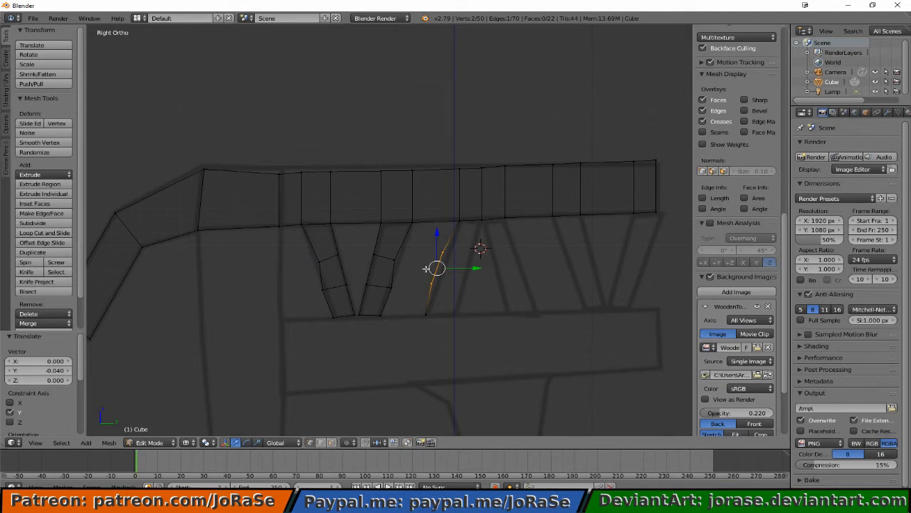
mouse_move(435, 242)
left_mouse_down()
mouse_move(433, 229)
mouse_move(437, 238)
left_mouse_up()
Move the third strut line's lower middle vertex in the positive Y direction to bend the line, and clear the selection.
right_click(454, 253, "shift")
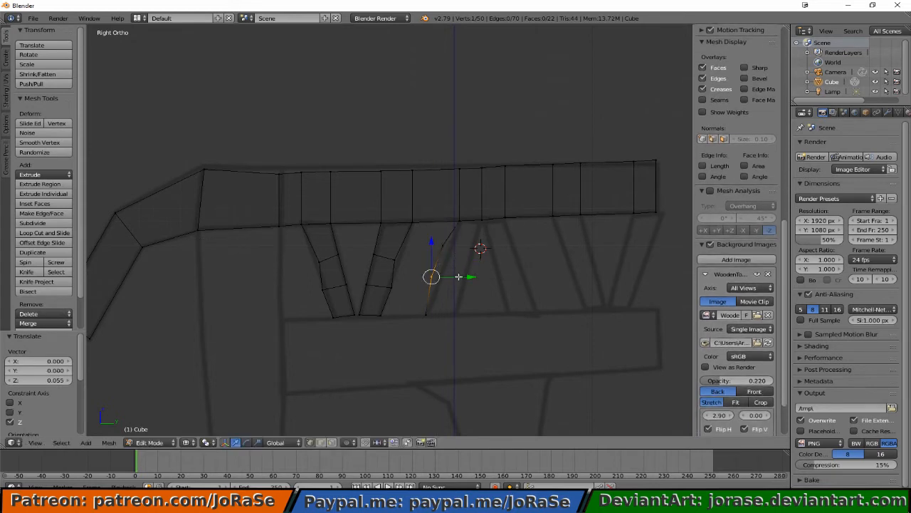
left_click_drag(459, 276, 474, 280)
key("a")
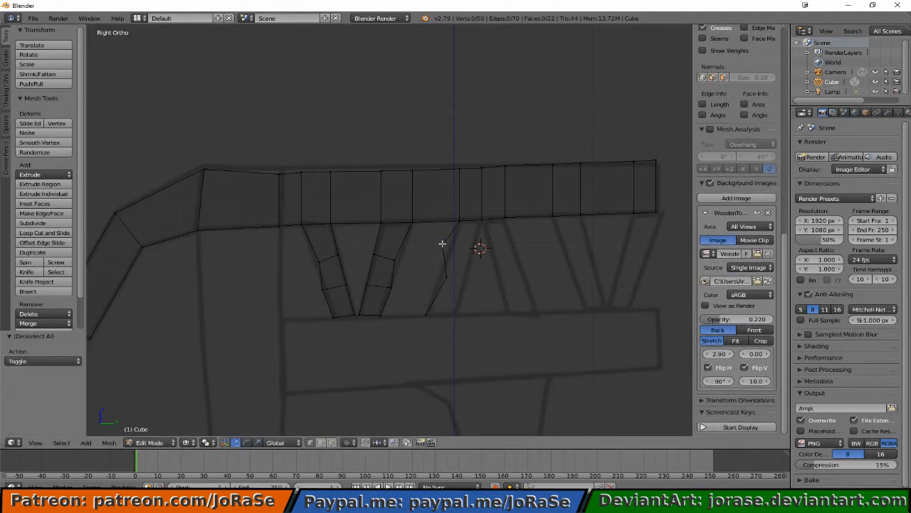
Duplicate the third strut's bent line in place and mirror the copy along the Y axis.
right_click(442, 260, "alt")
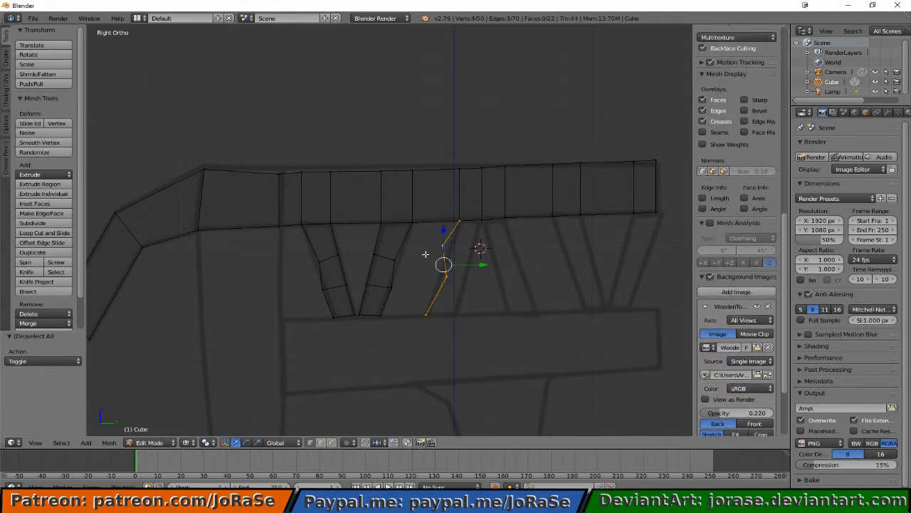
key("shift+d")
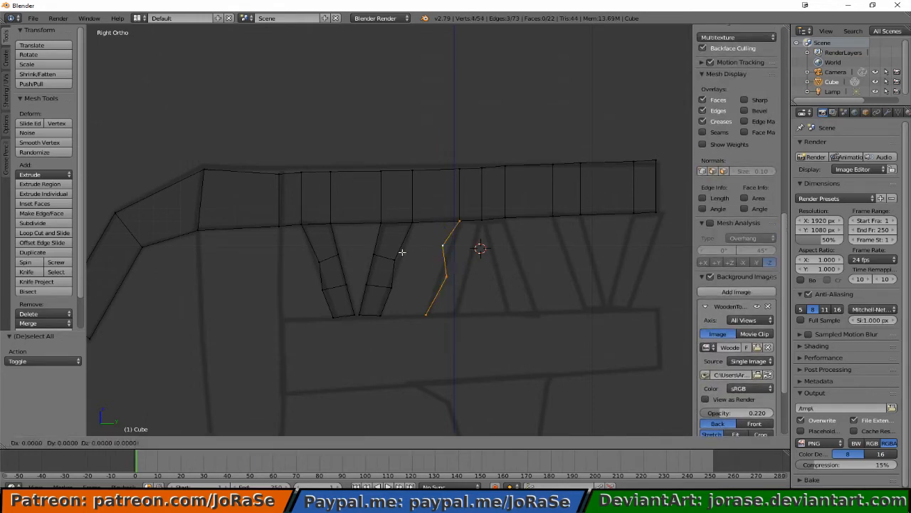
right_click(402, 252)
key("ctrl+m")
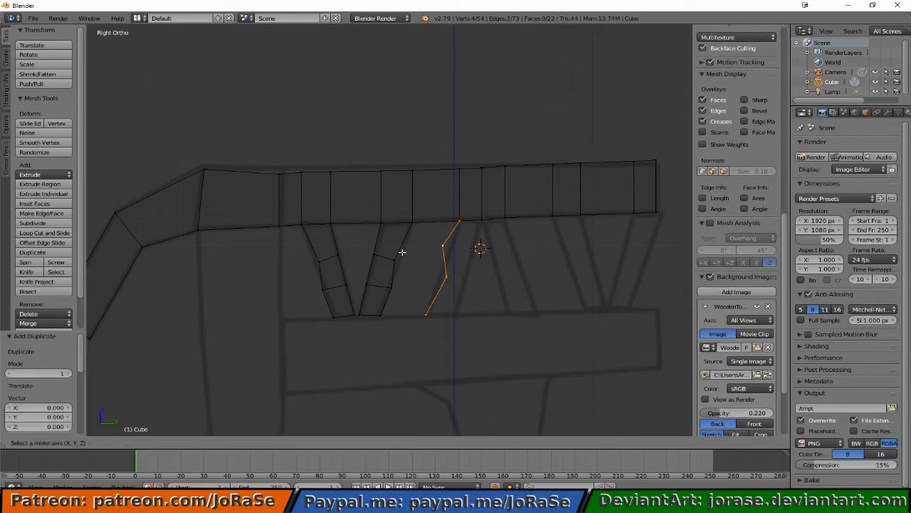
key("y")
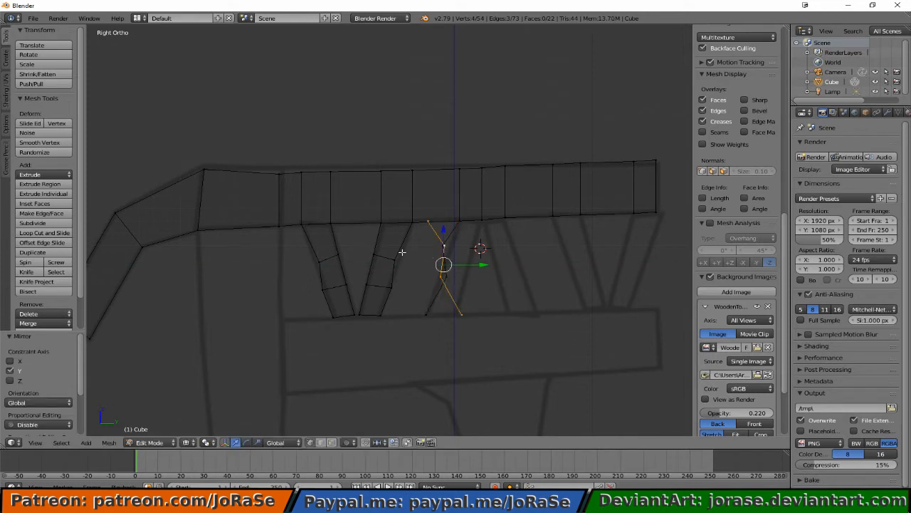
Move the mirrored line about 0.558 along Y and raise it about 0.028 along Z to form the fourth strut's outer line.
left_click_drag(489, 265, 563, 274)
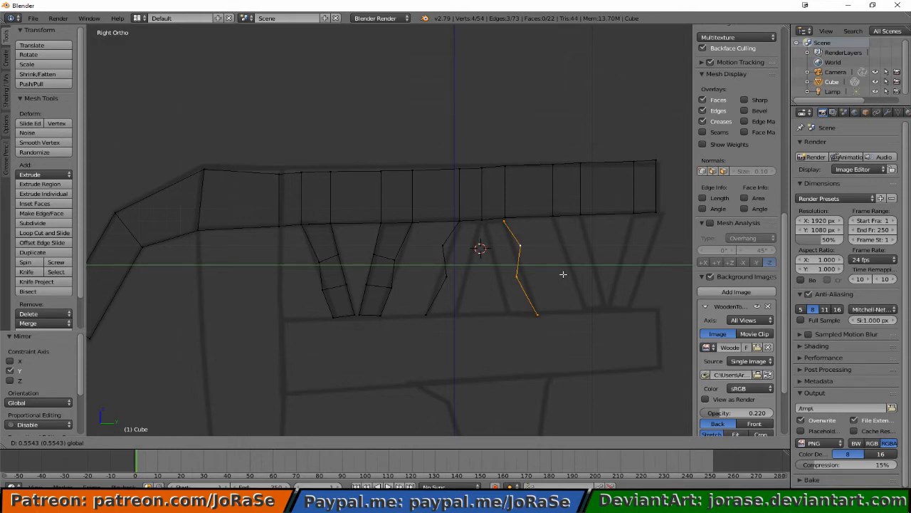
left_click(562, 274)
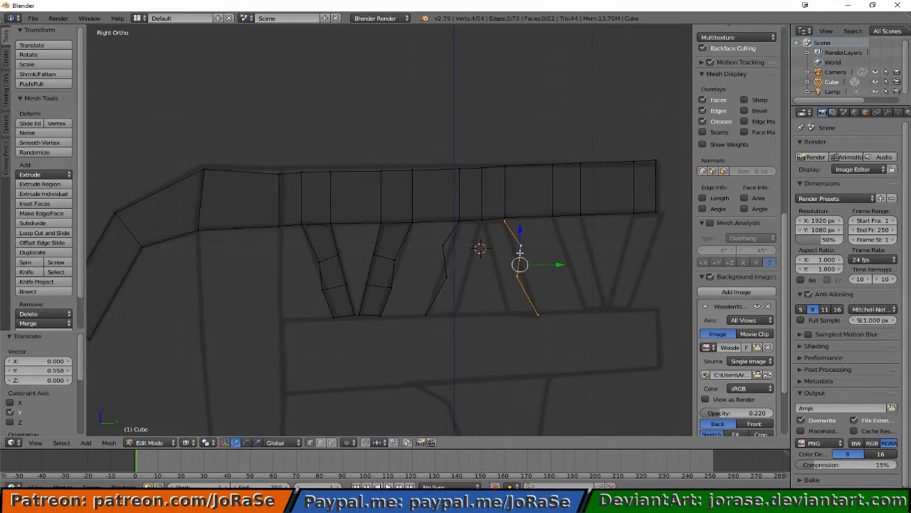
left_click_drag(520, 252, 520, 248)
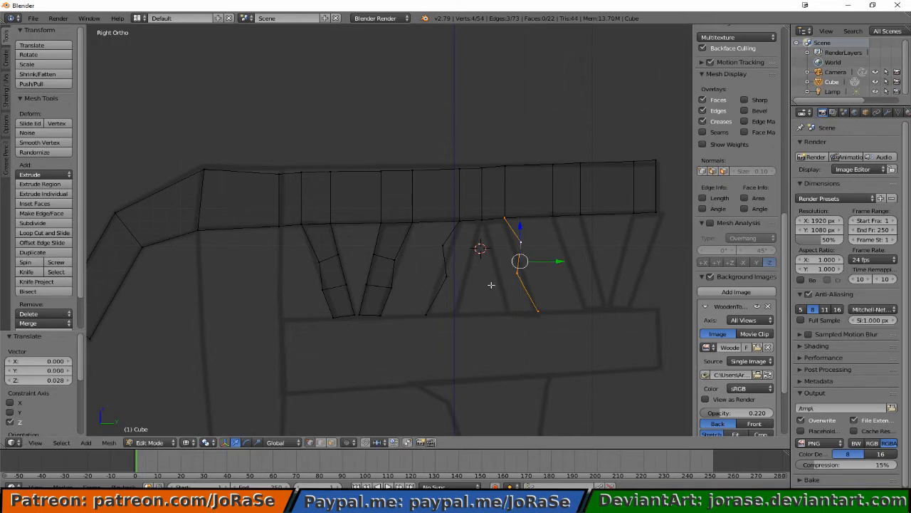
key("a")
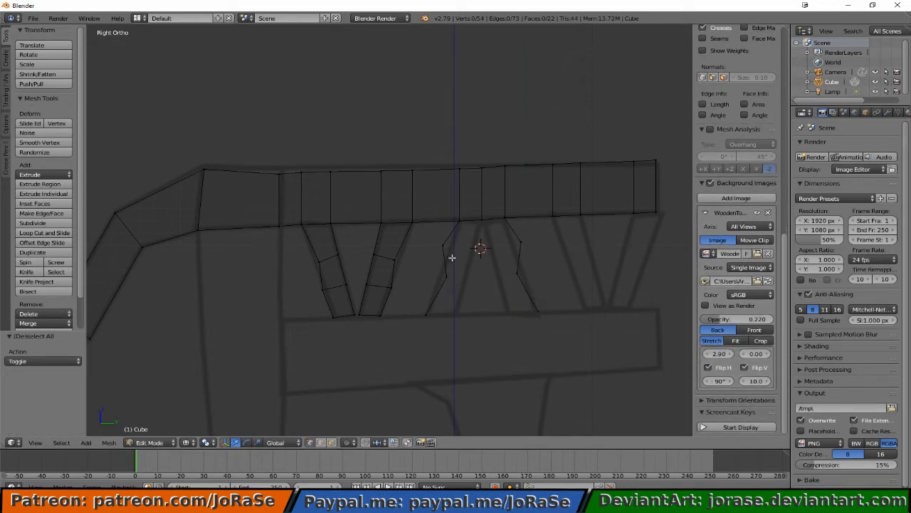
right_click(518, 253)
key("KP_1")
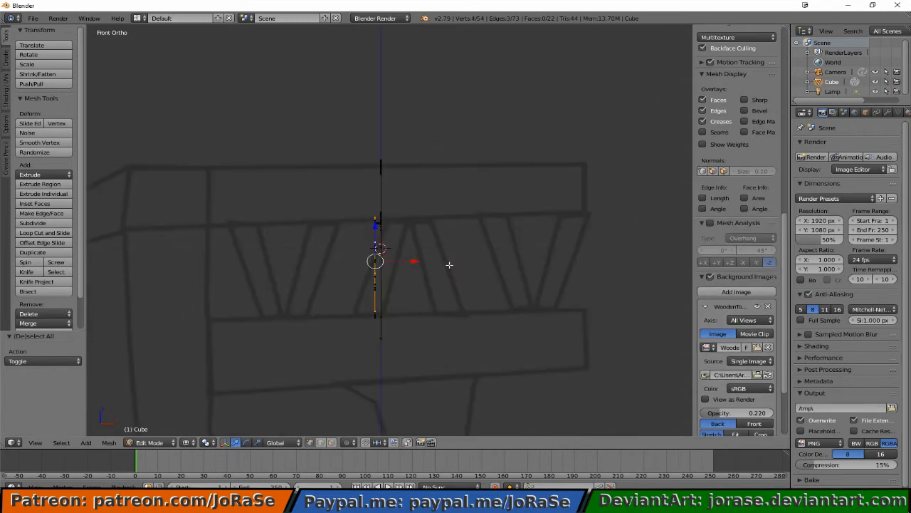
key("KP_3")
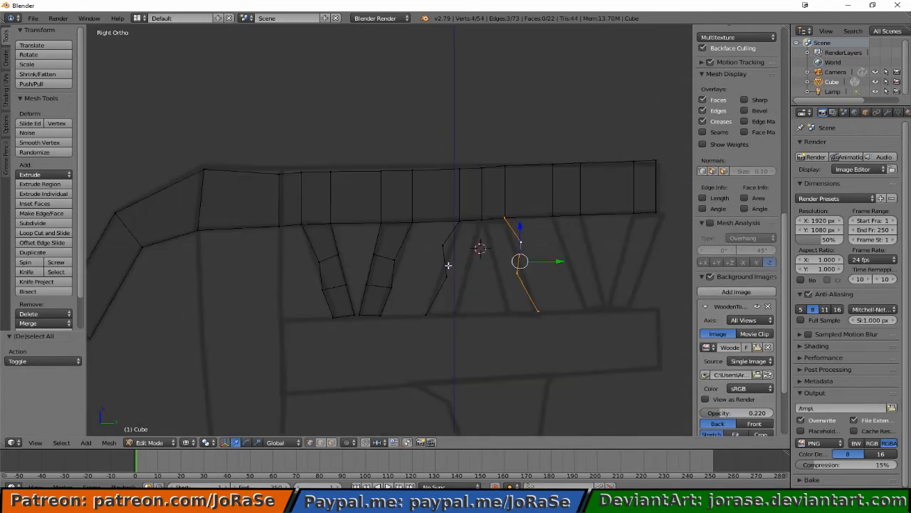
key("a")
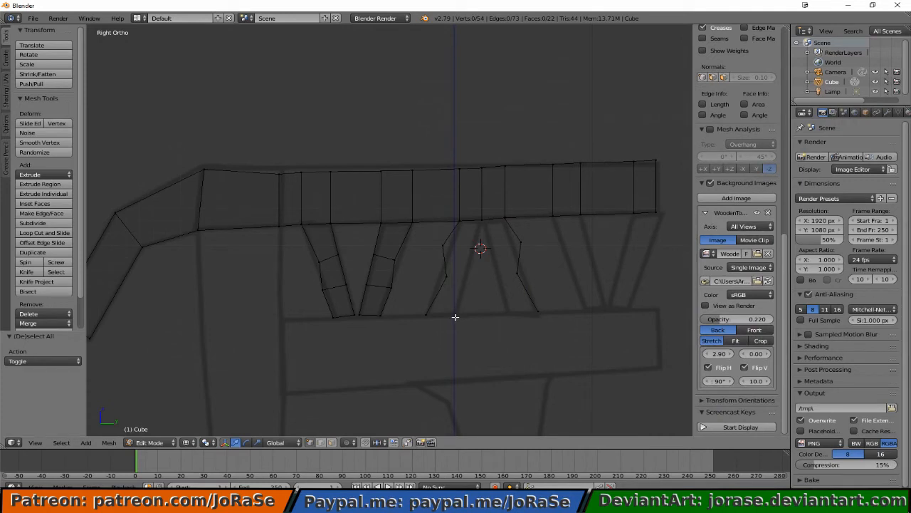
Trace the third strut's inner edge upward by about 0.182 along Y and 0.764 along Z, and subdivide it with two cuts.
right_click(455, 317, "ctrl")
key("e")
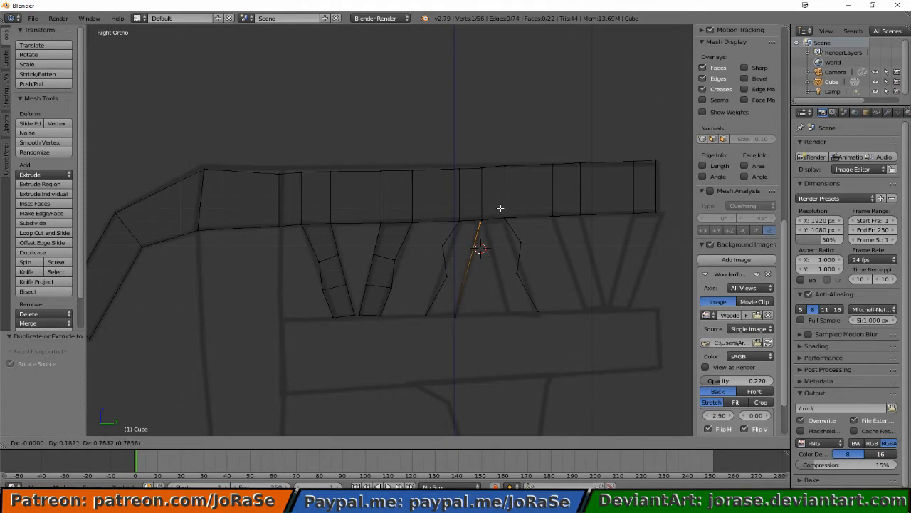
left_click(499, 207)
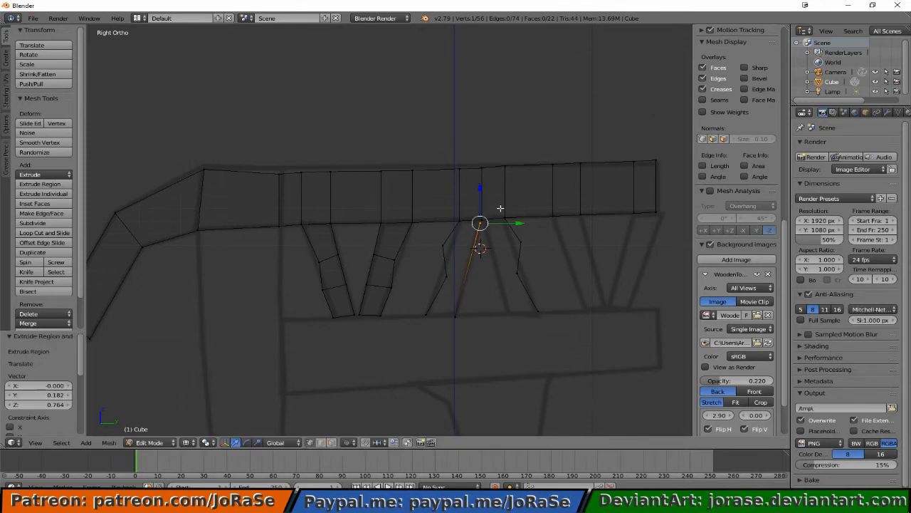
right_click(457, 316, "shift")
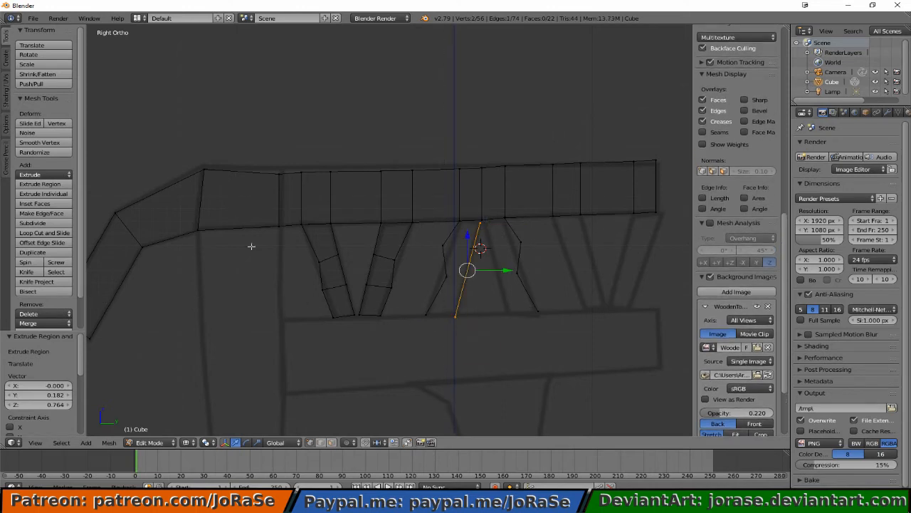
left_click(52, 222)
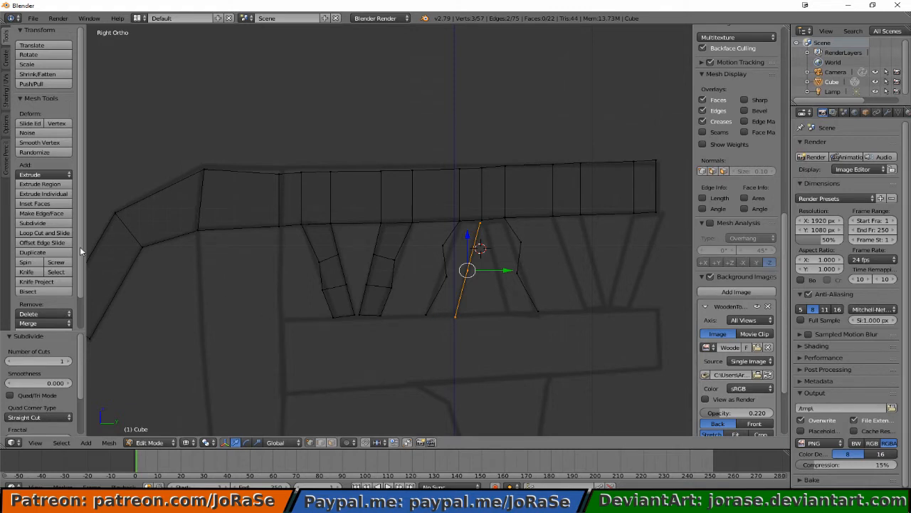
left_click(68, 363)
key("a")
Bend the inner line by shifting its middle vertices toward negative Y, and move its top vertex about 0.012 along Y and 0.024 along Z.
right_click(478, 245)
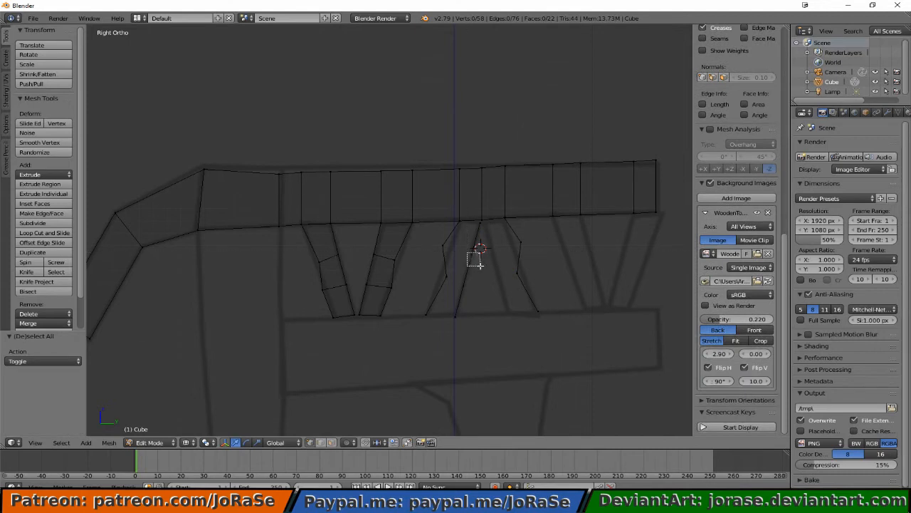
left_click_drag(495, 257, 457, 219)
key("a")
right_click(480, 223)
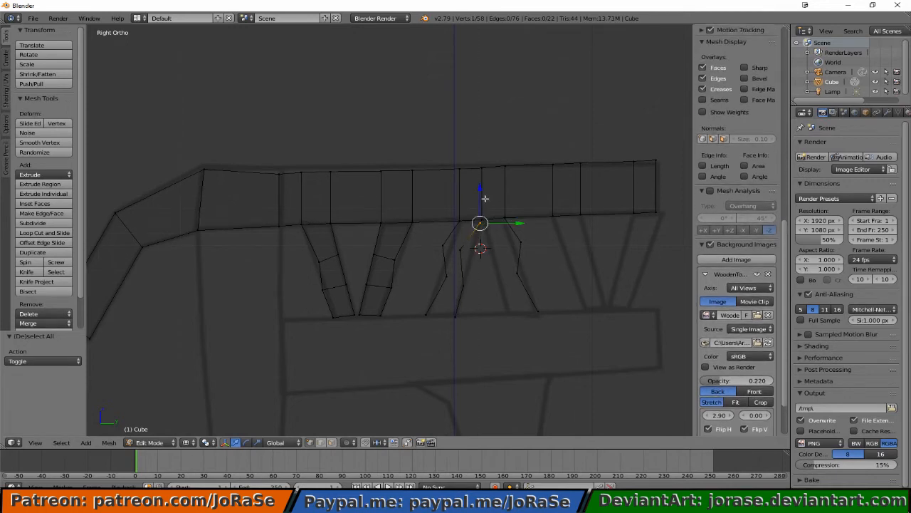
key("g")
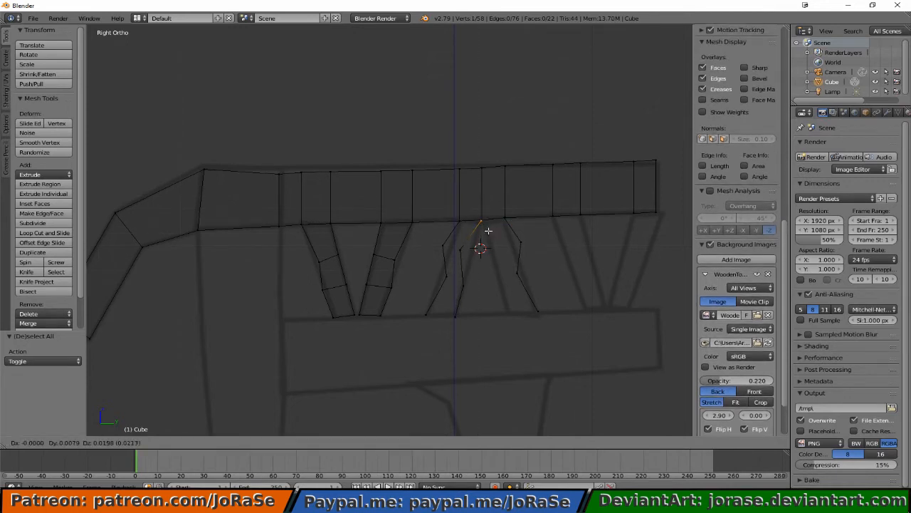
left_click(489, 230)
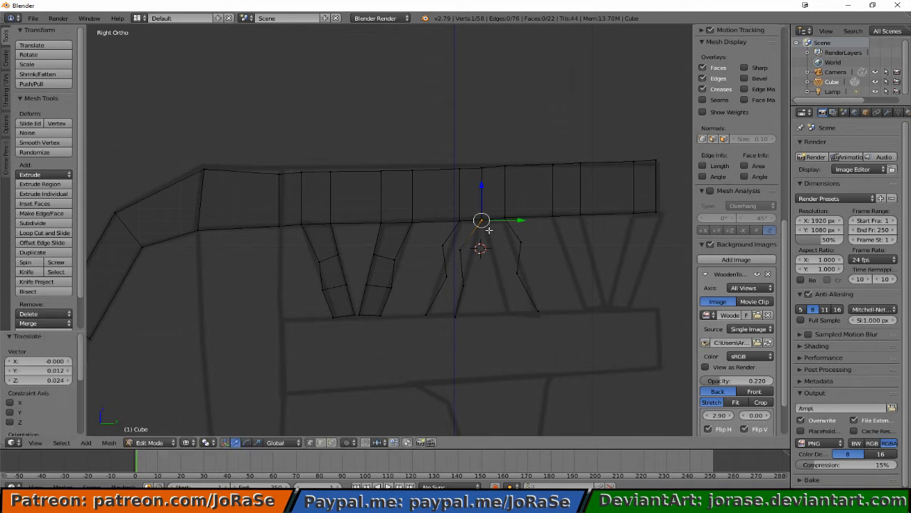
key("a")
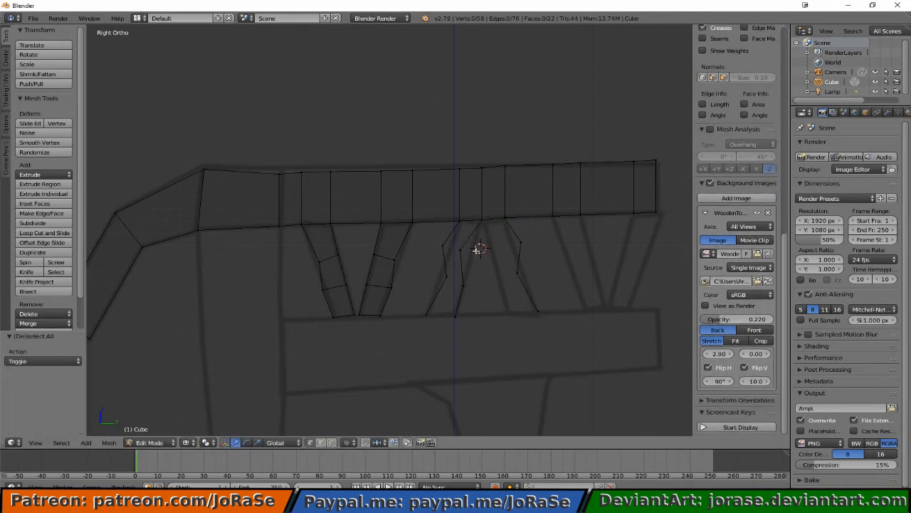
Duplicate the third strut's inner line in place and mirror the copy along the Y axis.
right_click(470, 240, "alt")
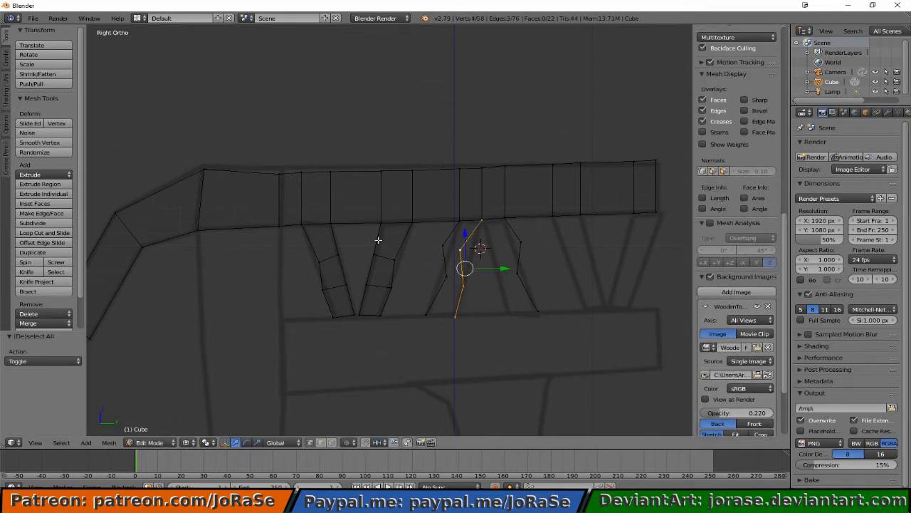
key("e")
key("Escape")
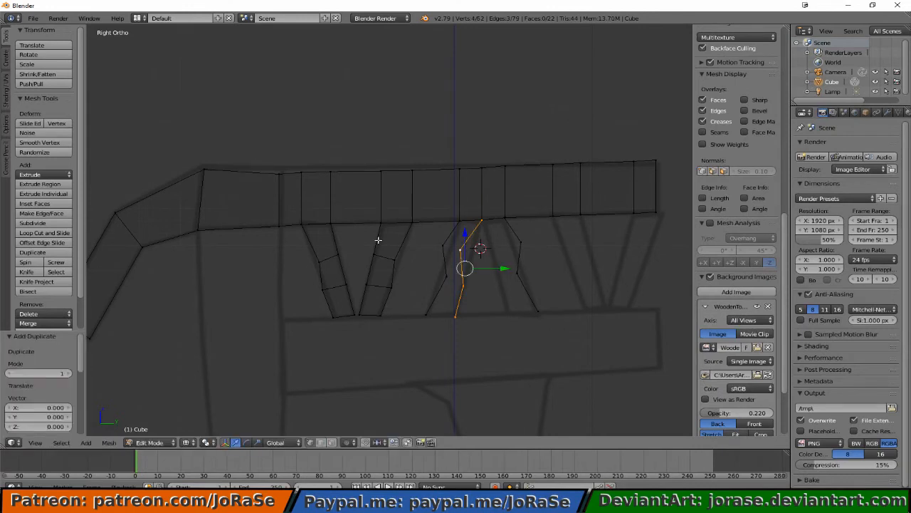
key("ctrl+m")
key("y")
key("Return")
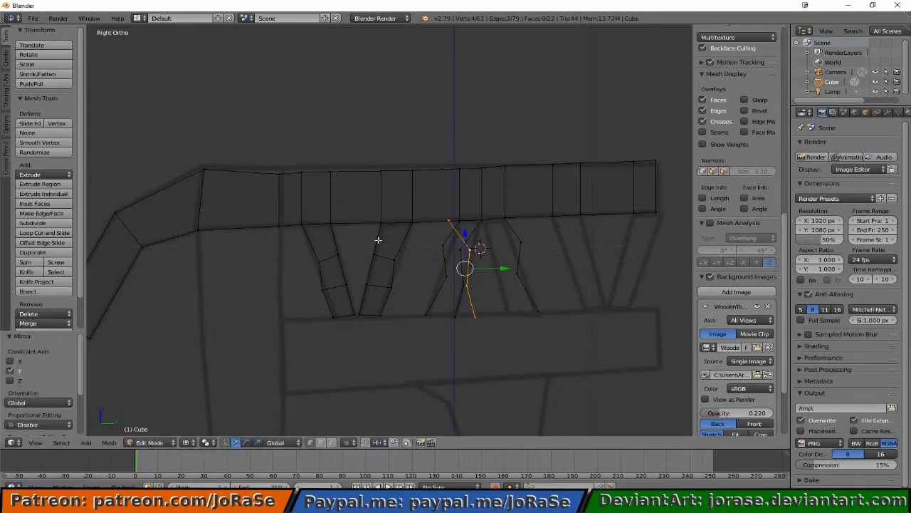
Move the mirrored inner line about 0.242 along Y so its top meets the original line's top vertex.
key("g")
key("y")
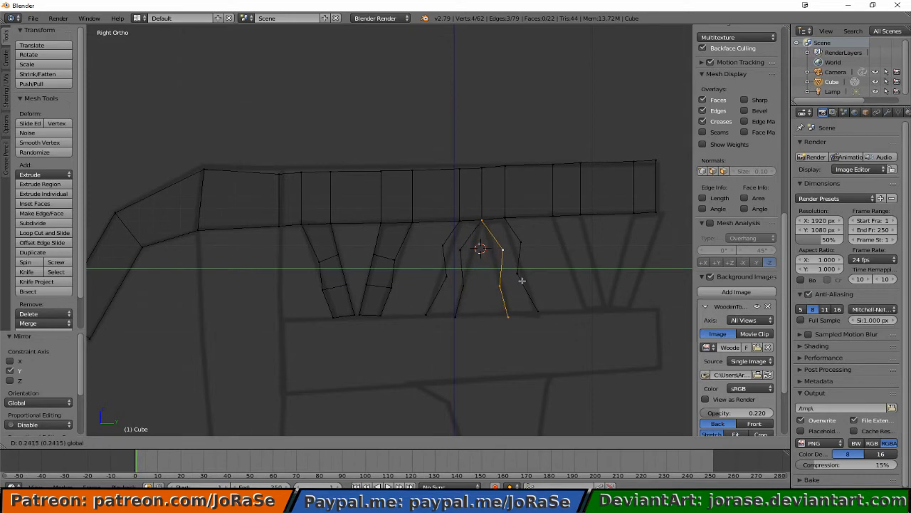
left_click(522, 281)
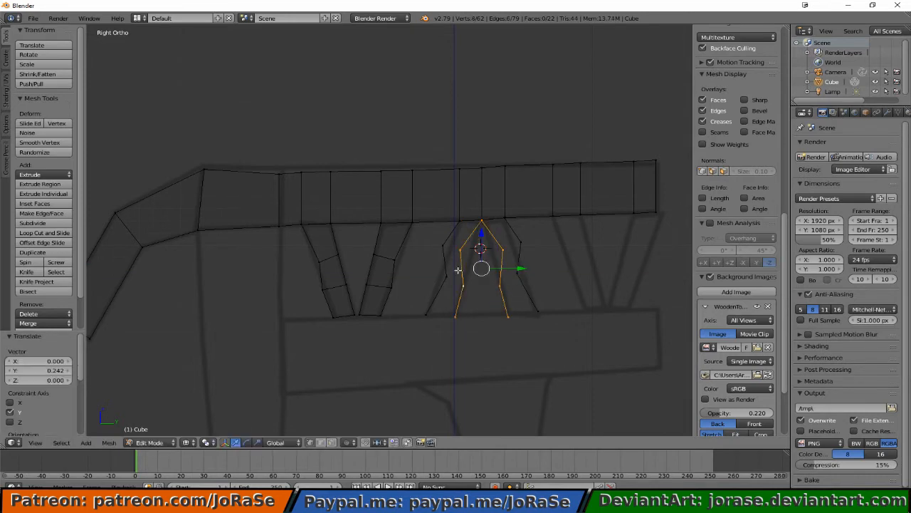
Select both inner lines and move them about -0.044 along X in the front view.
key("KP_1")
key("g")
key("x")
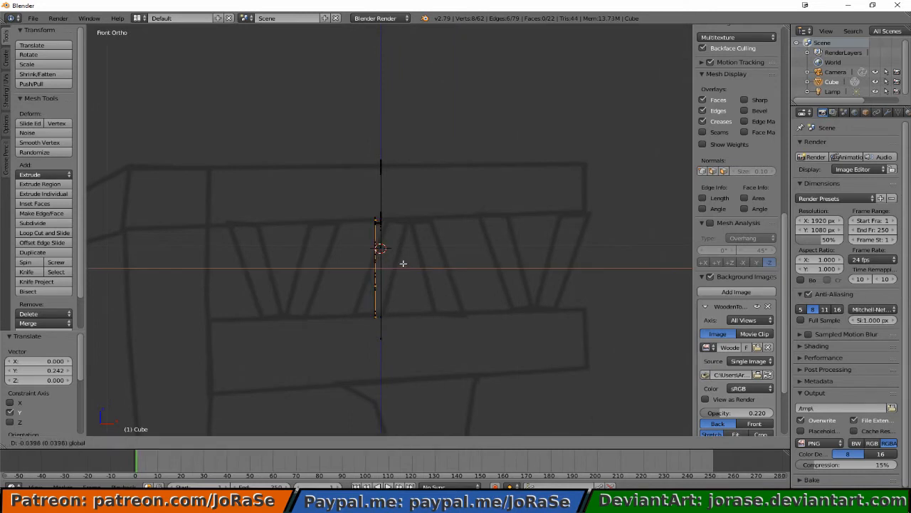
left_click(403, 263)
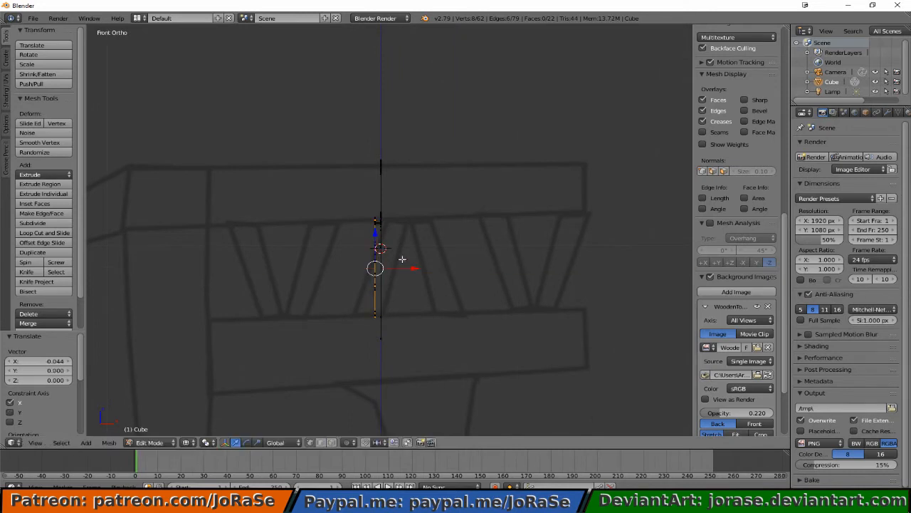
Merge the two inner lines' overlapping top vertices at their center.
middle_click_drag(492, 232, 391, 241)
key("a")
middle_click_drag(451, 220, 454, 239)
key("b")
left_click_drag(471, 200, 483, 209)
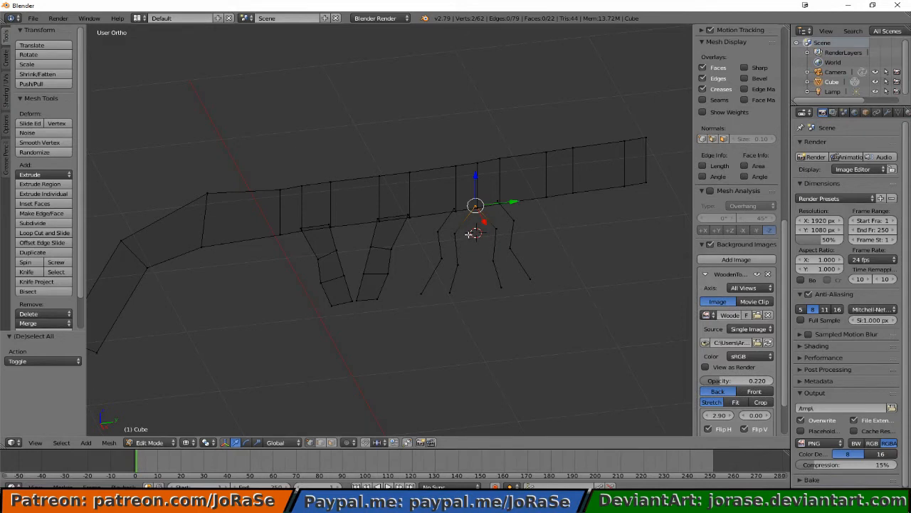
key("alt+m")
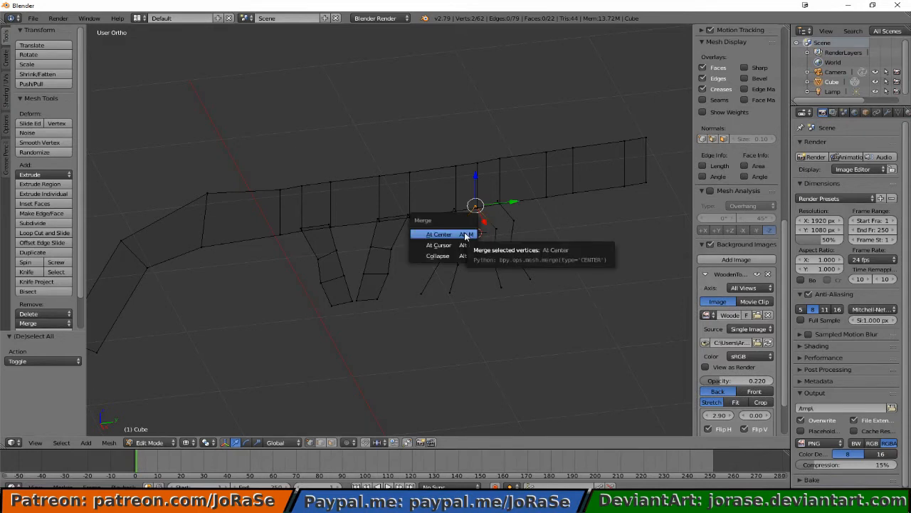
left_click(466, 236)
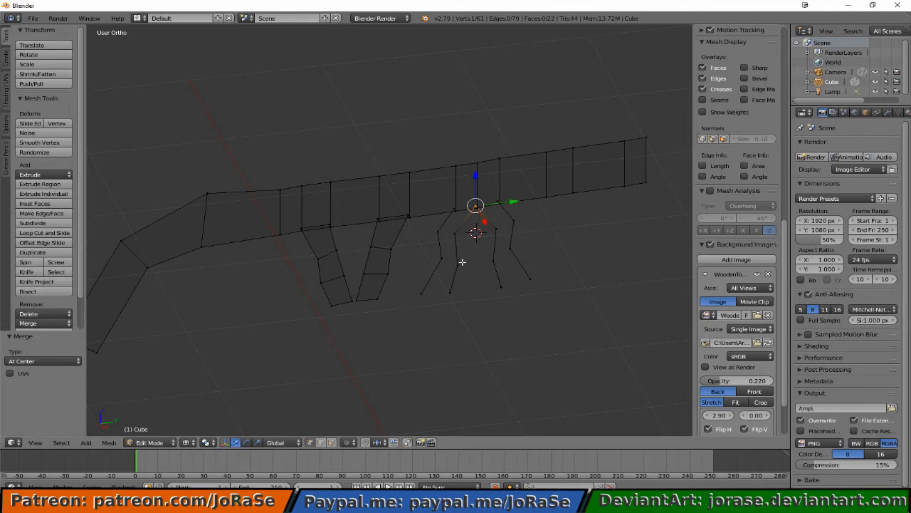
key("a")
In solid shading, fill the two faces joining the beam's lower edges to the top ends of the third and fourth strut lines.
mouse_move(456, 254)
middle_mouse_down()
mouse_move(426, 226)
mouse_move(468, 204)
middle_mouse_up()
key("z")
key("b")
left_click_drag(453, 221, 483, 235)
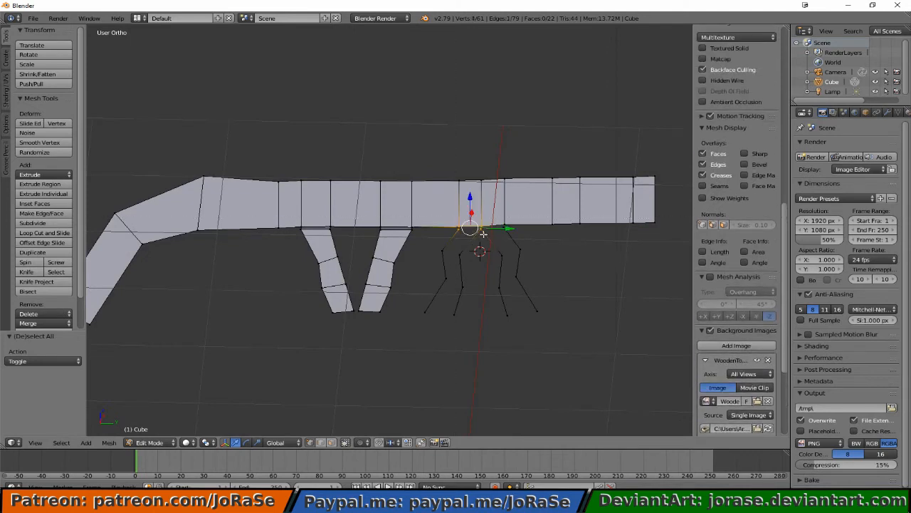
key("f")
key("a")
left_click_drag(509, 229, 509, 229)
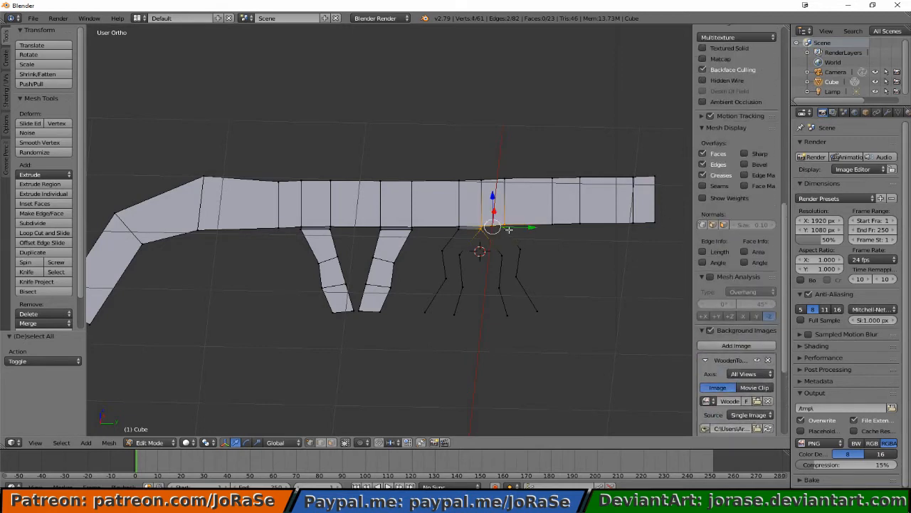
key("f")
key("a")
Fill the fourth strut's uppermost section with a face between its inner and outer lines.
key("b")
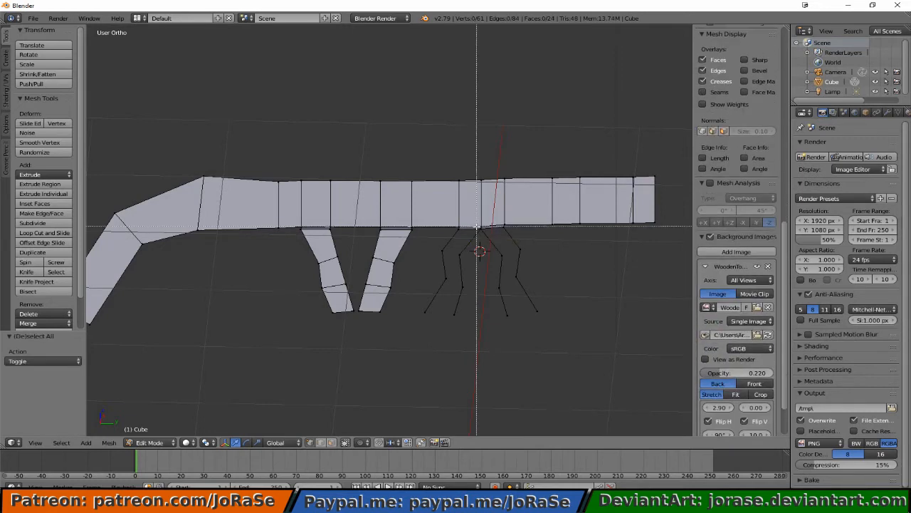
left_click_drag(478, 229, 548, 257)
key("b")
left_click_drag(500, 229, 518, 255)
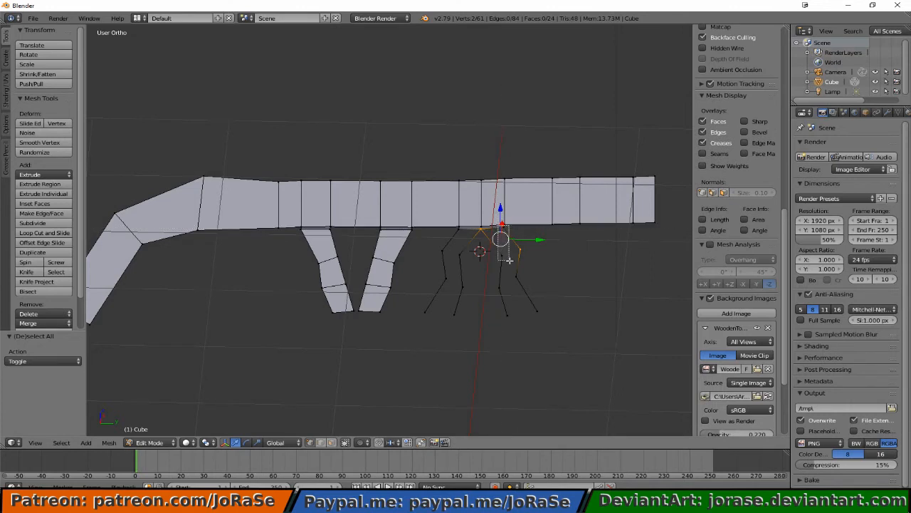
key("f")
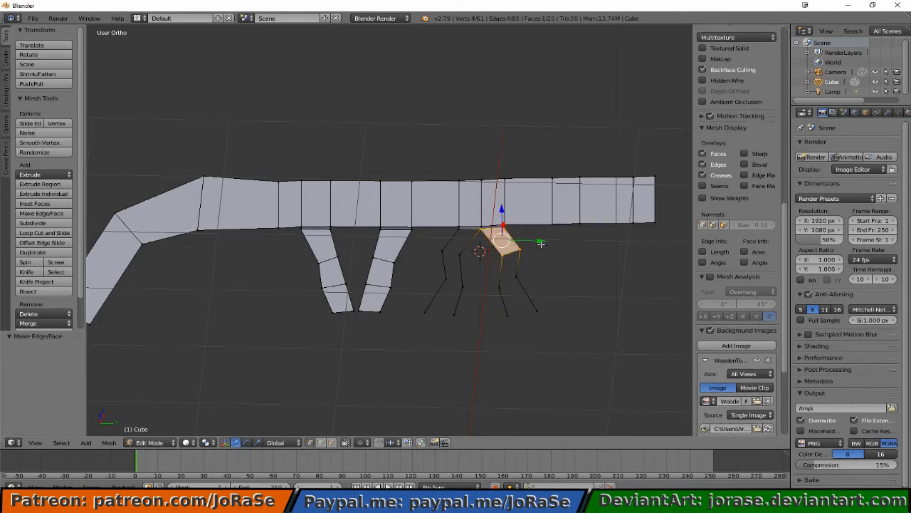
Fill the fourth strut's middle and lowest sections with faces between its inner and outer lines.
key("a")
key("b")
left_click_drag(492, 240, 532, 299)
key("f")
key("a")
key("b")
left_click_drag(491, 272, 544, 341)
key("f")
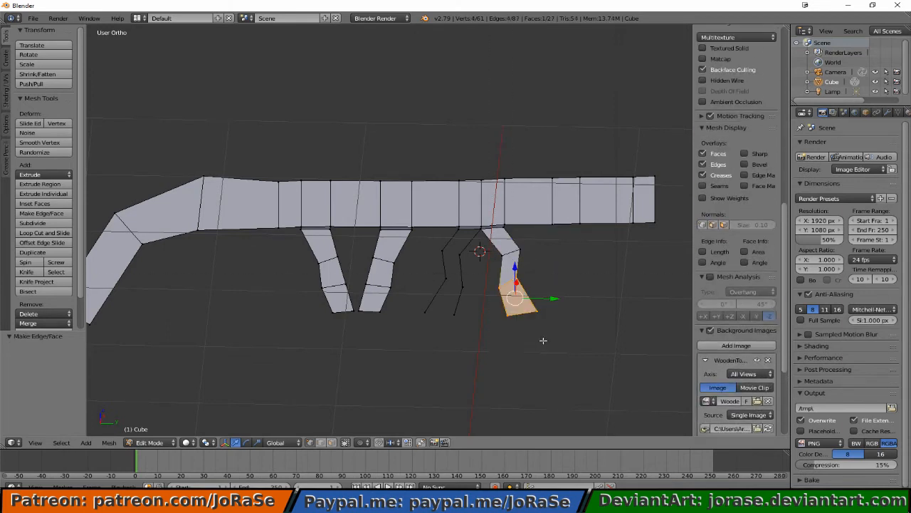
Fill the third strut's lowest section with a face and flip that face's normals.
key("a")
key("b")
left_click_drag(410, 272, 491, 351)
key("f")
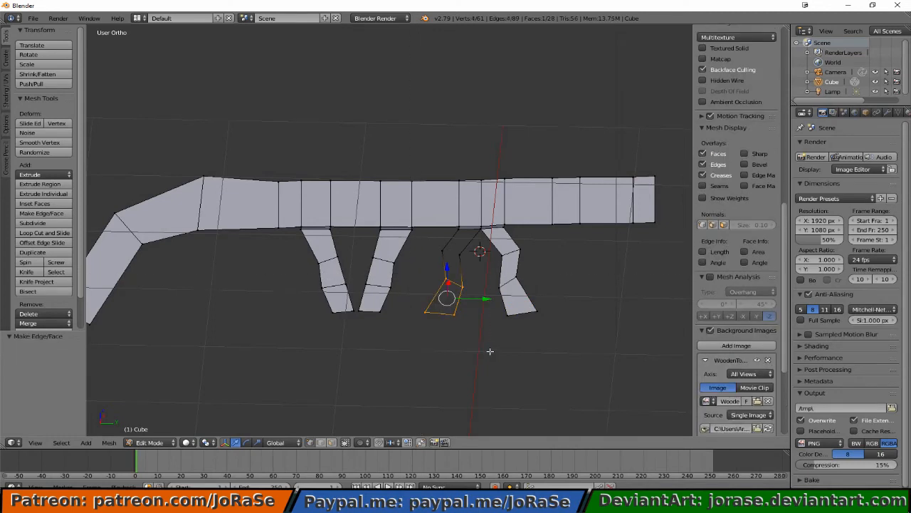
middle_click_drag(445, 276, 434, 298)
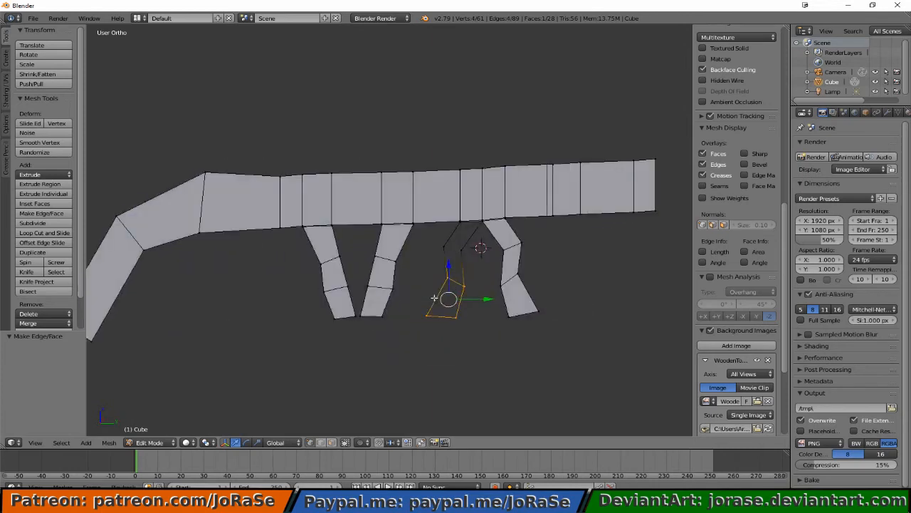
key("w")
left_click(434, 302)
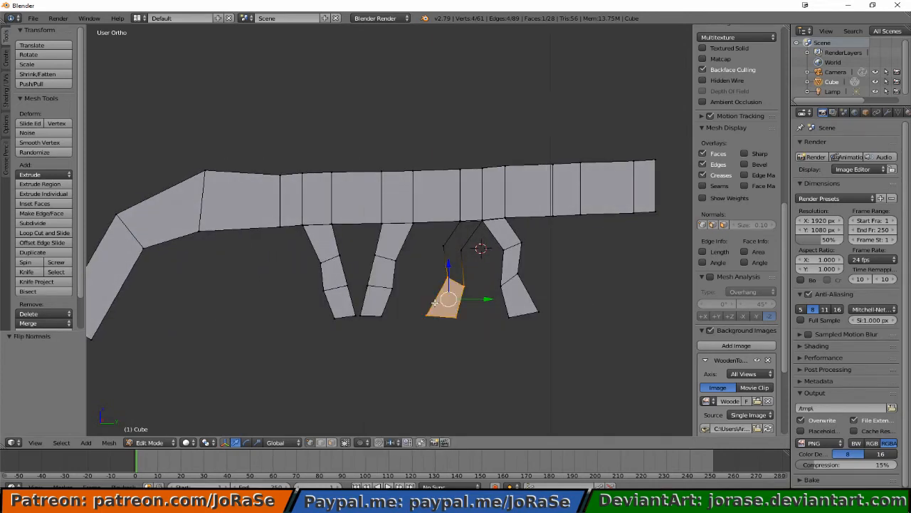
Fill the third strut's middle and uppermost sections with faces between its two lines.
key("a")
key("b")
left_click_drag(437, 240, 470, 297)
key("f")
key("a")
key("b")
left_click_drag(437, 238, 474, 270)
middle_click_drag(474, 271, 460, 225)
key("b")
left_click_drag(460, 225, 481, 233)
key("f")
key("a")
In the right view, trace both edges of the fifth strut as two separate slanted lines over the reference drawing.
key("KP_1")
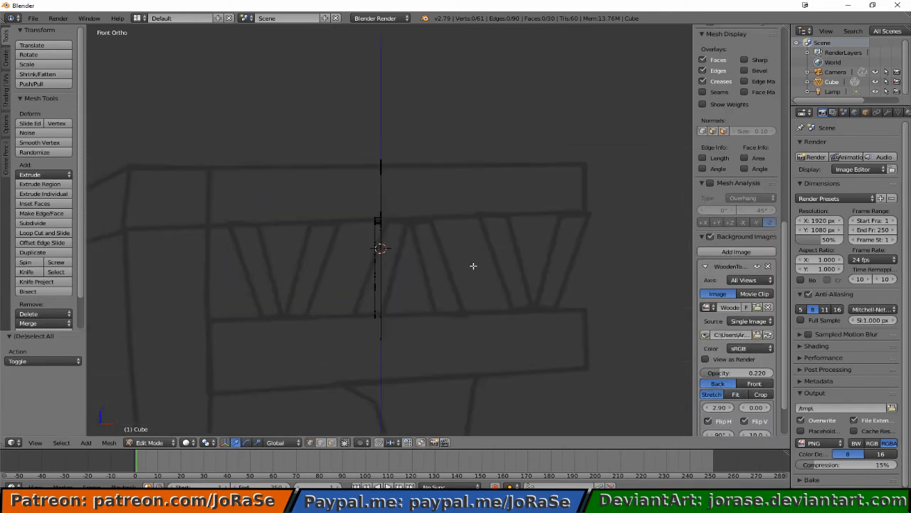
key("KP_3")
middle_click_drag(513, 250, 397, 271, "shift")
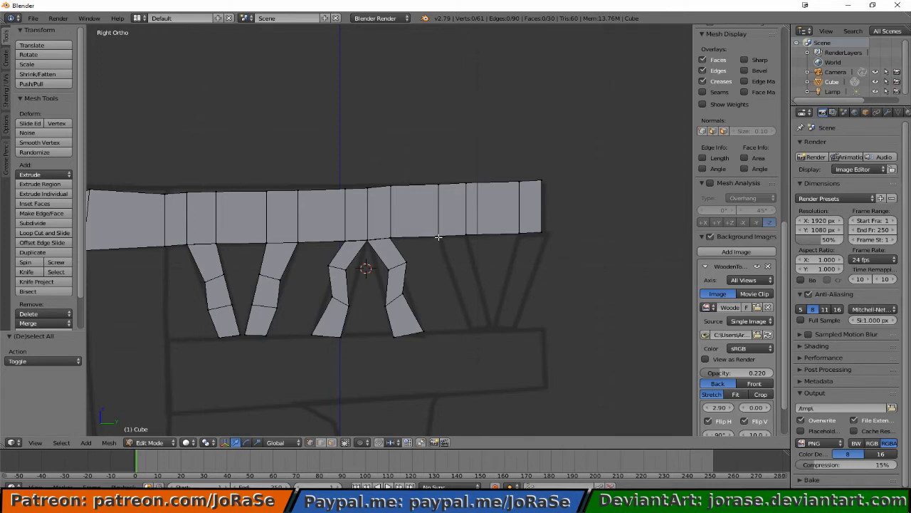
right_click(438, 236, "ctrl")
right_click(470, 329, "ctrl")
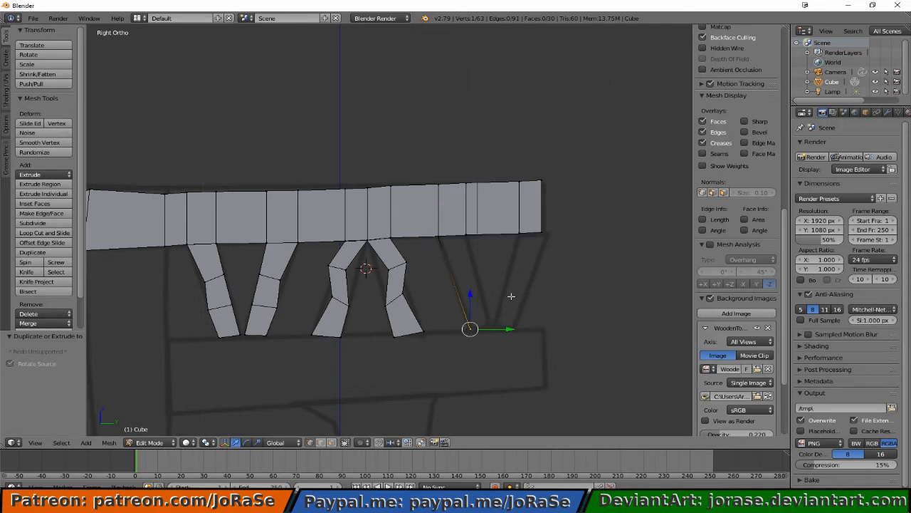
key("a")
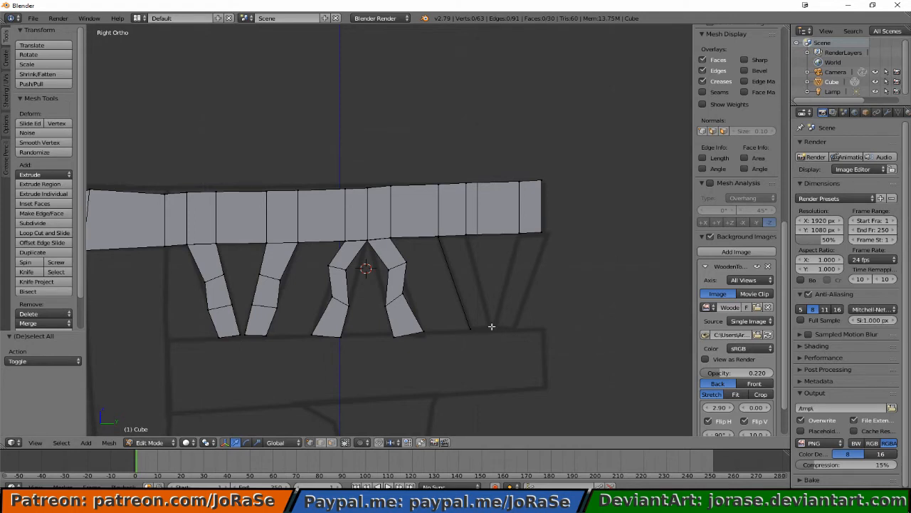
right_click(491, 326, "ctrl")
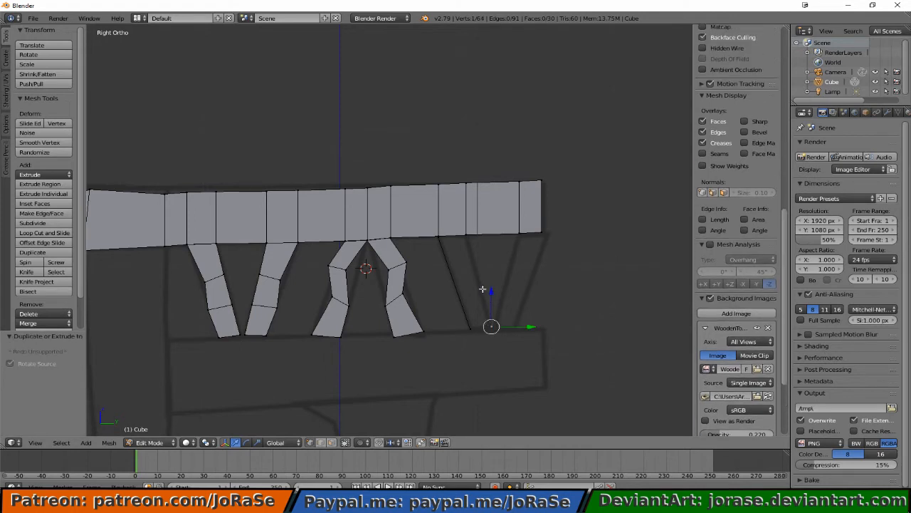
right_click(466, 235, "ctrl")
Select both fifth-strut lines and move them about -0.044 along X in the front view.
right_click(453, 272, "shift")
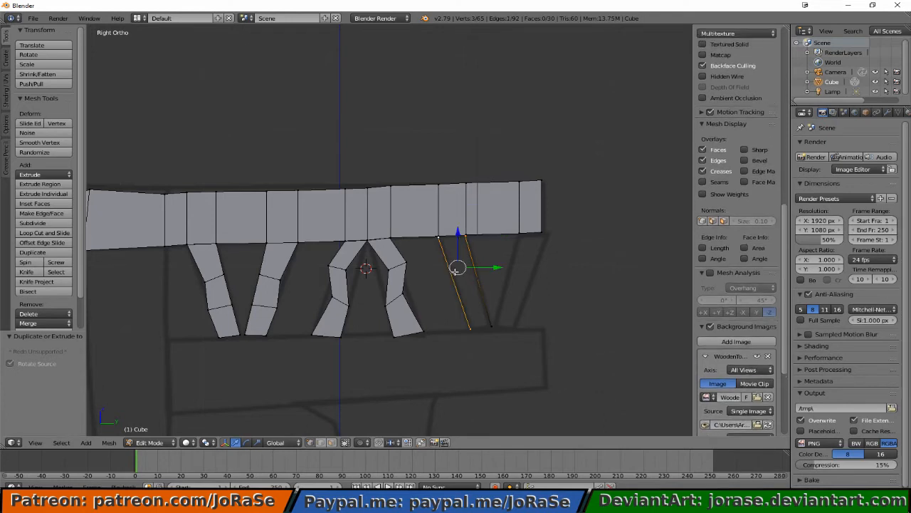
right_click(482, 300, "shift")
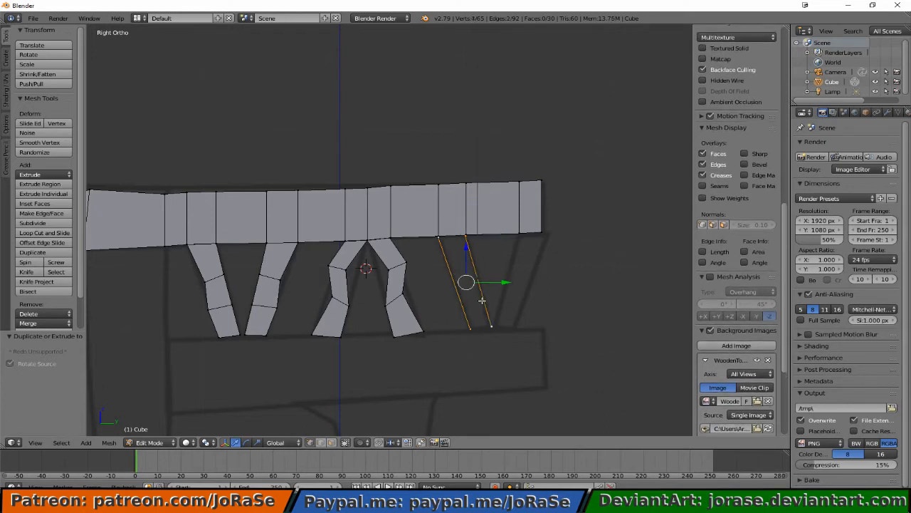
key("KP_1")
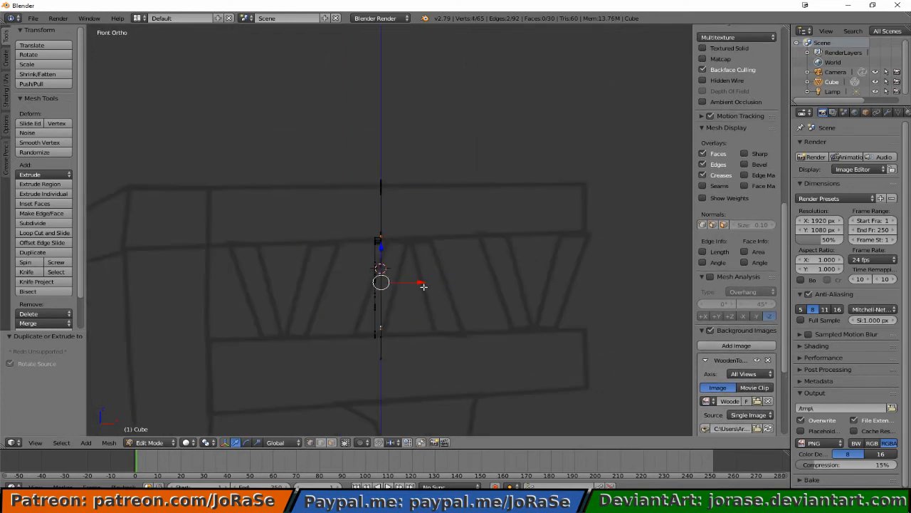
left_click_drag(419, 281, 413, 279)
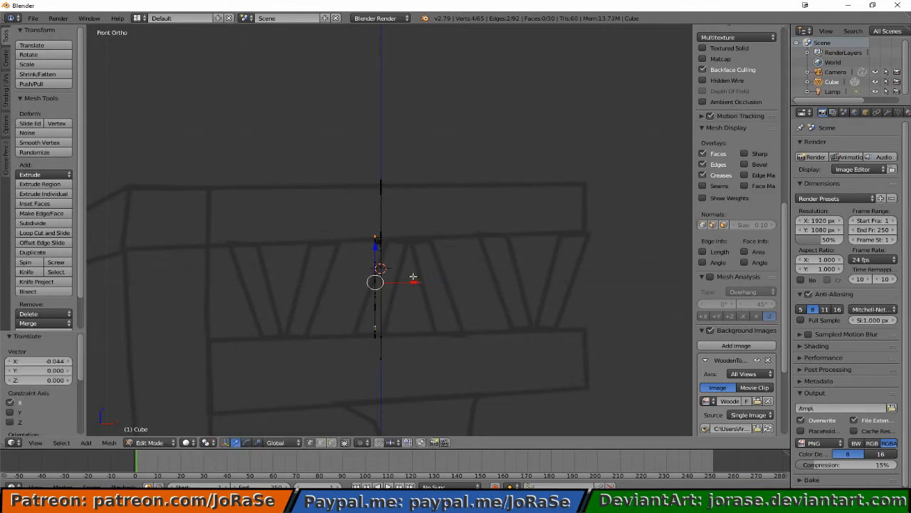
key("ctrl+KP_1")
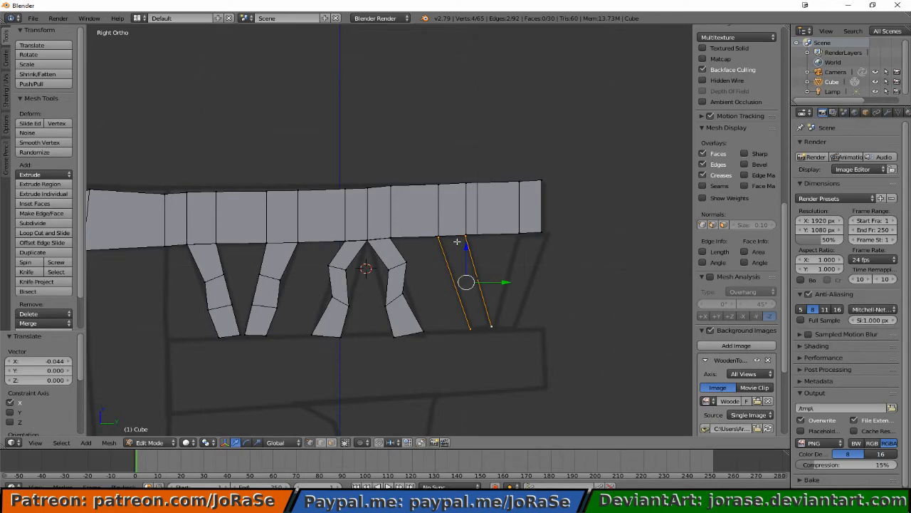
Move the top vertex of the fifth strut's first line onto the beam's lower edge, about -0.002 in Y and 0.010 in Z.
key("a")
scroll(458, 250, "up", 4)
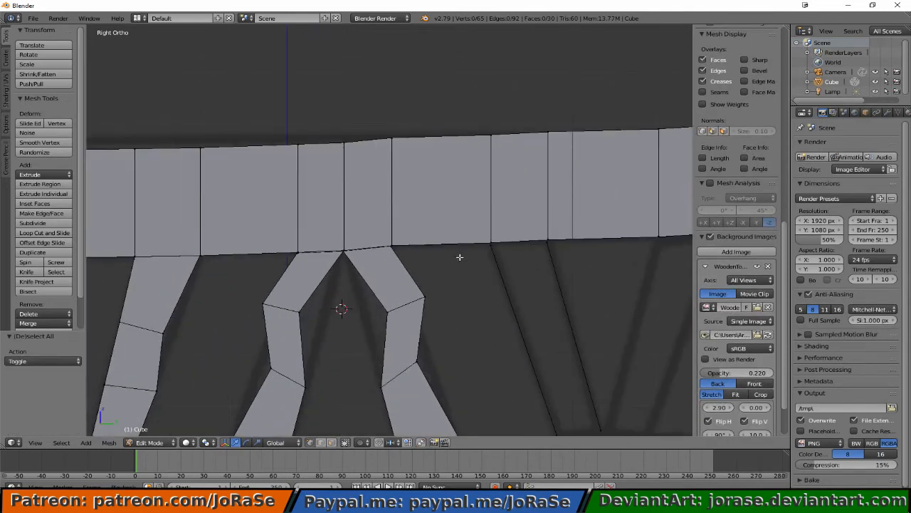
middle_click_drag(504, 266, 379, 229, "shift")
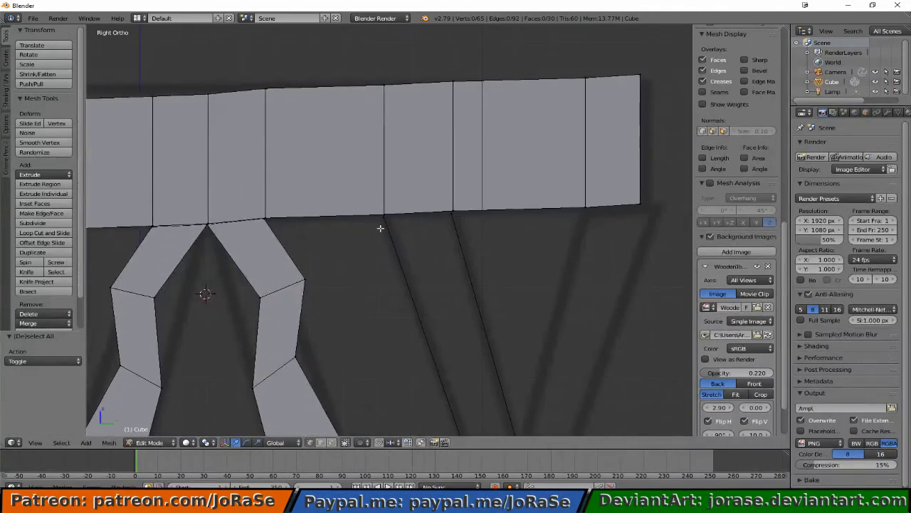
right_click(383, 224)
key("g")
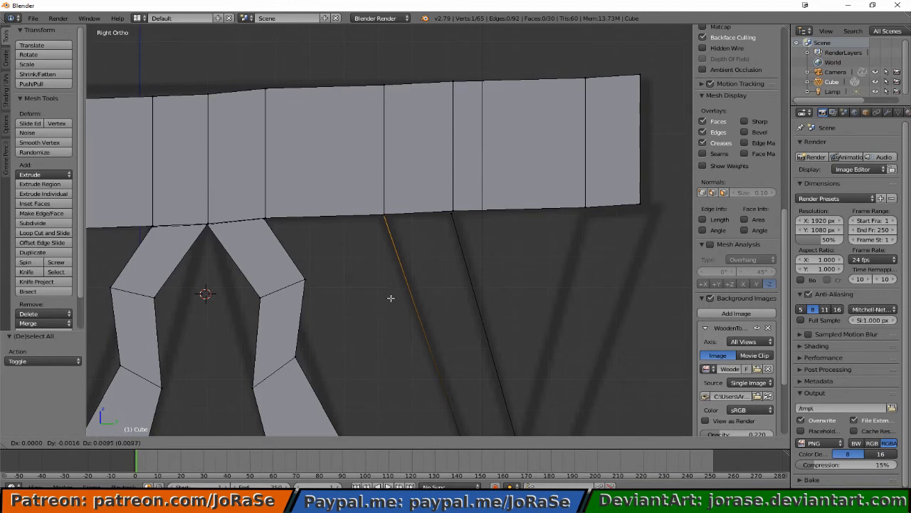
left_click(390, 298)
In wireframe, select the three shared top vertices of the third and fourth struts and move them about 0.004 in Y and 0.001 in Z.
key("z")
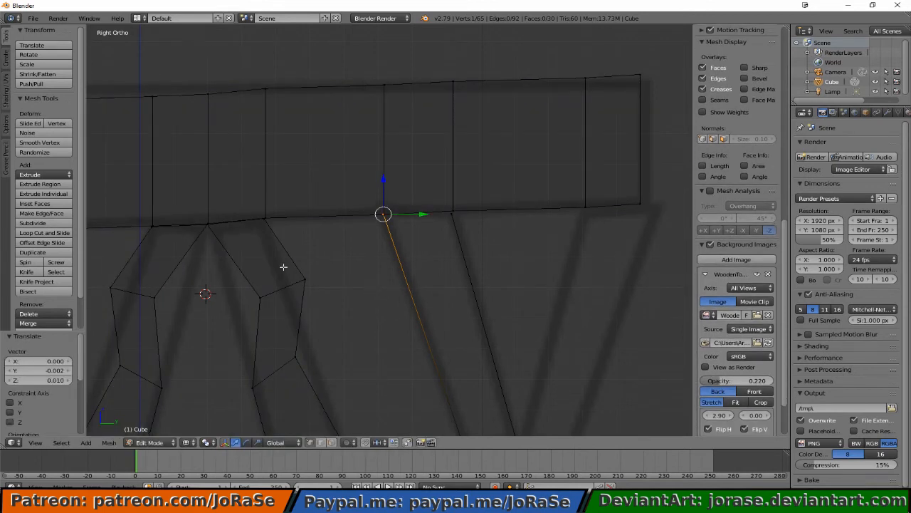
key("a")
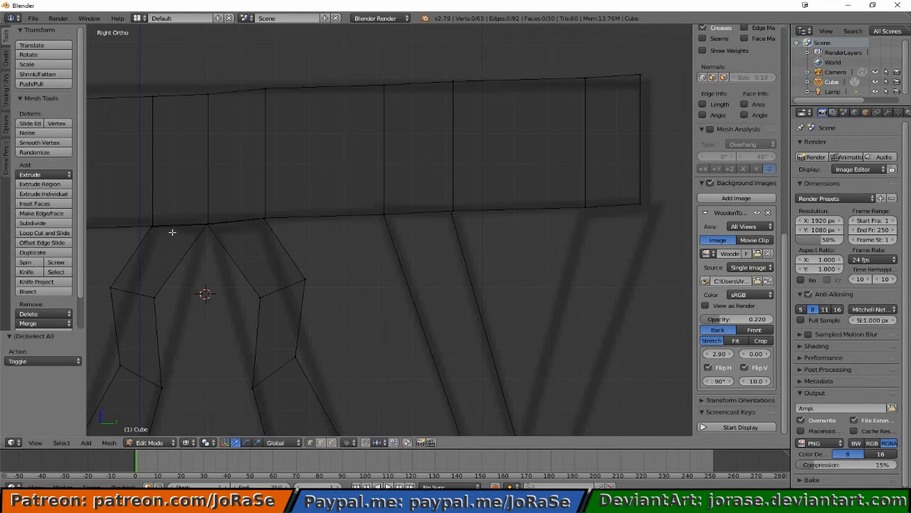
key("n")
key("b")
left_click_drag(153, 218, 162, 240)
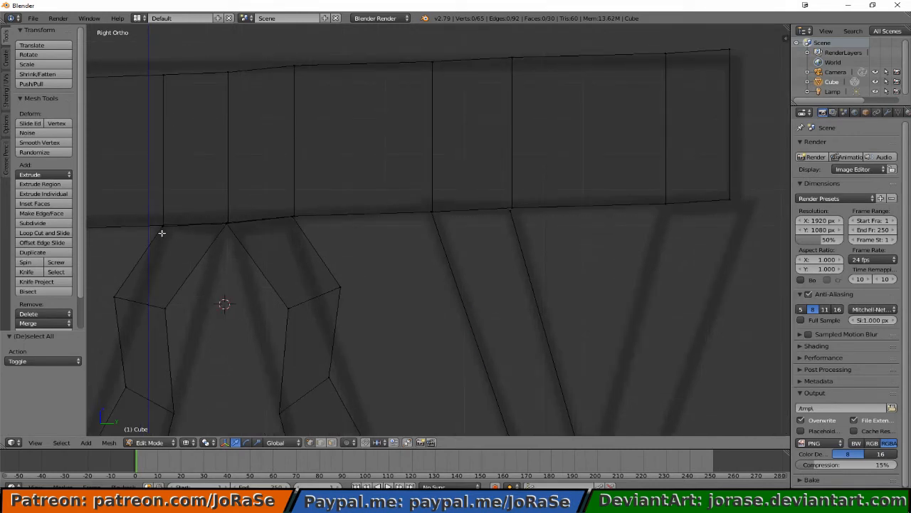
middle_click_drag(163, 226, 164, 215)
key("b")
left_click_drag(154, 232, 167, 246)
key("b")
left_click_drag(214, 224, 227, 243)
key("b")
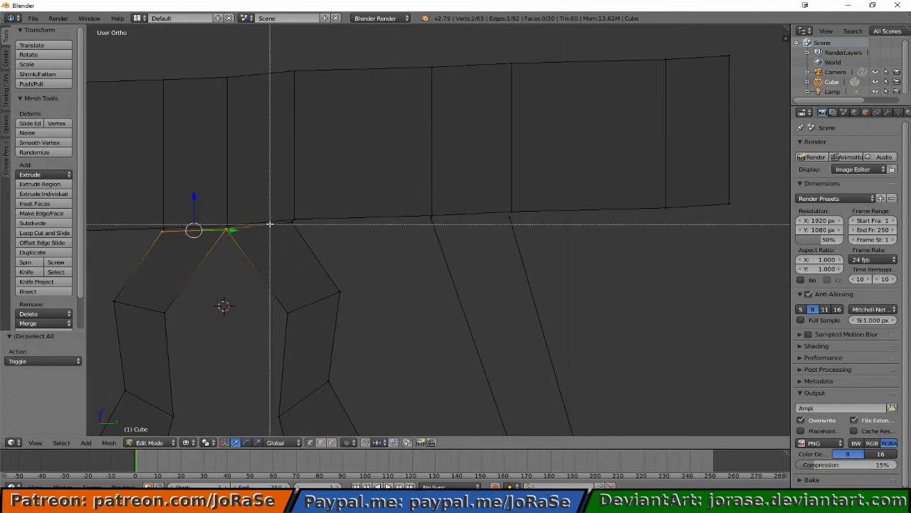
left_click_drag(270, 219, 309, 238)
middle_click_drag(308, 250, 307, 251)
key("KP_3")
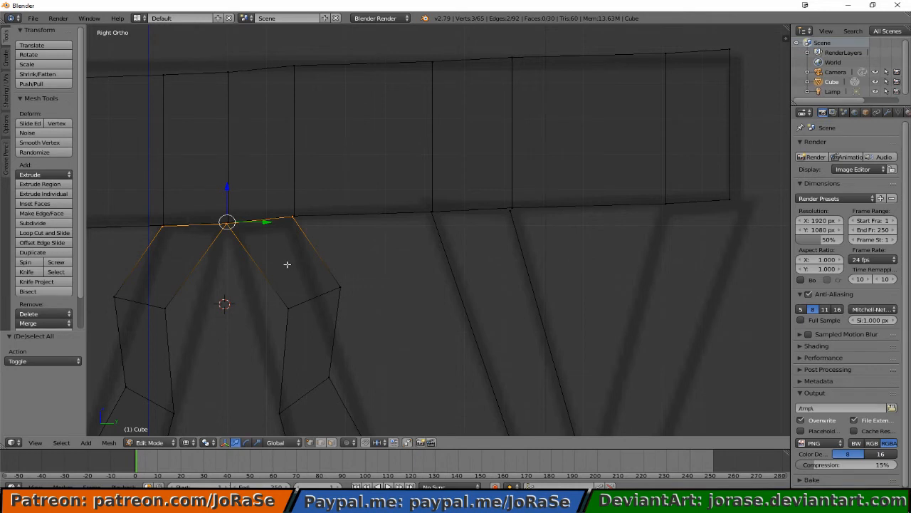
key("g")
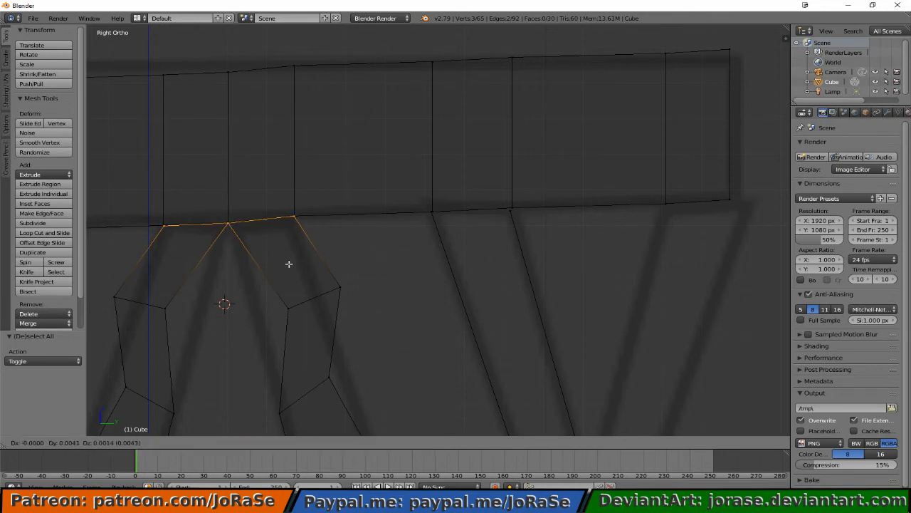
left_click(288, 263)
Deselect the fourth strut's outer top vertex and raise the other two top vertices about 0.001 in Z.
key("b")
mouse_move(300, 199)
middle_mouse_down()
mouse_move(294, 234)
mouse_move(278, 235)
middle_mouse_up()
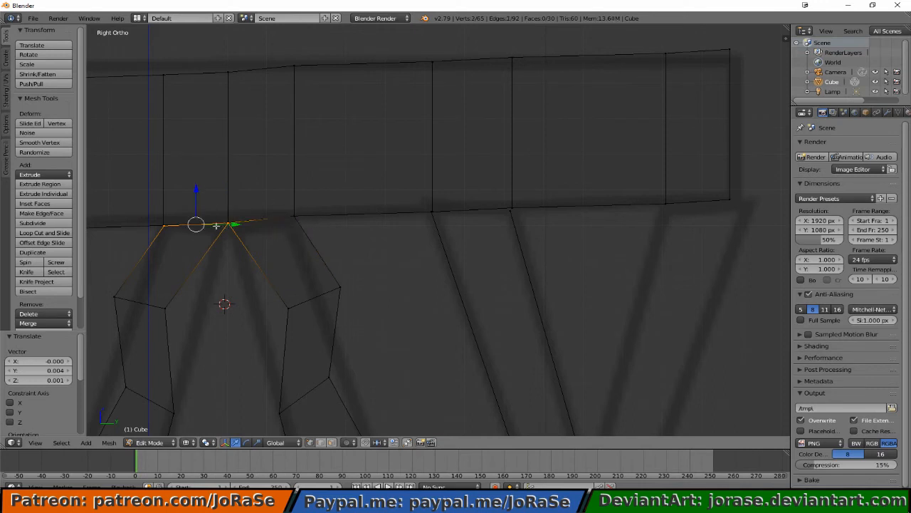
key("g")
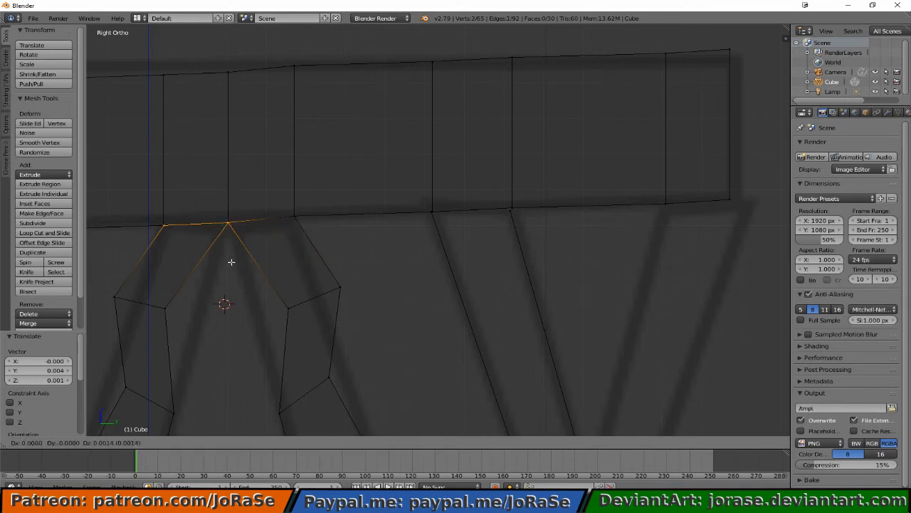
left_click(231, 262)
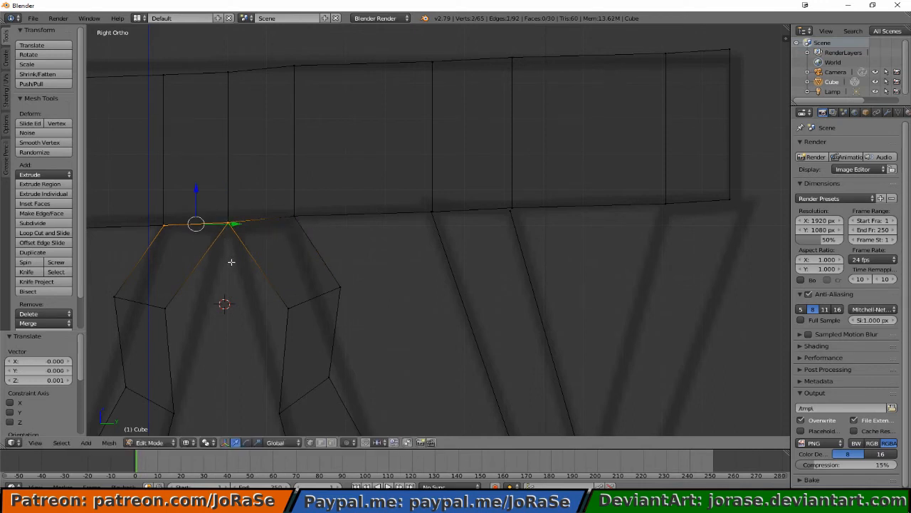
Move only the third strut's outer top vertex about -0.001 along Y to align with the beam edge above.
right_click(227, 222, "shift")
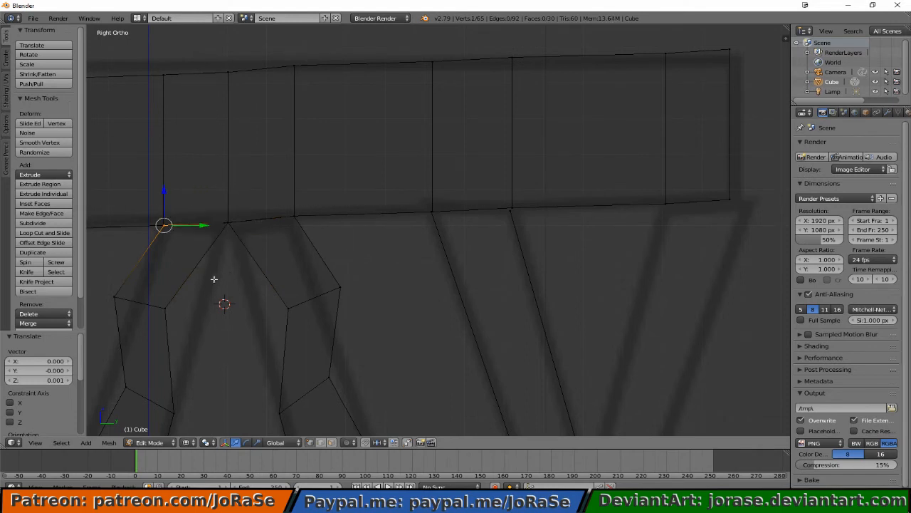
key("g")
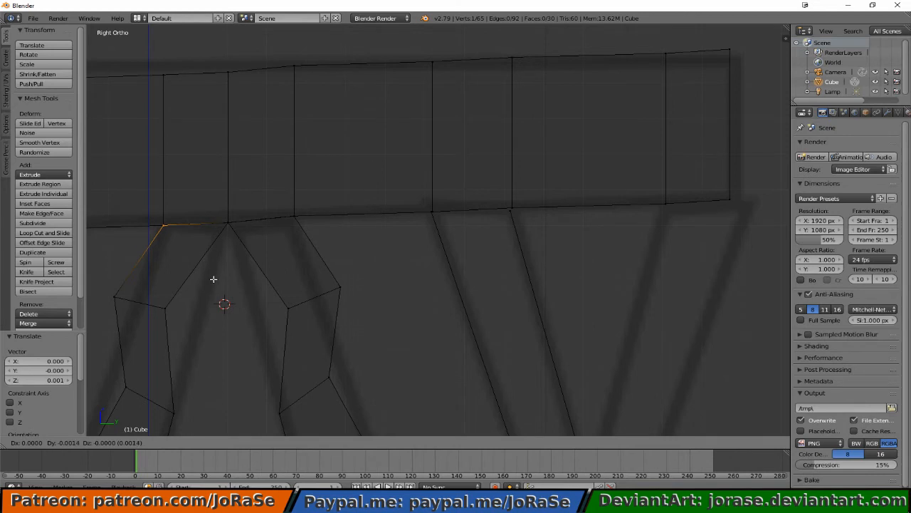
left_click(213, 279)
key("a")
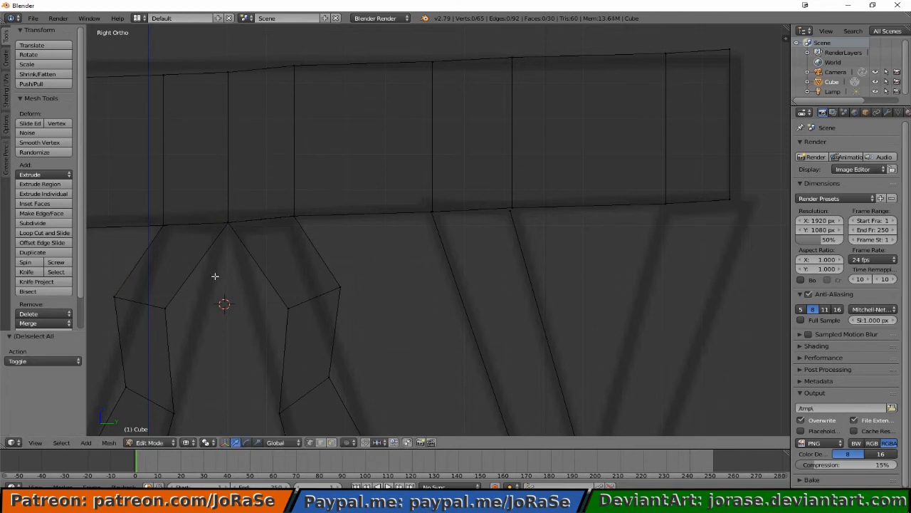
Move the top vertex of the fifth strut's first line about 0.003 along Y to align with the beam edge.
key("b")
left_click_drag(424, 198, 431, 229)
key("g")
key("y")
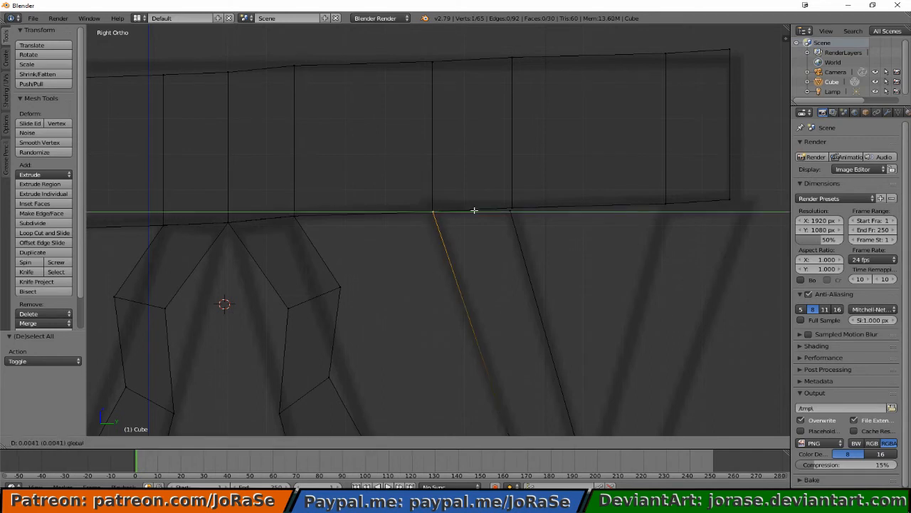
left_click(473, 211)
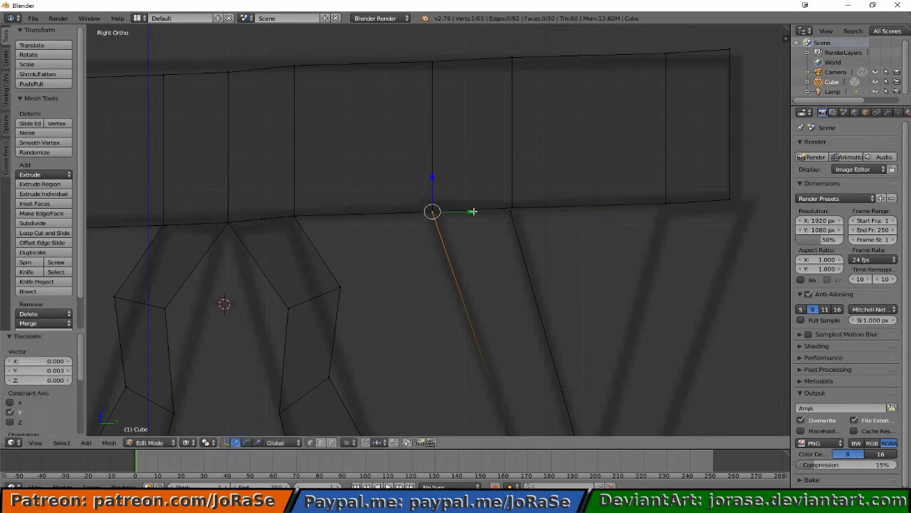
Move the top vertex of the fifth strut's second line onto the beam corner, about 0.005 in Y and 0.008 in Z.
key("a")
key("b")
left_click_drag(505, 211, 517, 223)
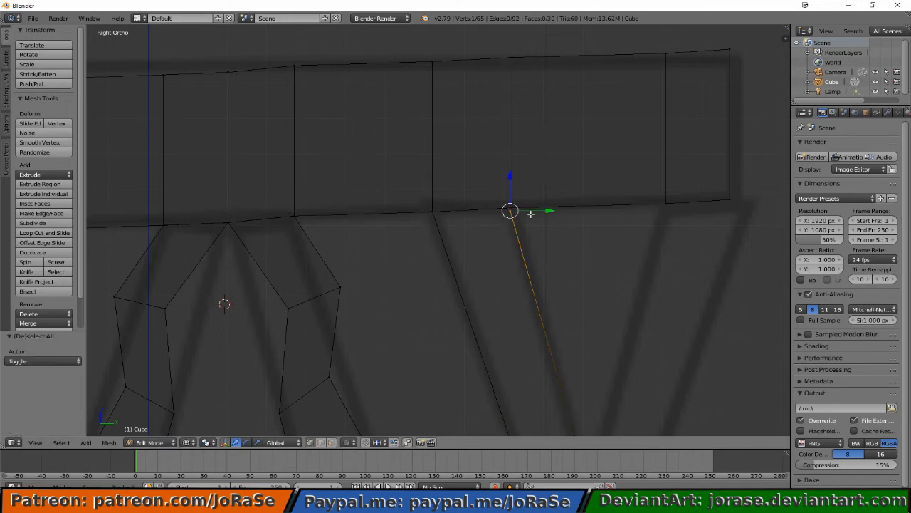
key("g")
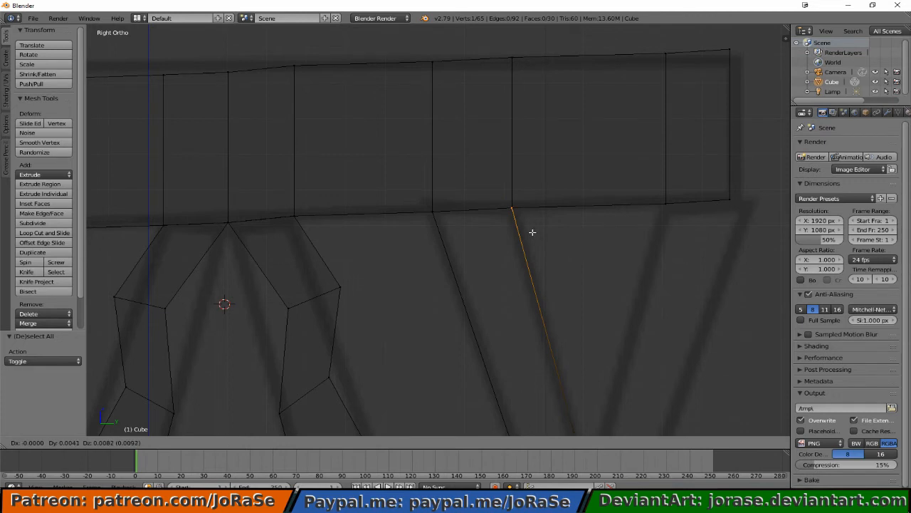
left_click(532, 232)
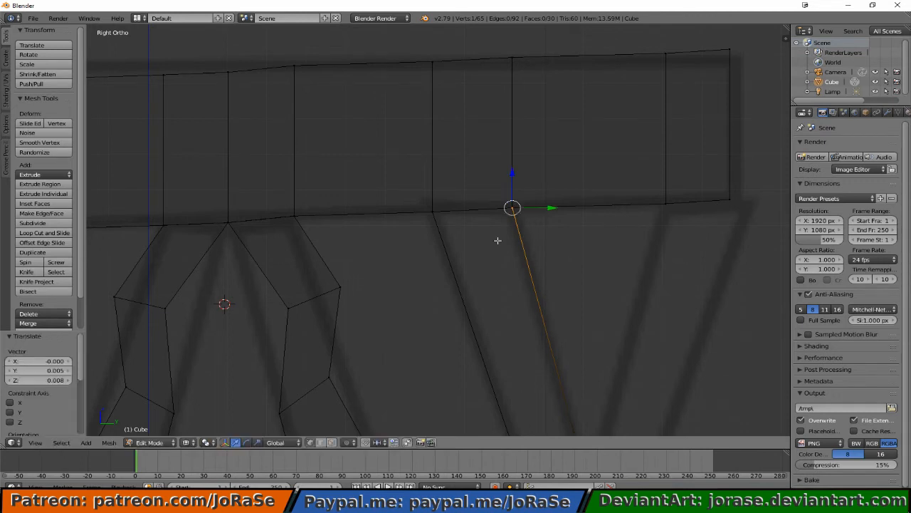
Select both lines of the fifth strut and duplicate them in place.
key("a")
right_click(524, 256)
right_click(481, 292, "shift")
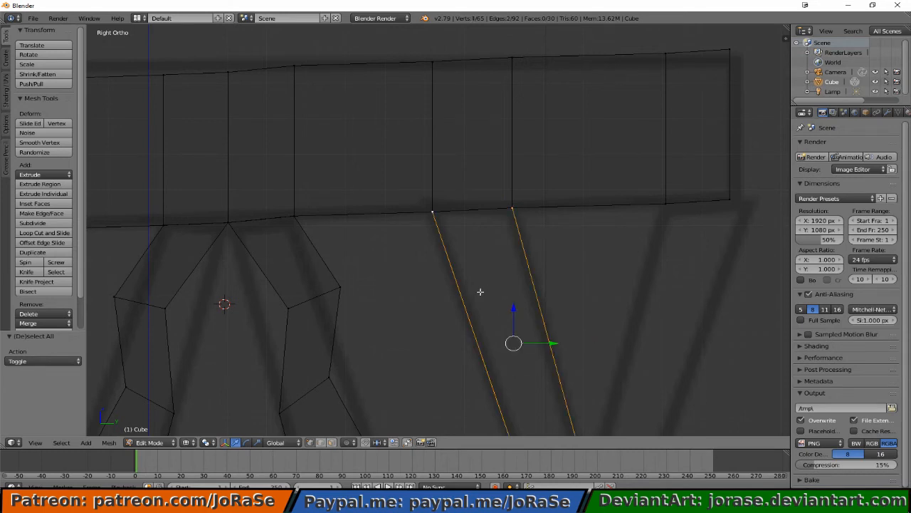
key("KP_1")
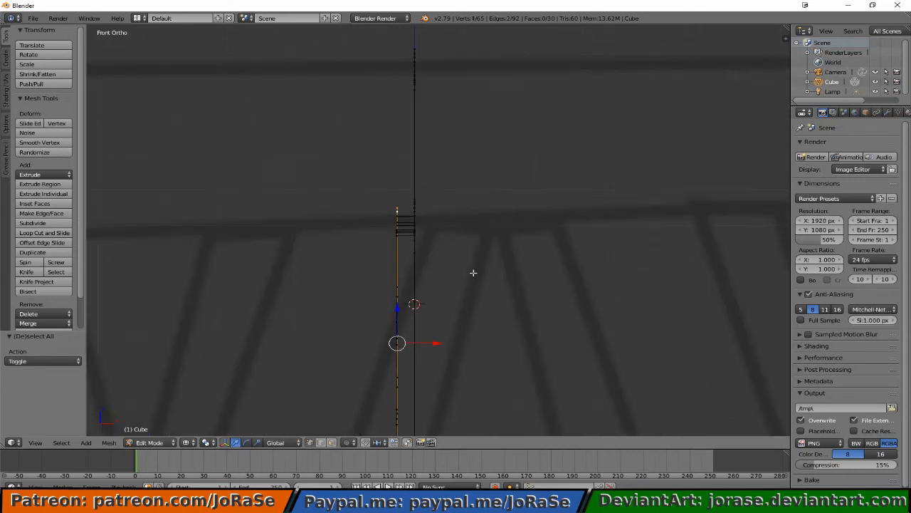
key("KP_3")
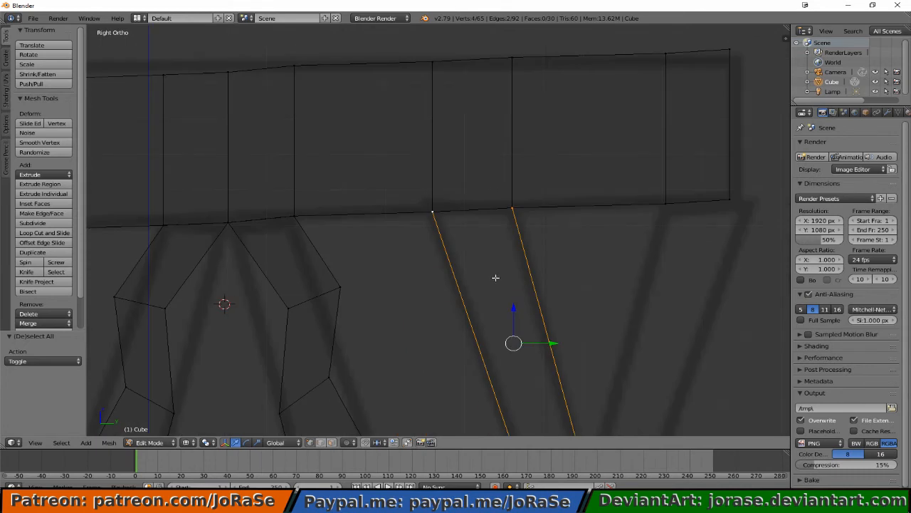
scroll(496, 273, "down", 3)
middle_click_drag(487, 264, 421, 254, "shift")
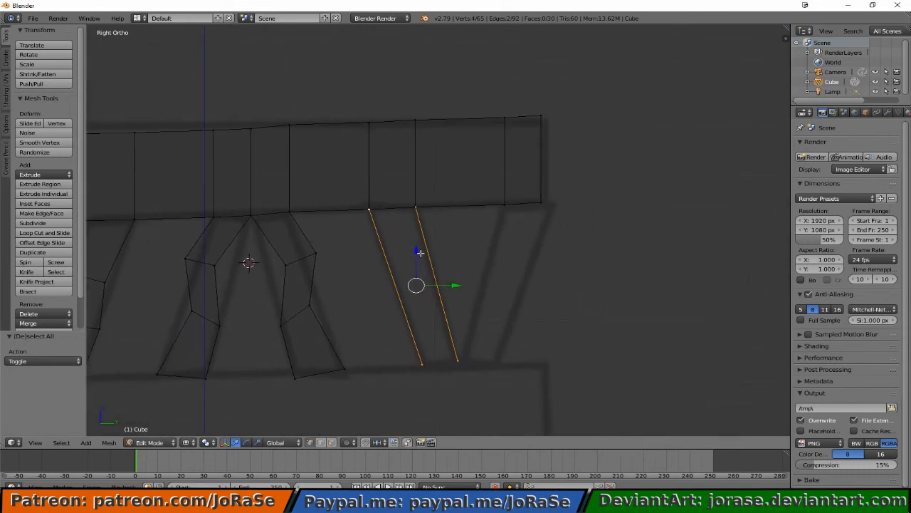
key("shift+d")
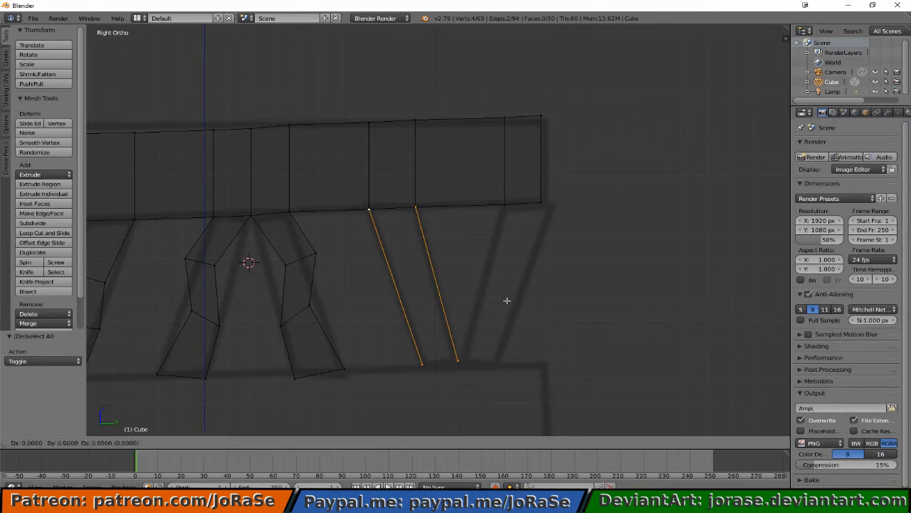
key("Escape")
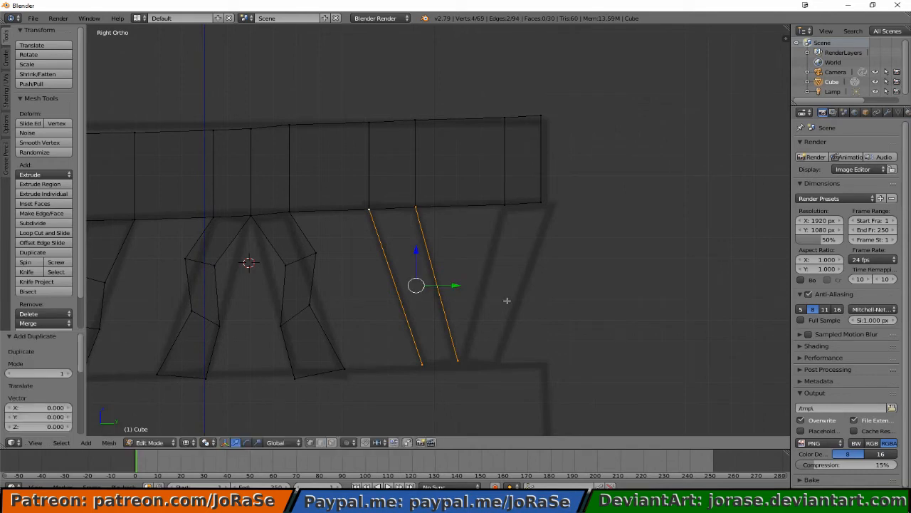
Mirror the duplicated lines along global Y and move them about 0.384 in Y onto the sixth strut's outline.
key("ctrl+m")
key("y")
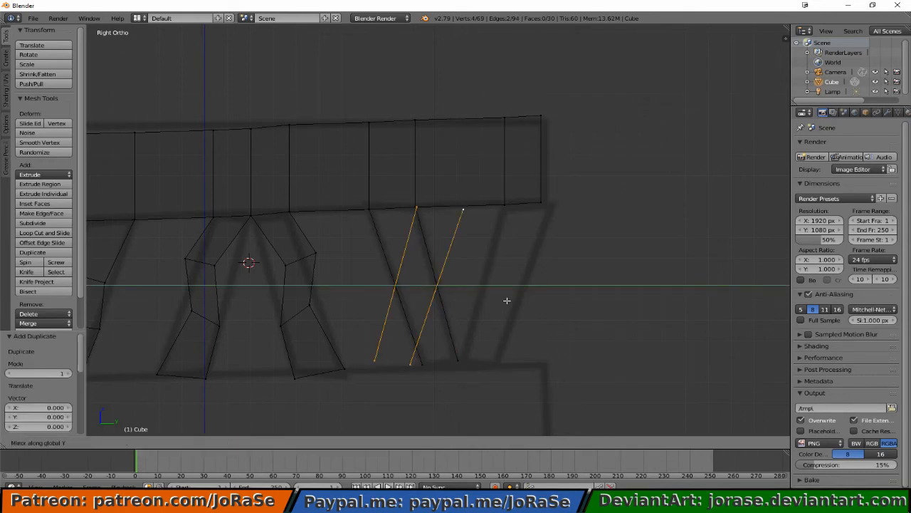
left_click(507, 300)
left_click_drag(460, 287, 546, 283)
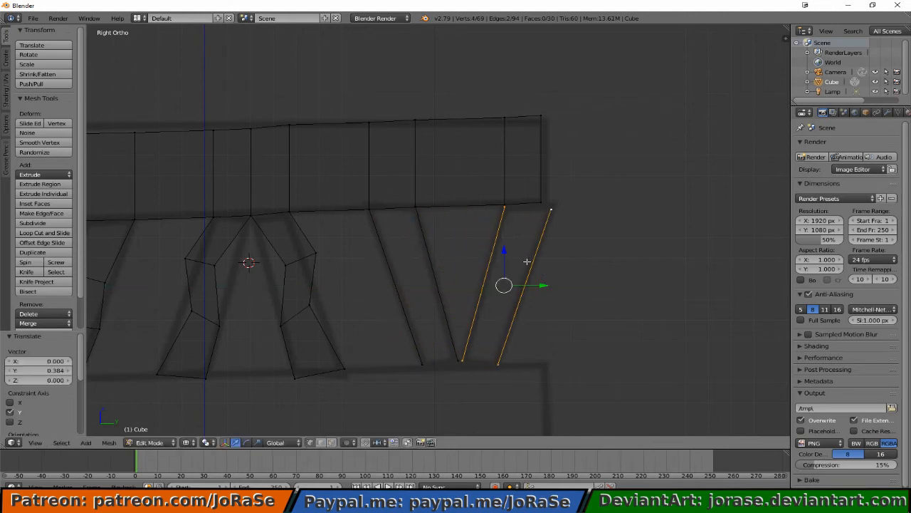
key("a")
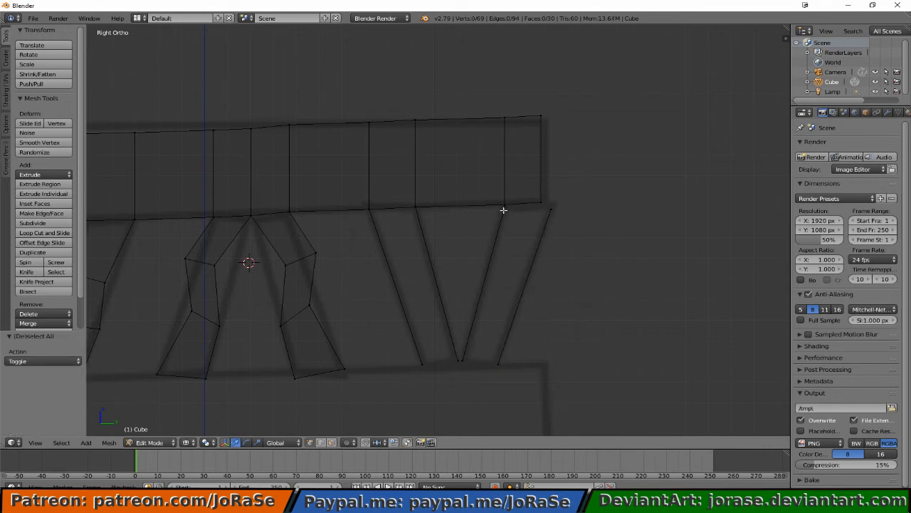
Move the top vertex of the sixth strut's inner line onto the beam corner, about -0.002 in Y and 0.011 in Z.
scroll(498, 235, "up", 2)
scroll(568, 189, "up", 2)
right_click(571, 183)
key("g")
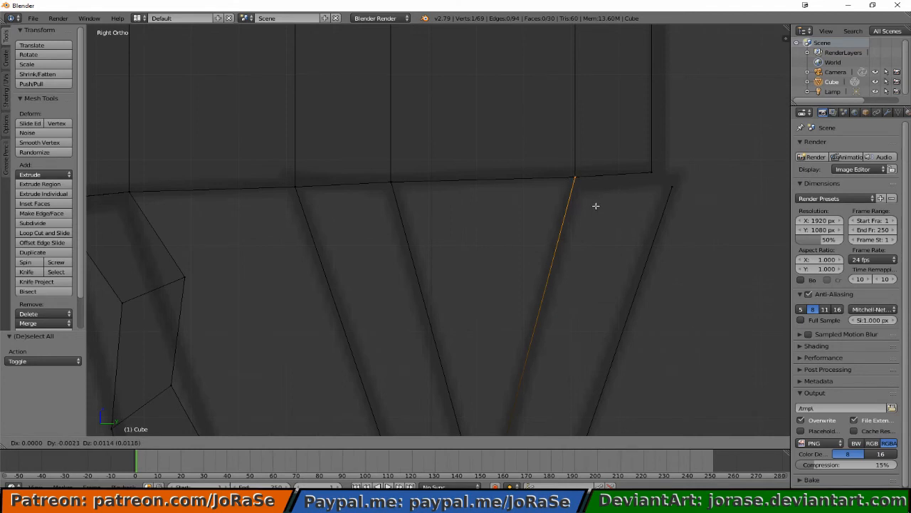
left_click(595, 206)
Move the top vertex of the sixth strut's outer line onto the beam's end corner, about -0.043 in Y and 0.034 in Z.
key("a")
key("b")
left_click_drag(667, 181, 697, 218)
key("g")
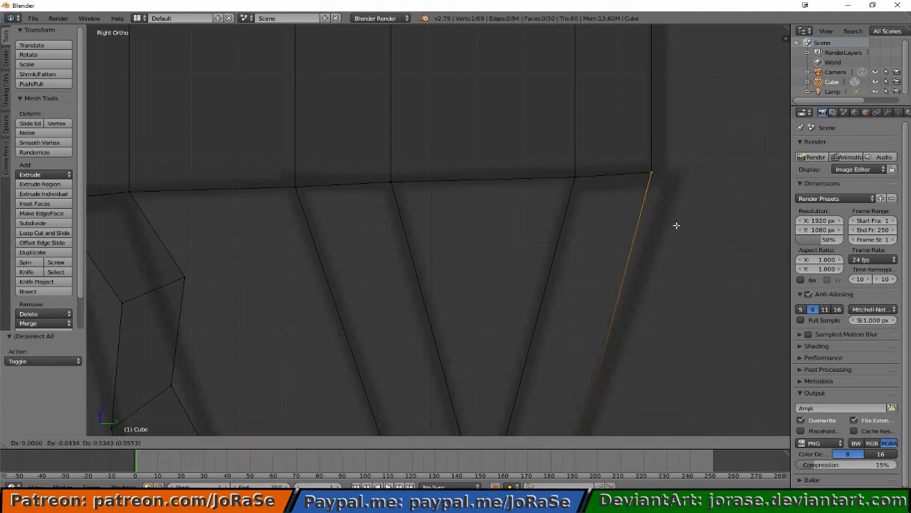
left_click(676, 225)
key("a")
Fill the narrow faces joining the tops of the fifth and sixth struts to the beam's bottom edge.
scroll(671, 258, "down", 3)
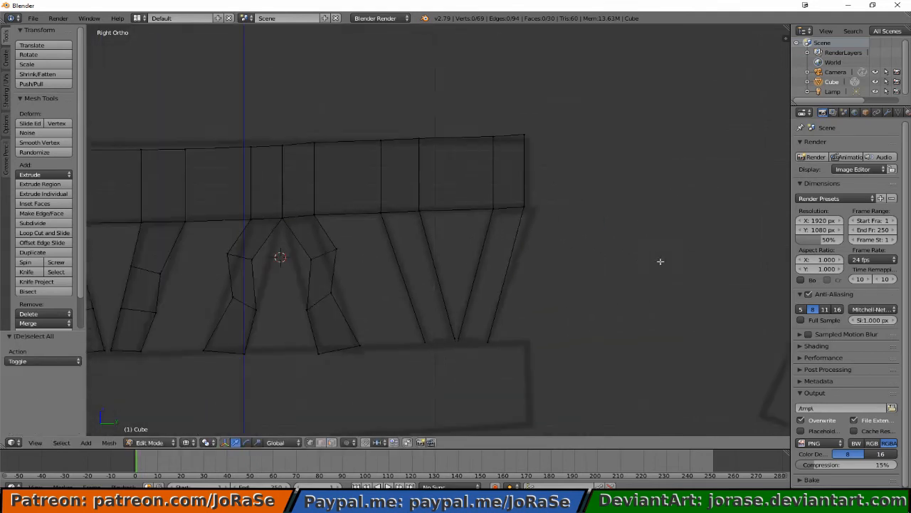
middle_click_drag(595, 262, 599, 231)
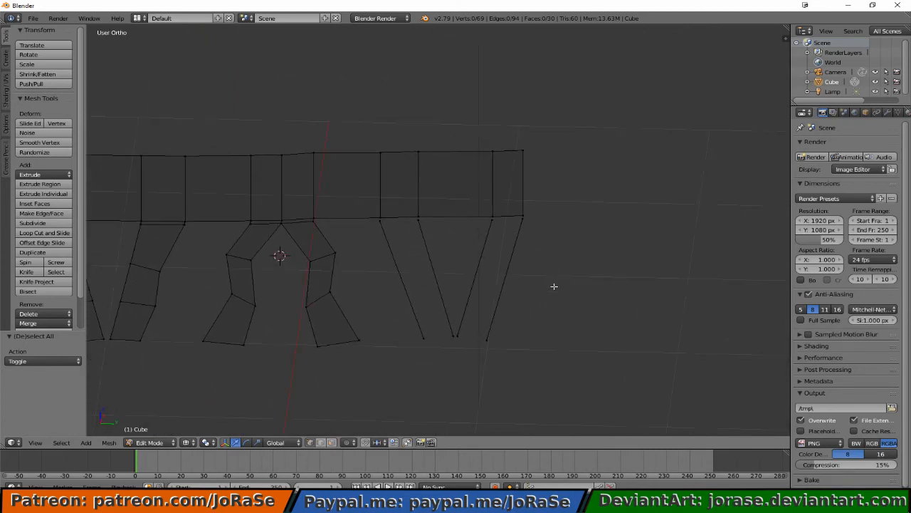
key("b")
left_click_drag(374, 207, 424, 235)
key("f")
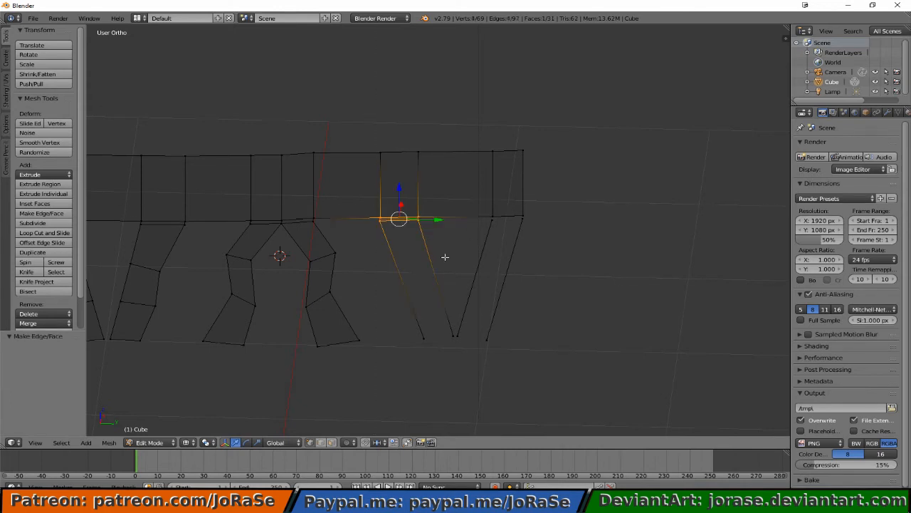
key("a")
key("b")
left_click_drag(472, 204, 533, 234)
key("f")
key("a")
Switch to solid shading and fill the sixth strut's two lines with a face.
key("z")
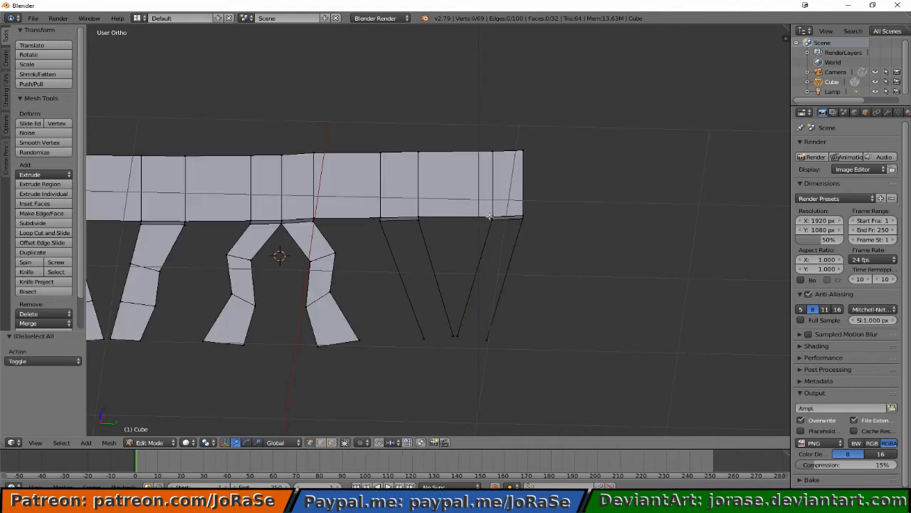
key("n")
key("n")
key("b")
left_click_drag(481, 218, 534, 252)
key("b")
left_click_drag(458, 292, 516, 351)
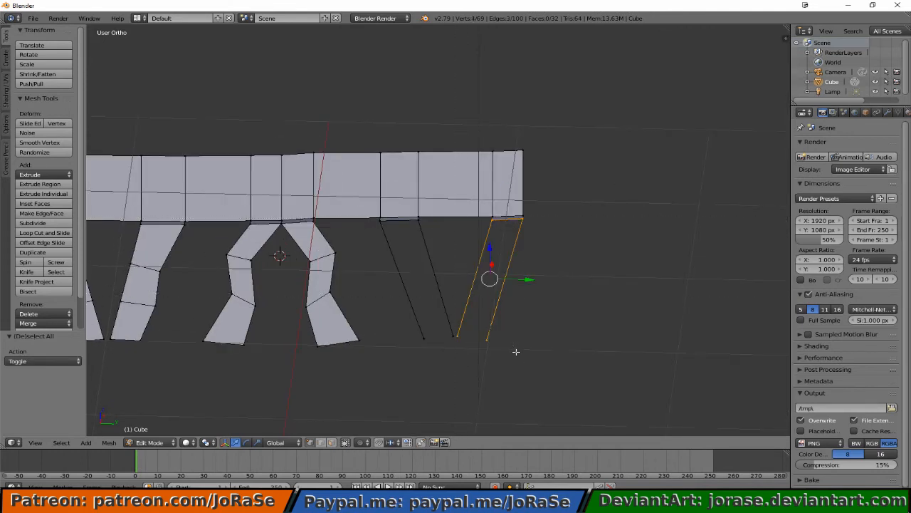
key("f")
key("a")
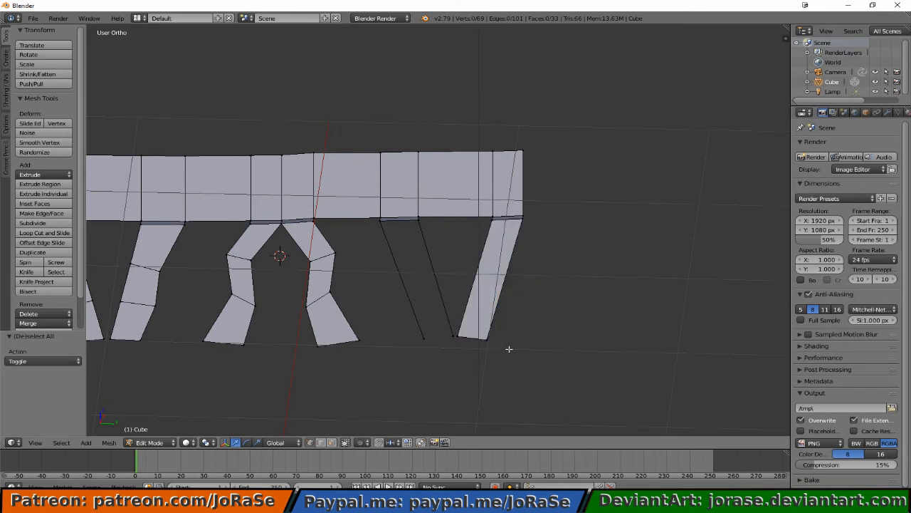
Fill the fifth strut's two lines with a face.
key("b")
left_click_drag(399, 308, 453, 364)
key("b")
left_click_drag(372, 219, 423, 243)
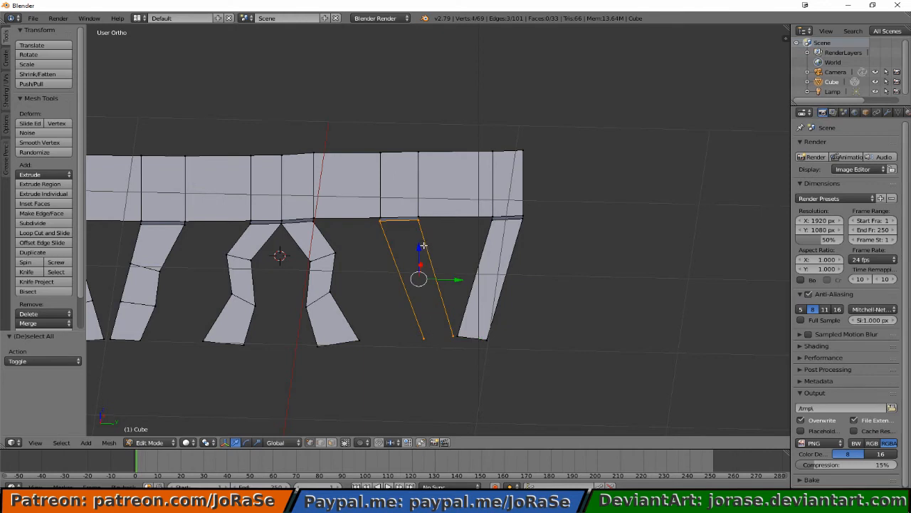
key("f")
key("a")
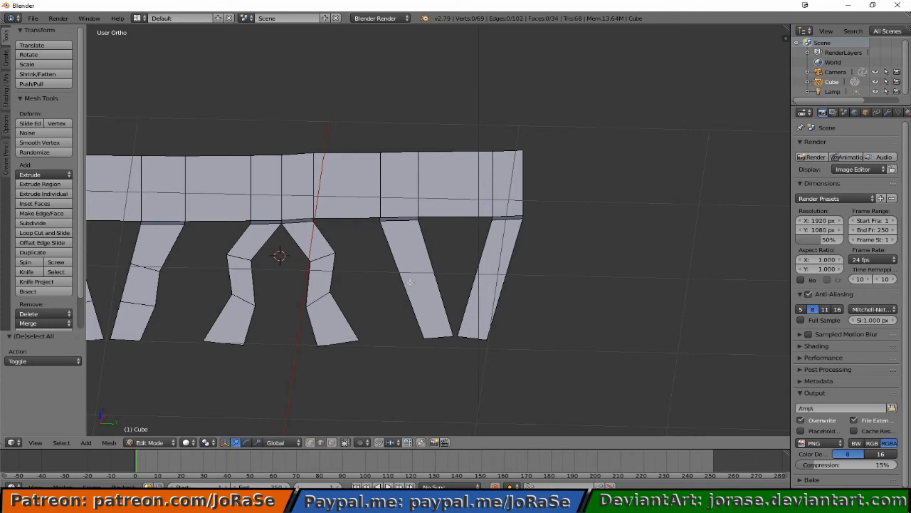
right_click(430, 278)
right_click(418, 218, "shift")
right_click(429, 214, "shift")
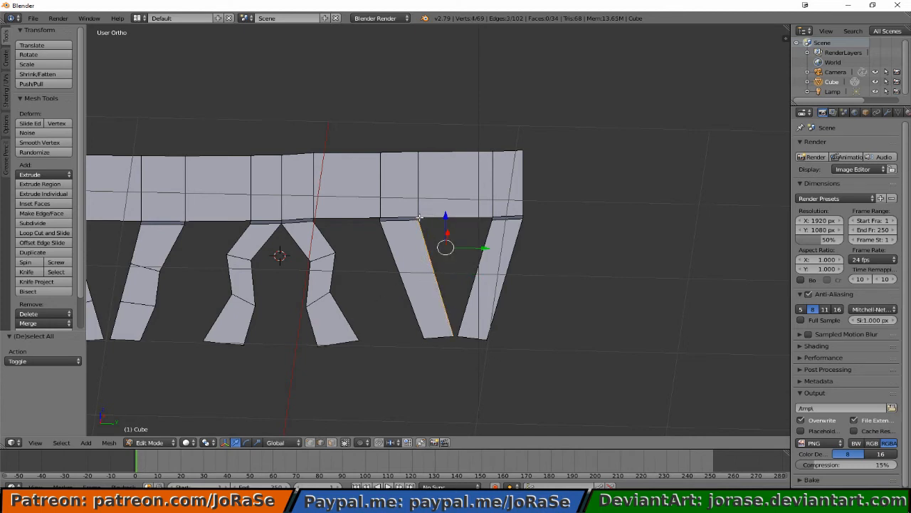
key("a")
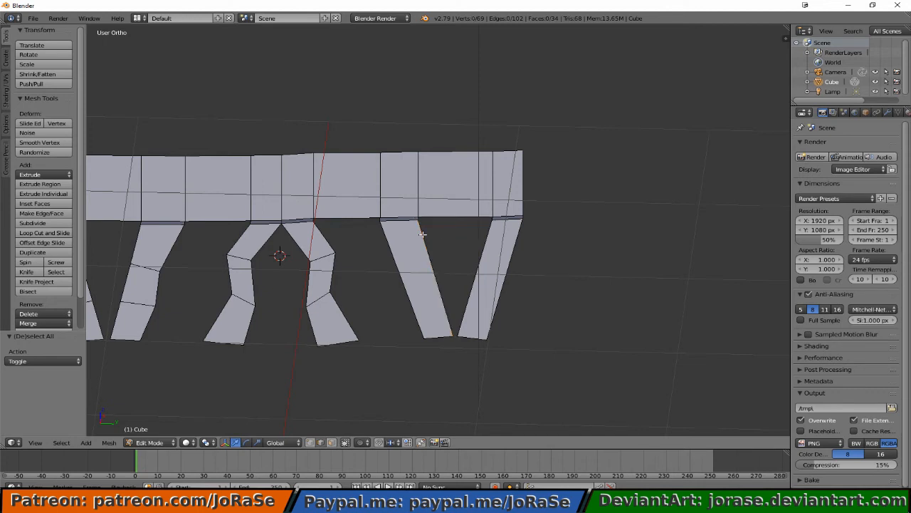
Fill the narrow underside faces of the beam between the fifth and sixth struts and between the fourth and fifth struts.
key("b")
left_click_drag(417, 211, 480, 226)
key("f")
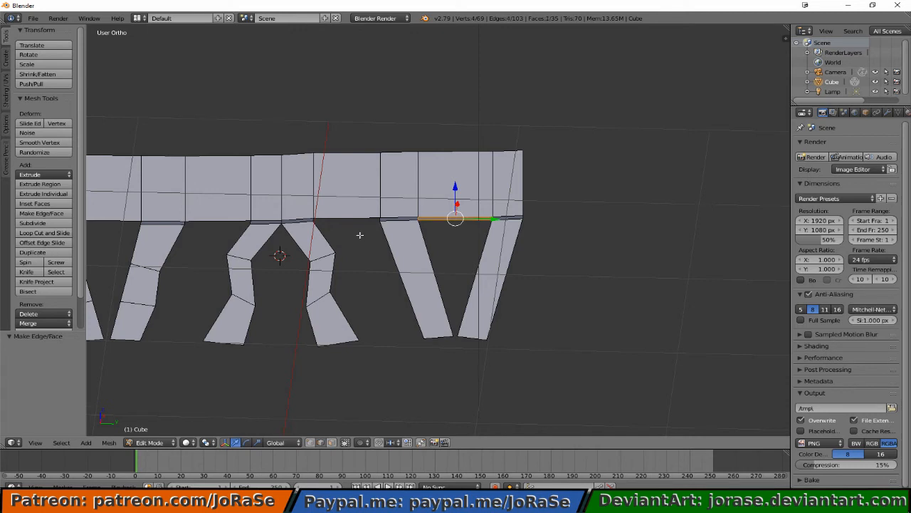
key("a")
key("b")
left_click_drag(306, 212, 384, 224)
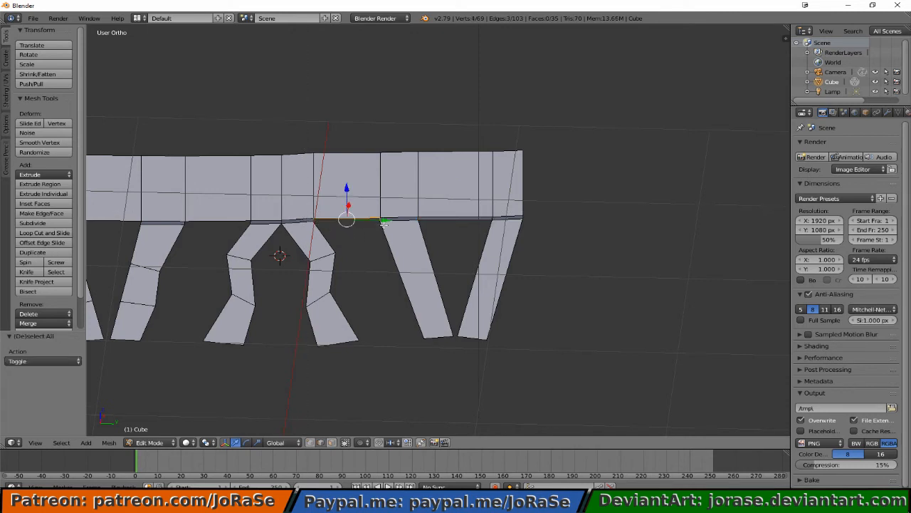
key("f")
key("a")
Fill the narrow underside faces of the beam between the second and third struts and between the first and second struts.
key("b")
left_click_drag(183, 216, 257, 229)
key("f")
key("a")
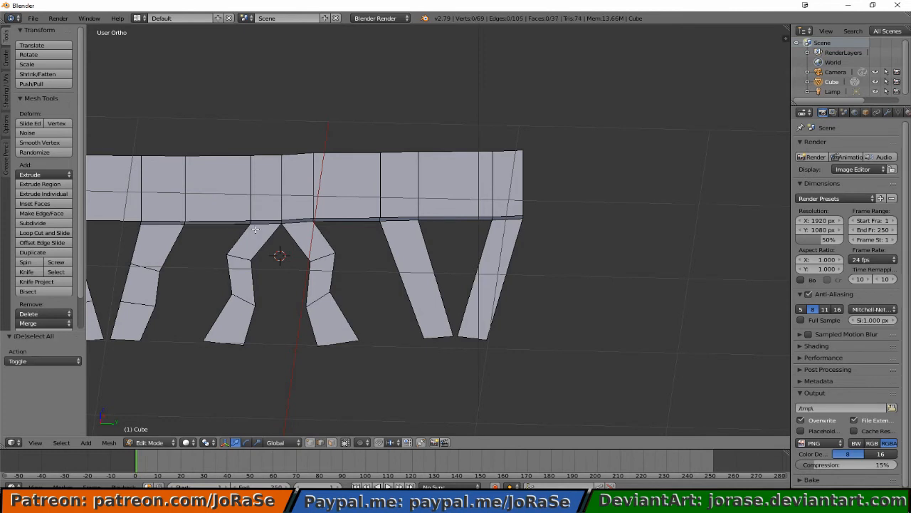
middle_click_drag(183, 244, 335, 254)
key("b")
left_click_drag(255, 229, 345, 245)
key("f")
key("a")
middle_click_drag(221, 246, 305, 233, "shift")
key("b")
left_click_drag(243, 245, 423, 256)
key("b")
left_click_drag(187, 230, 245, 242)
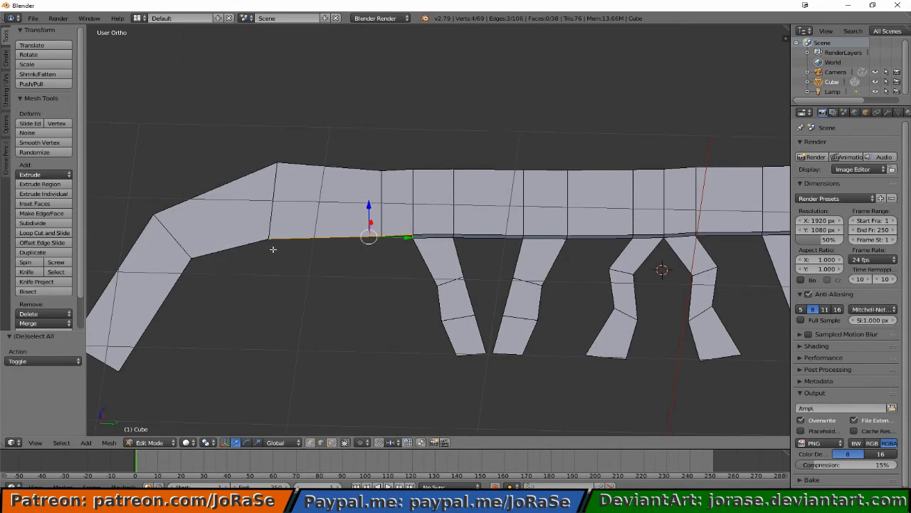
key("a")
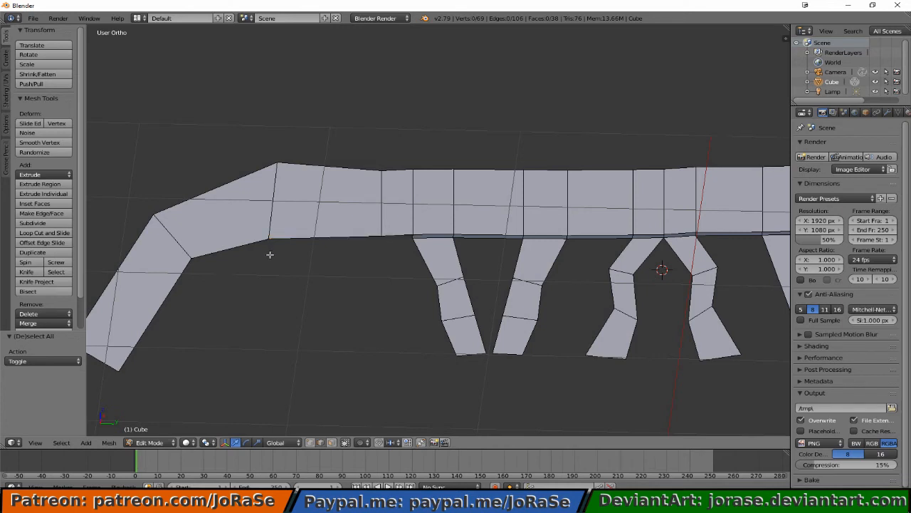
Select the beam's outline vertices from the first strut along the underside and around the bent end.
right_click(385, 235)
right_click(356, 236, "shift")
right_click(243, 243, "shift")
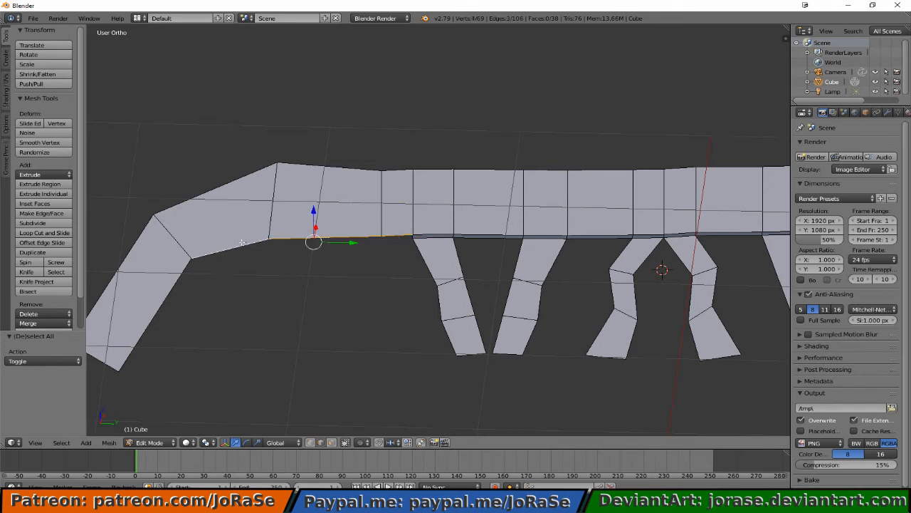
right_click(193, 285, "shift")
right_click(106, 360, "shift")
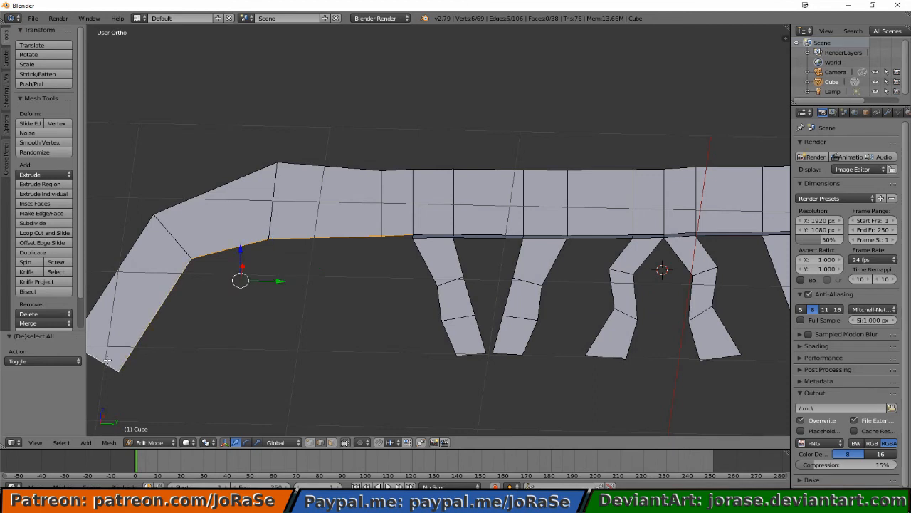
right_click(113, 285, "shift")
right_click(186, 211, "shift")
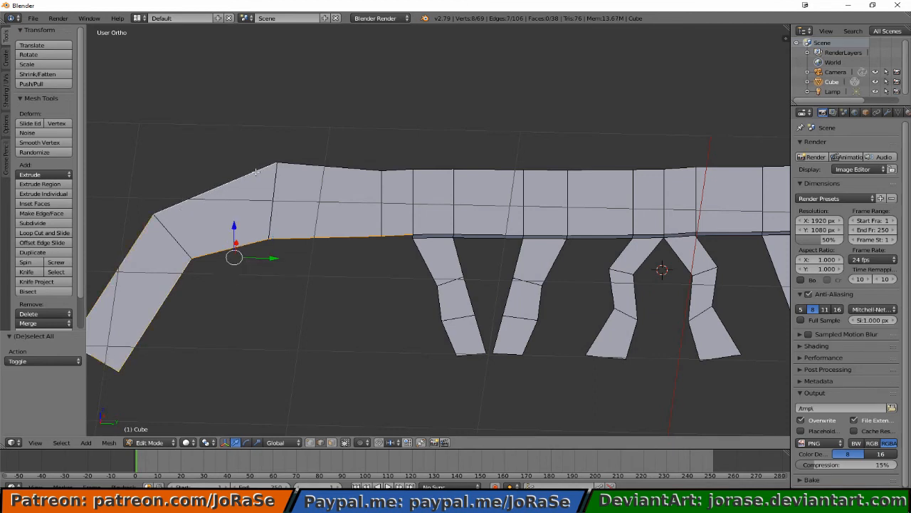
Extend the outline selection along the beam's whole top edge up to the upper corner of its straight end.
right_click(303, 162, "shift")
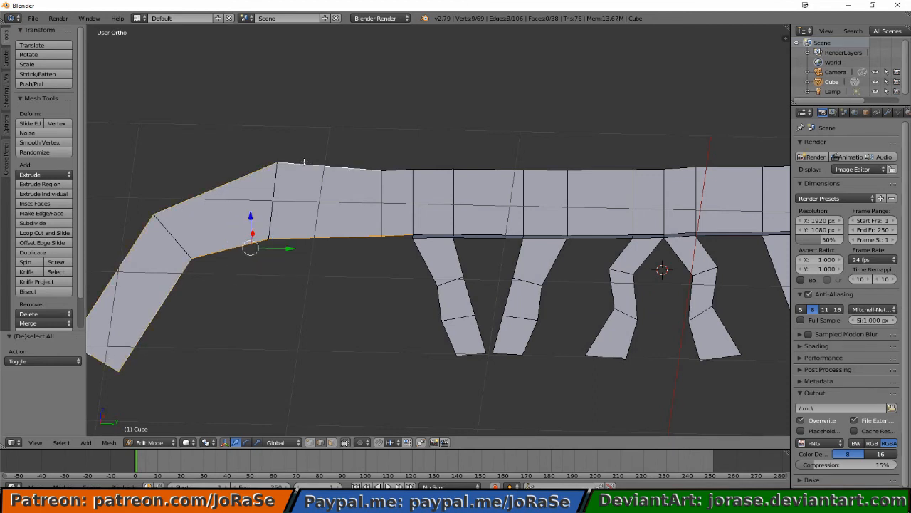
right_click(402, 172, "shift")
right_click(447, 170, "shift")
right_click(491, 170, "shift")
right_click(544, 170, "shift")
right_click(586, 173, "shift")
middle_click_drag(526, 198, 381, 186, "shift")
right_click(415, 208, "shift")
right_click(445, 207, "shift")
right_click(492, 205, "shift")
right_click(541, 202, "shift")
right_click(589, 203, "shift")
right_click(649, 204, "shift")
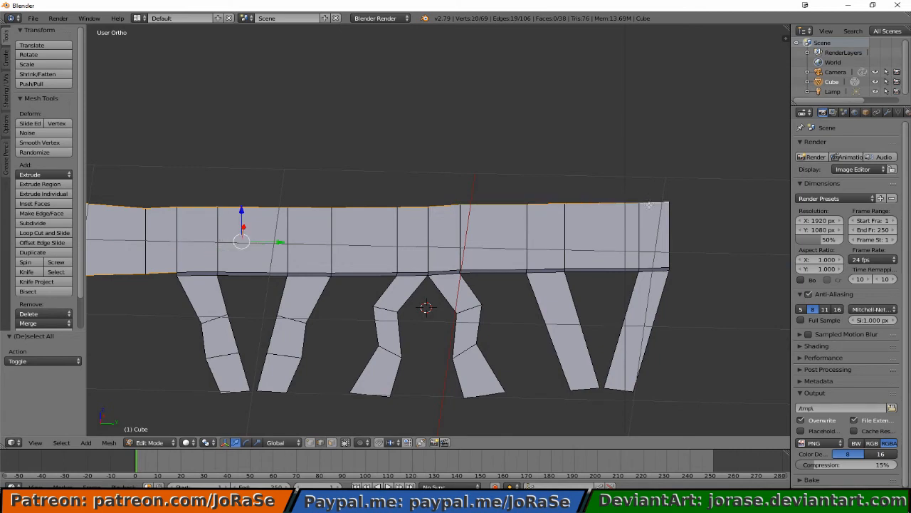
right_click(654, 227, "shift")
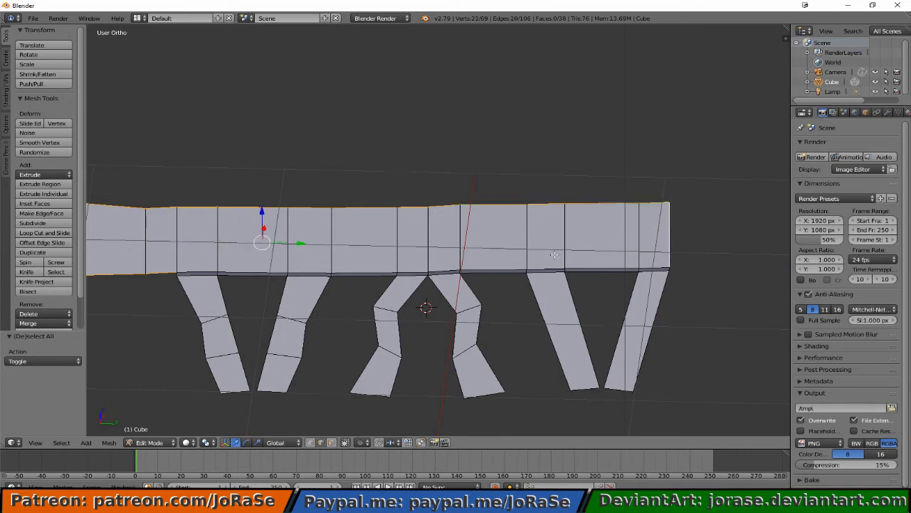
right_click(667, 233, "shift")
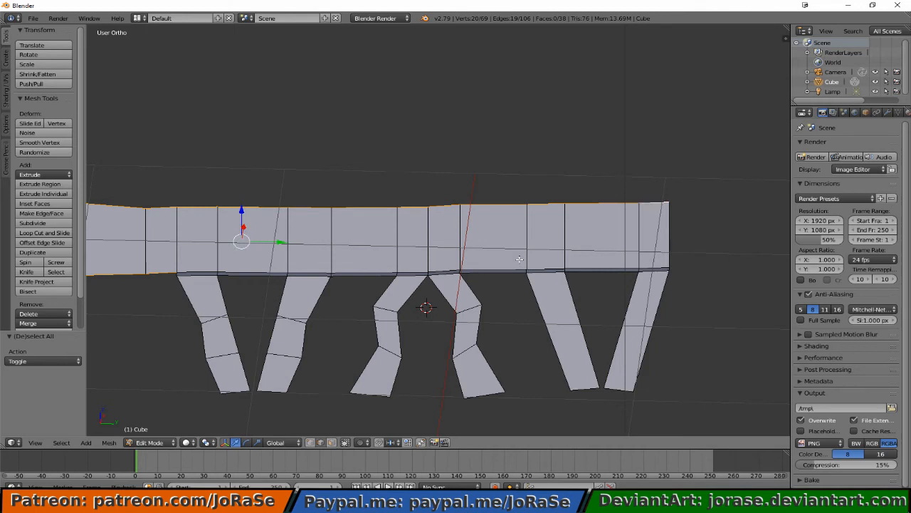
Extrude the selected beam outline by -0.045 along X in the top view.
key("KP_7")
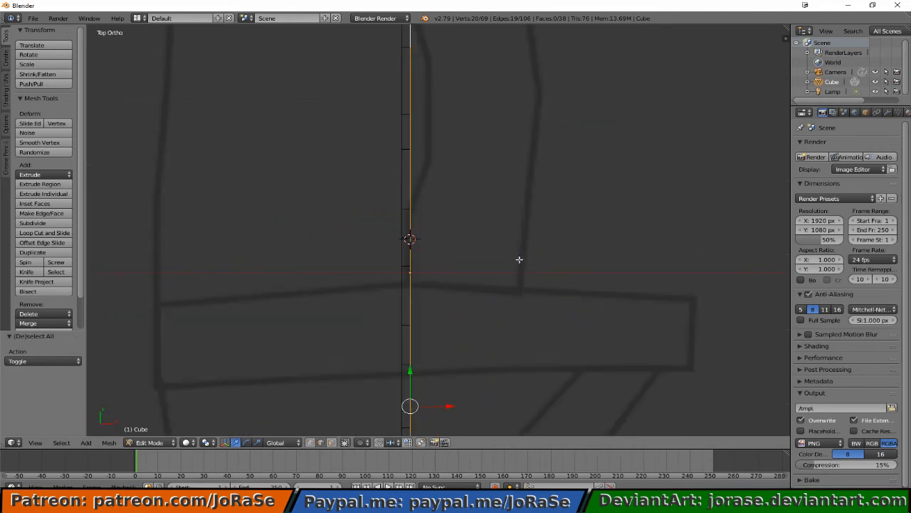
key("e")
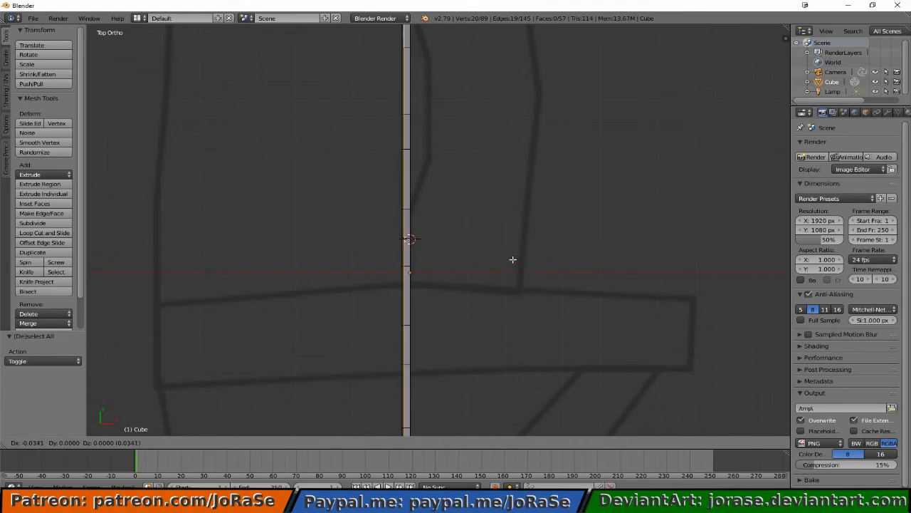
left_click(510, 259)
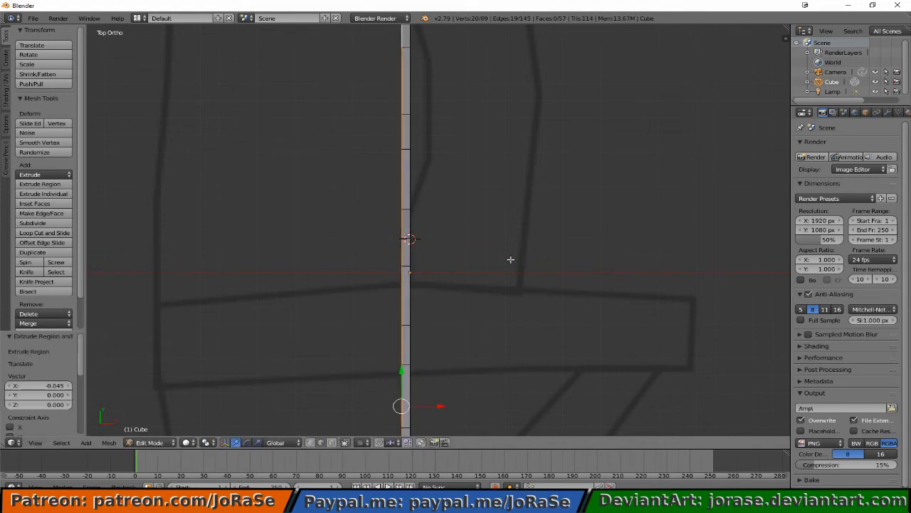
Merge the two overlapping vertices at the first strut's outer top corner at their center, using wireframe display.
middle_click_drag(529, 249, 510, 142)
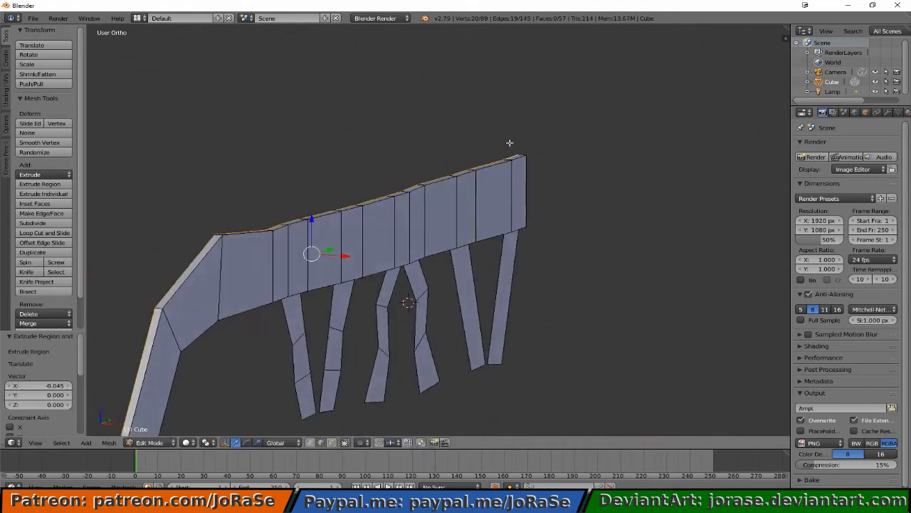
middle_click_drag(475, 255, 474, 189)
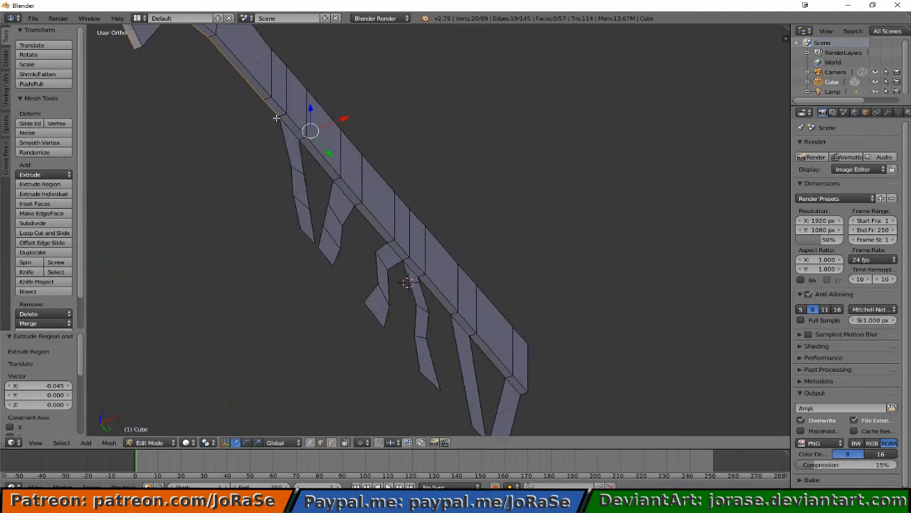
key("a")
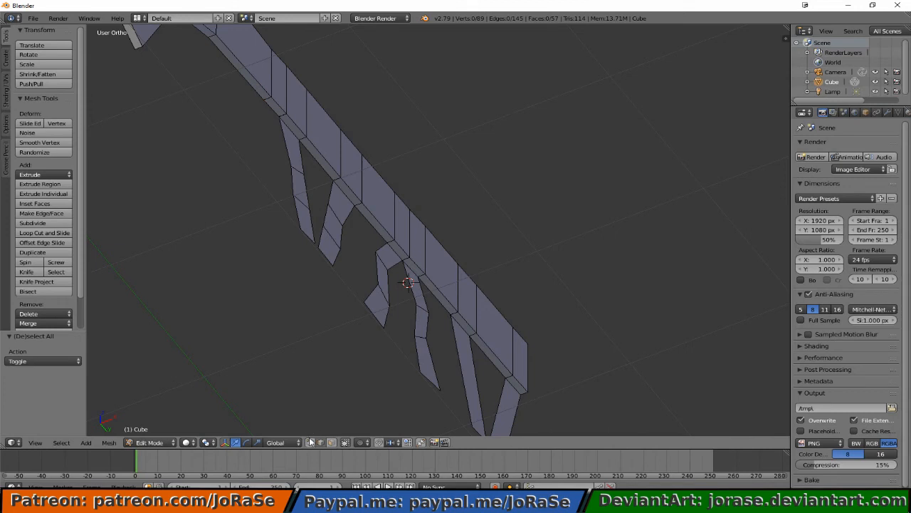
right_click(271, 111)
key("z")
key("b")
left_click_drag(261, 113, 279, 127)
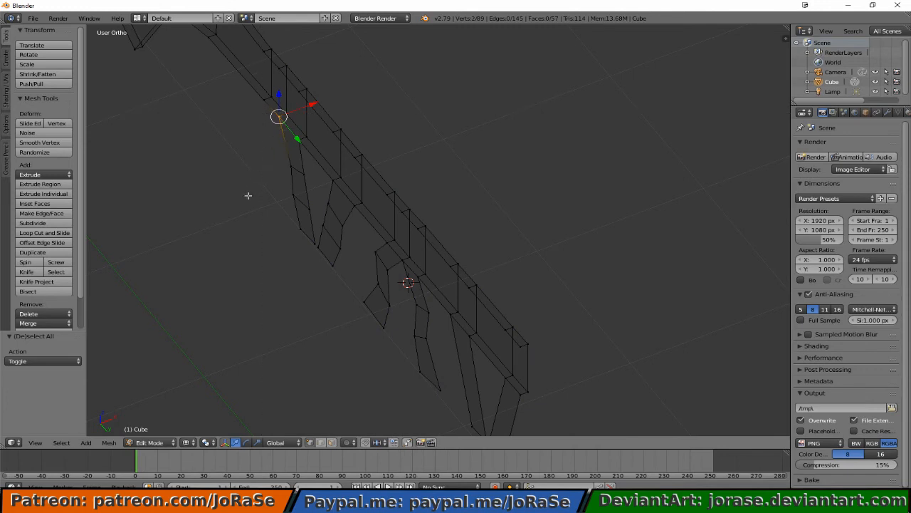
key("alt+m")
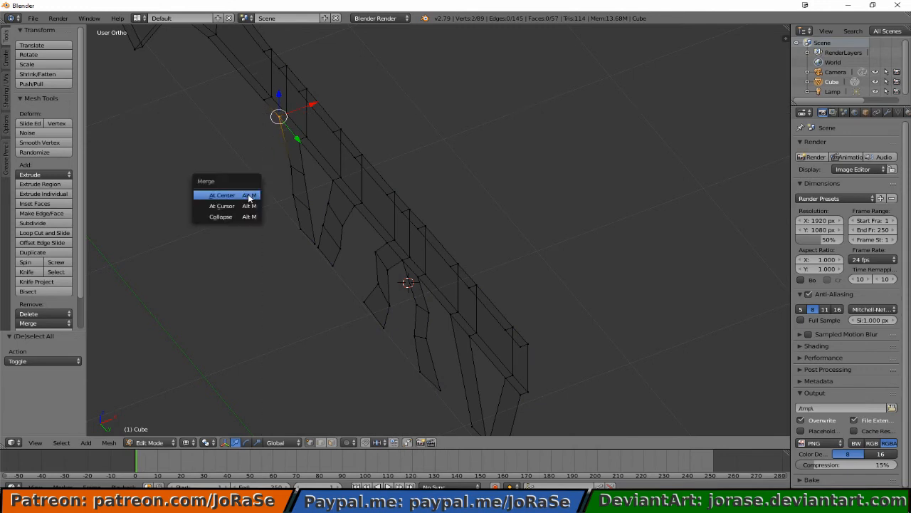
left_click(248, 194)
Select the outer edge loops of the beam together with the side edges of all six struts.
key("a")
right_click(279, 154, "alt")
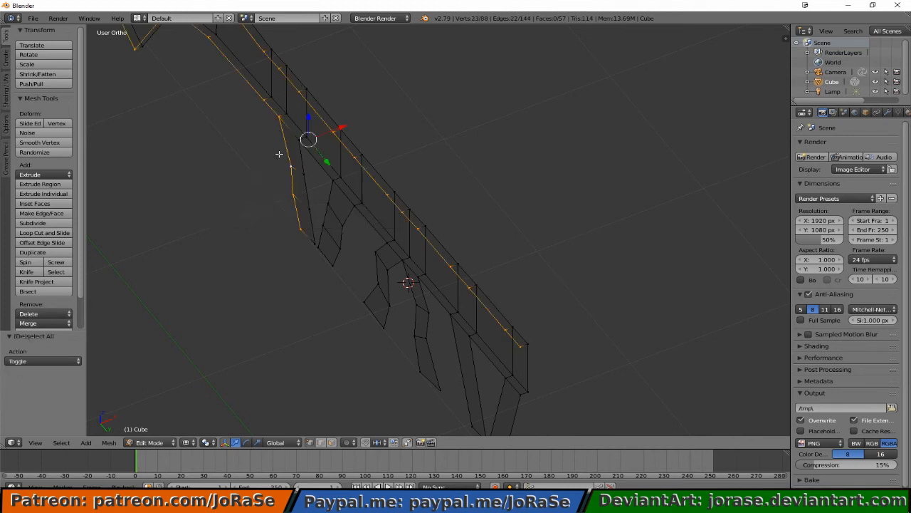
left_click(321, 442)
middle_click_drag(351, 249, 231, 313)
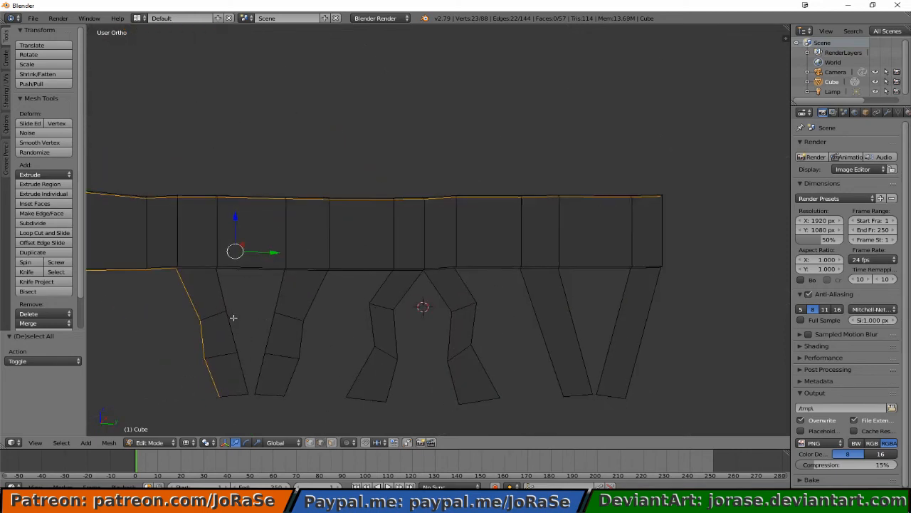
right_click(234, 318, "alt+shift")
right_click(313, 333, "alt+shift")
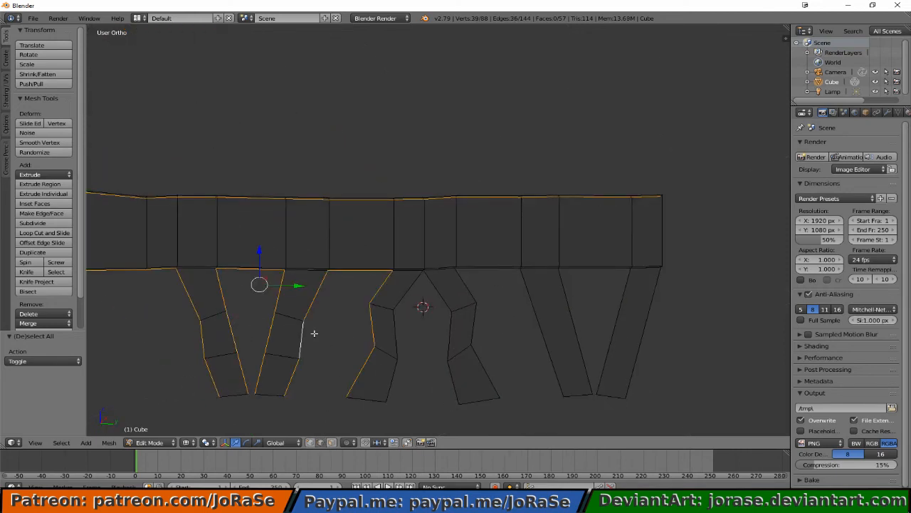
right_click(394, 324, "alt+shift")
right_click(468, 322, "alt+shift")
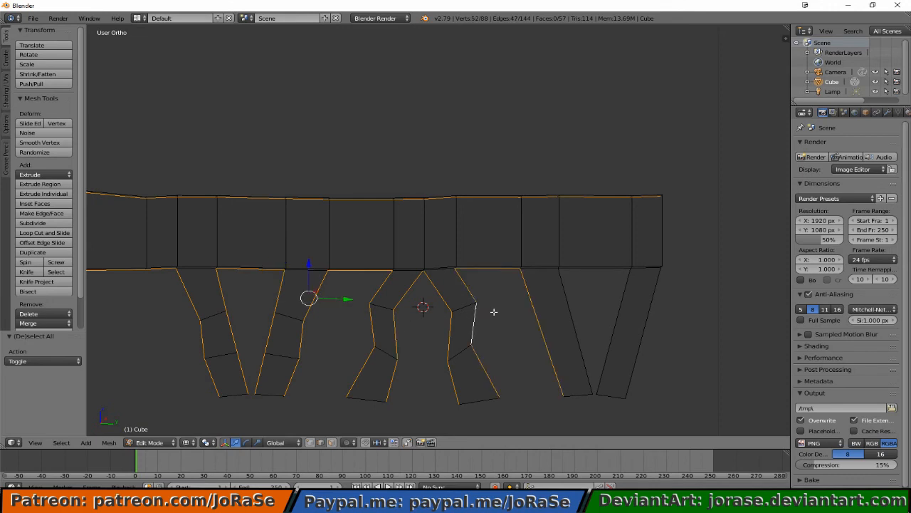
right_click(576, 320, "alt+shift")
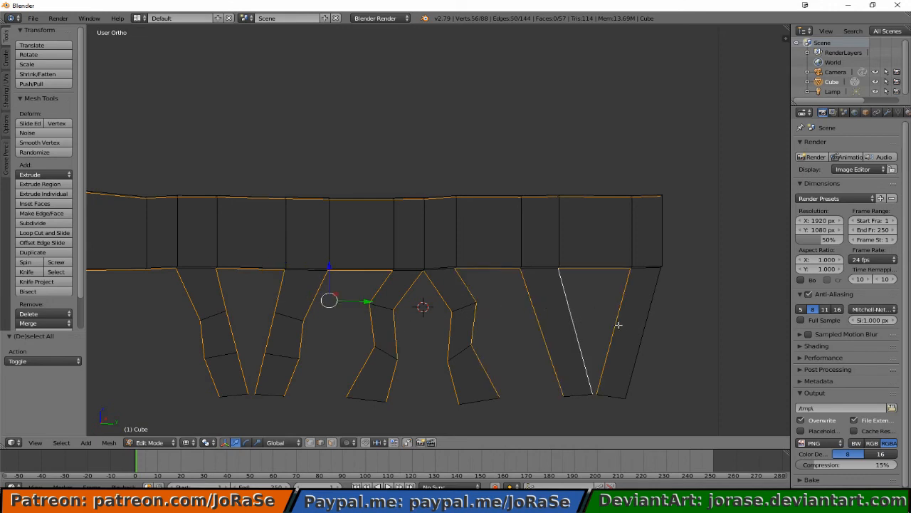
right_click(646, 330, "alt+shift")
Extrude the selected beam and strut edges and move them -0.071 along X in the front view.
middle_click_drag(611, 291, 664, 341)
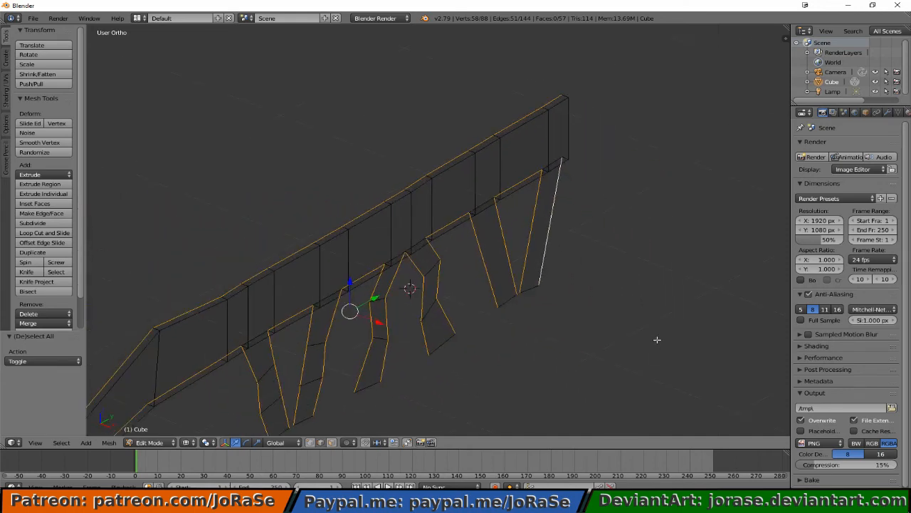
key("KP_7")
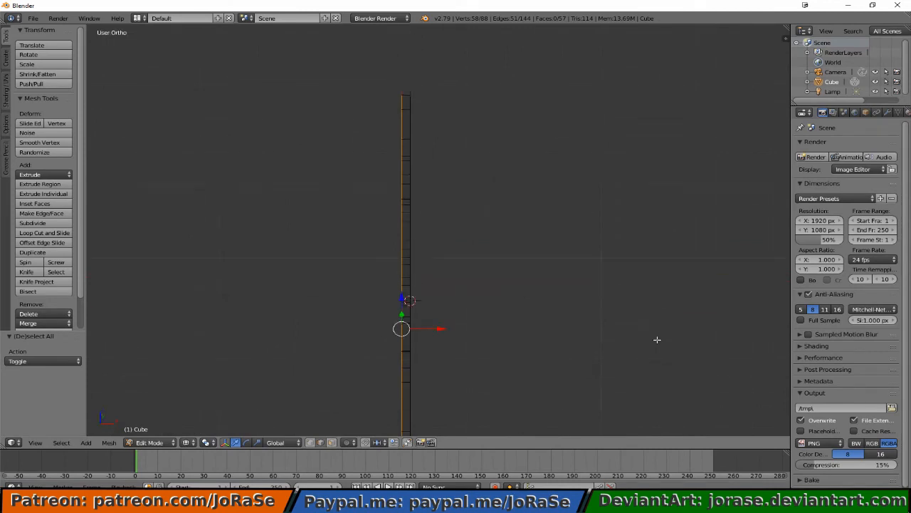
key("KP_1")
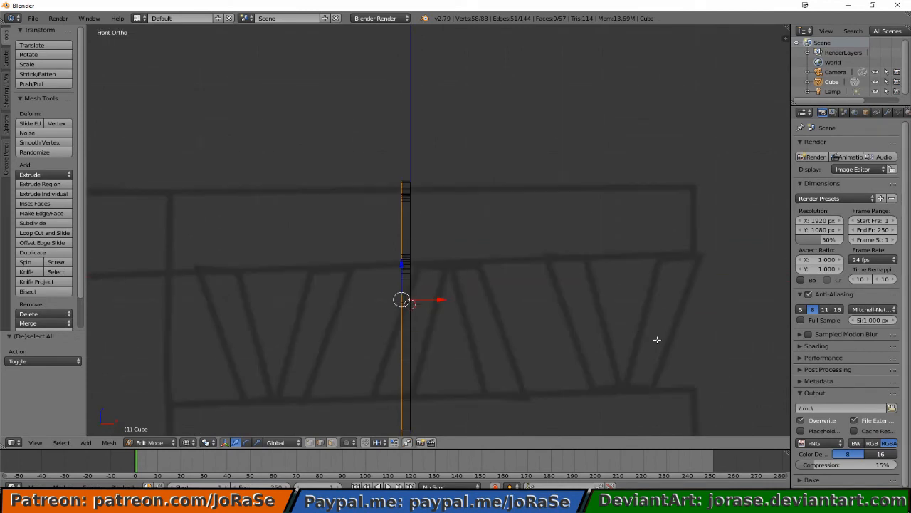
key("e")
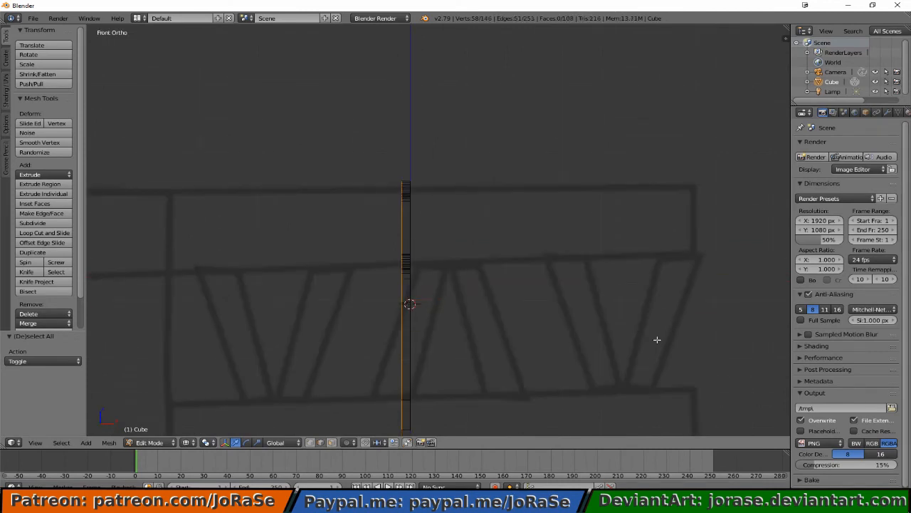
right_click(657, 340)
key("g")
key("x")
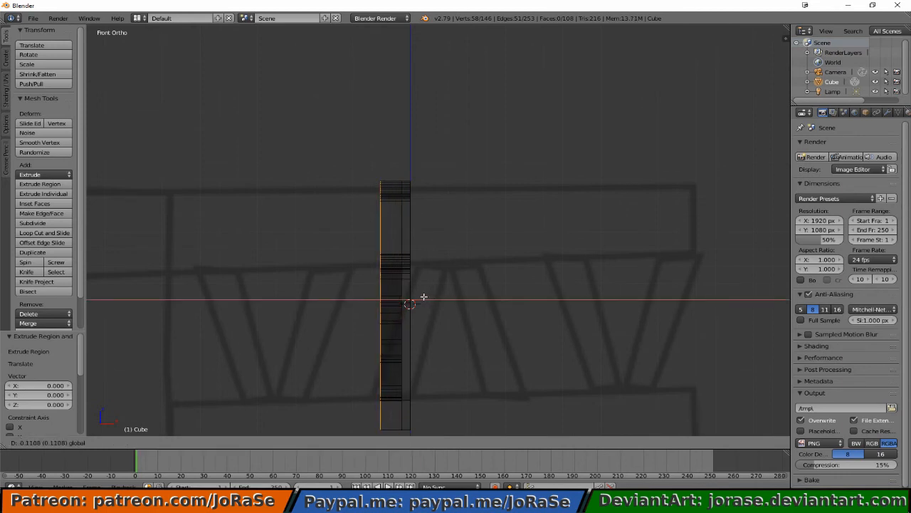
left_click(432, 300)
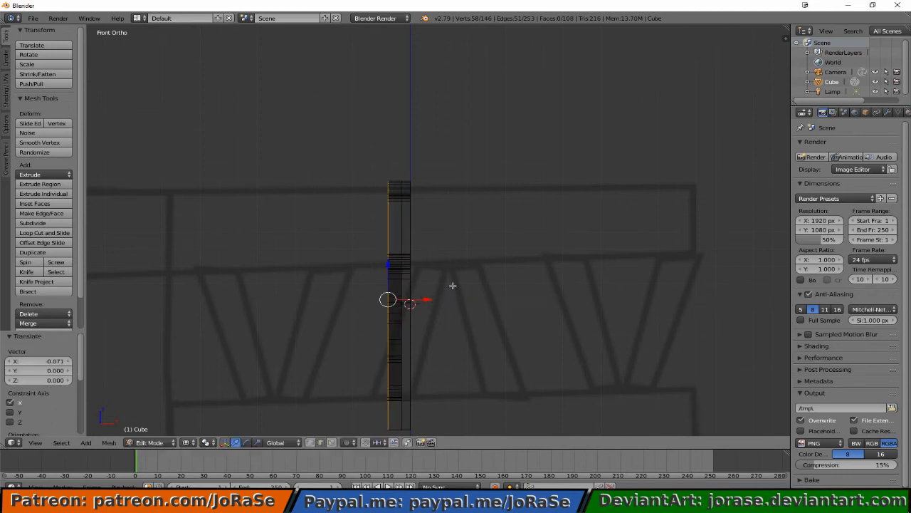
Return to solid shading, check the thickened beam and struts from below, and leave everything deselected.
key("z")
mouse_move(456, 277)
middle_mouse_down()
mouse_move(405, 275)
mouse_move(399, 286)
mouse_move(280, 258)
mouse_move(388, 249)
mouse_move(462, 284)
mouse_move(440, 312)
middle_mouse_up()
scroll(399, 286, "down", 6)
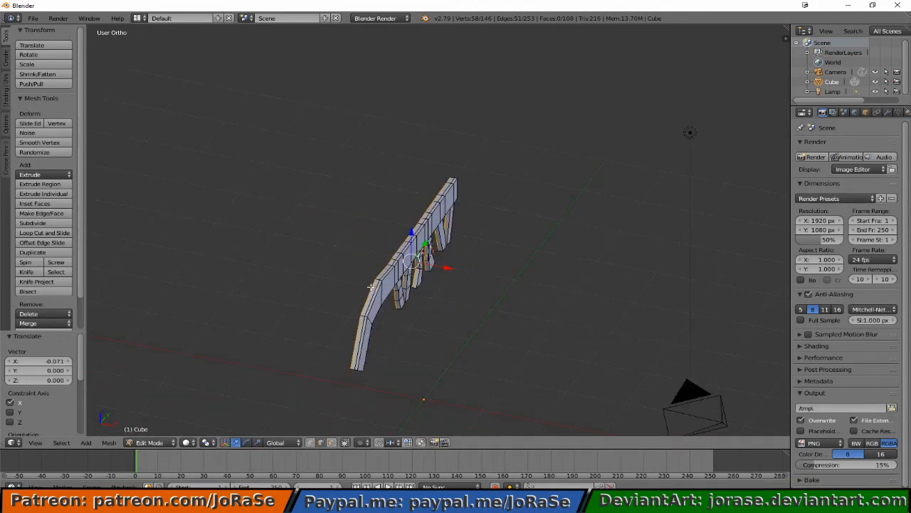
middle_click_drag(379, 304, 360, 202)
key("a")
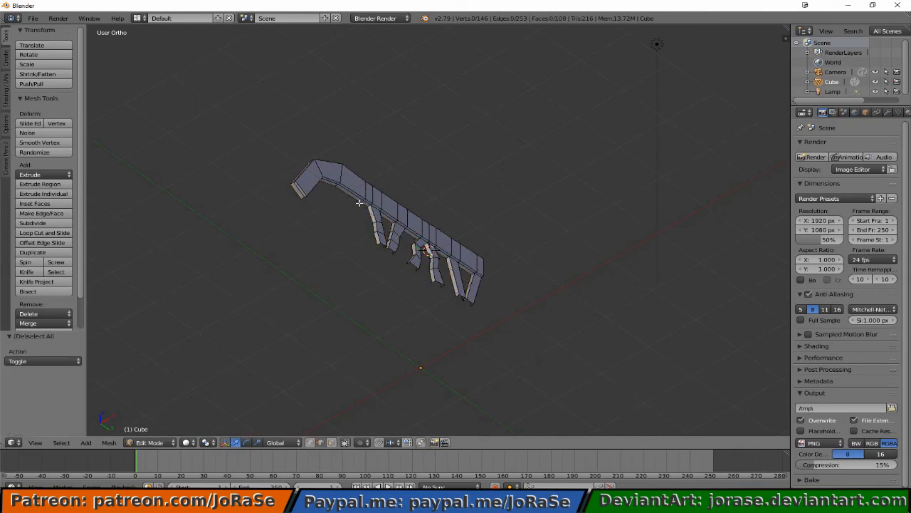
right_click(353, 199, "alt")
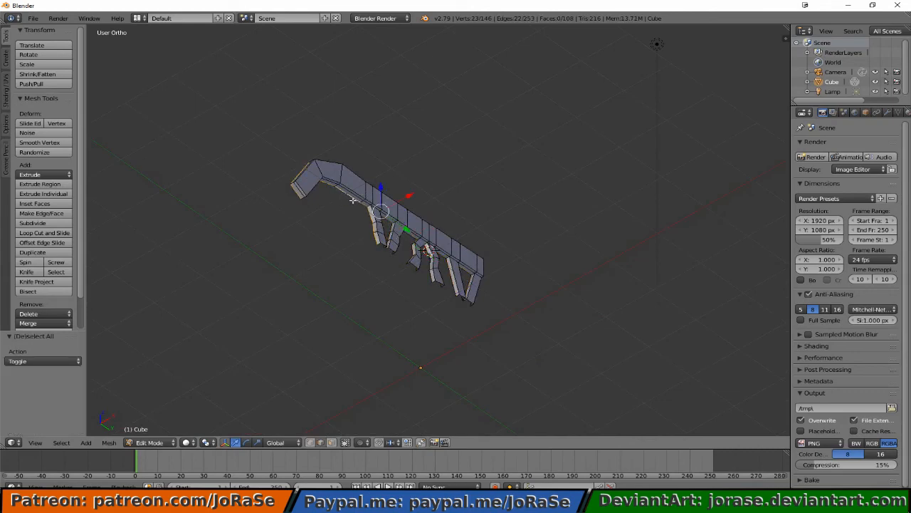
key("a")
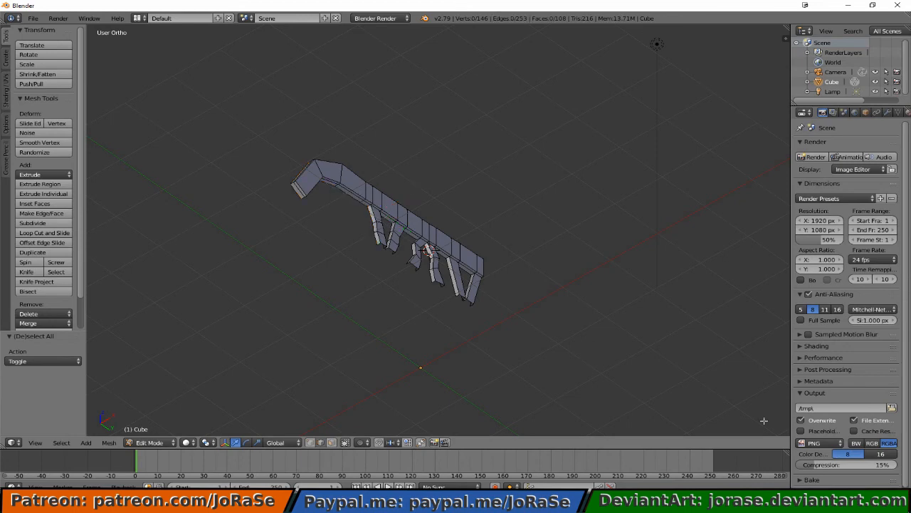